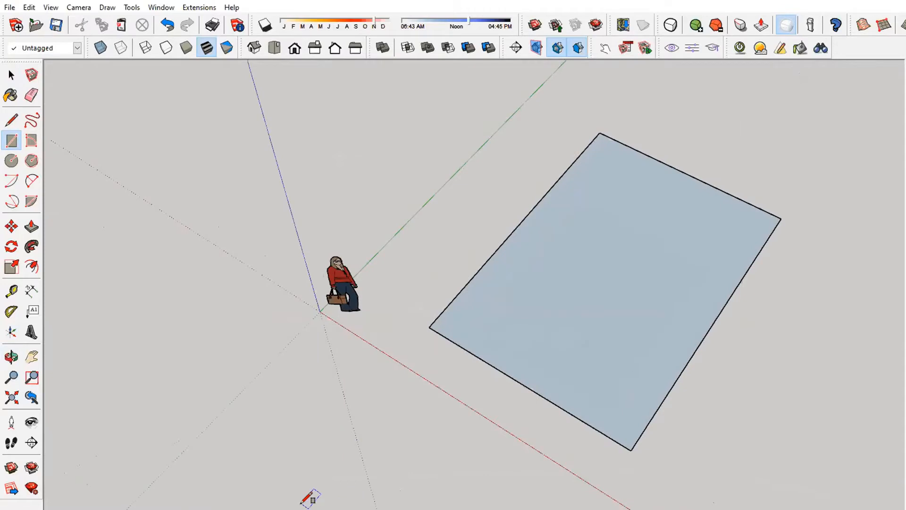
Draw a 4'9 5/8" by 8'9" vestibule rectangle on the ground beside the large bedroom rectangle.
scroll(309, 495, down, 2)
click(546, 409)
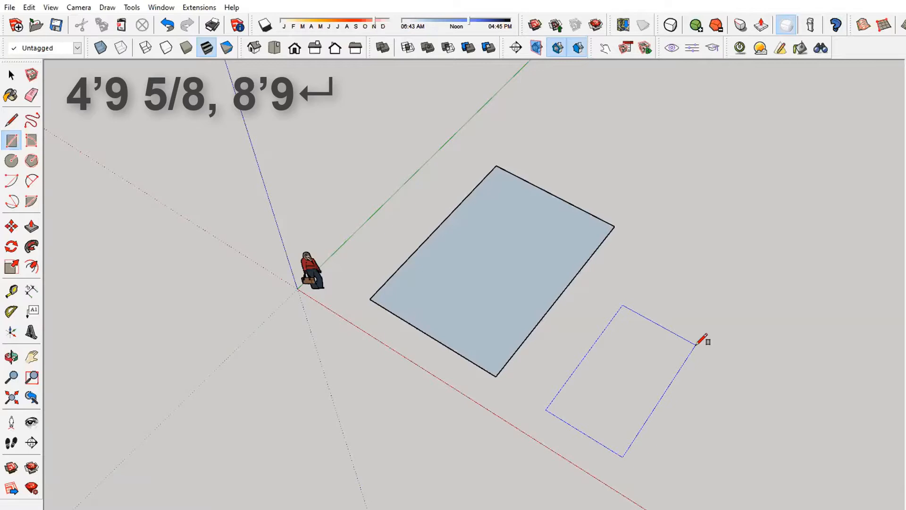
key(Return)
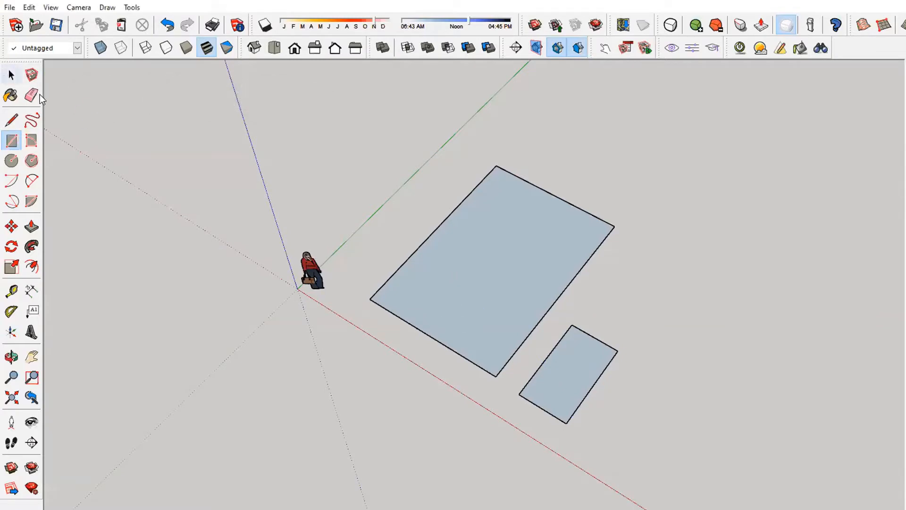
Delete the scale figure standing at the origin.
click(12, 75)
click(317, 275)
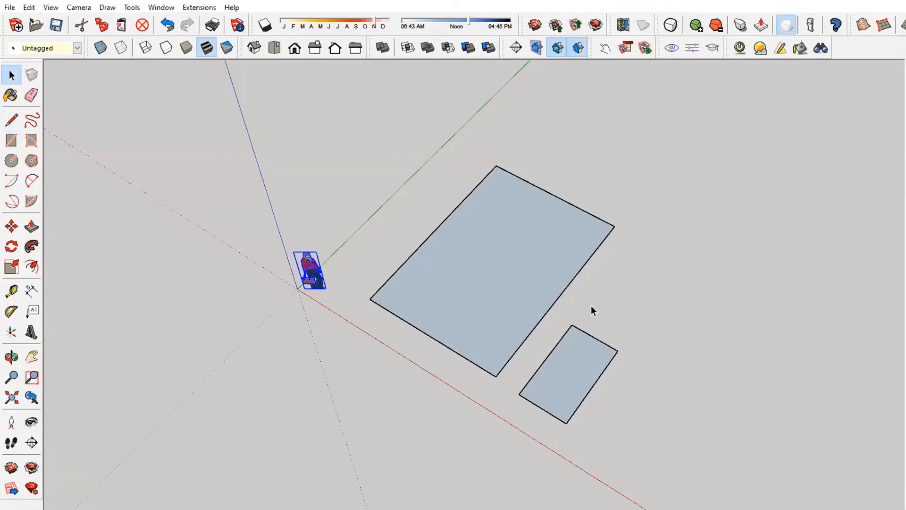
key(Delete)
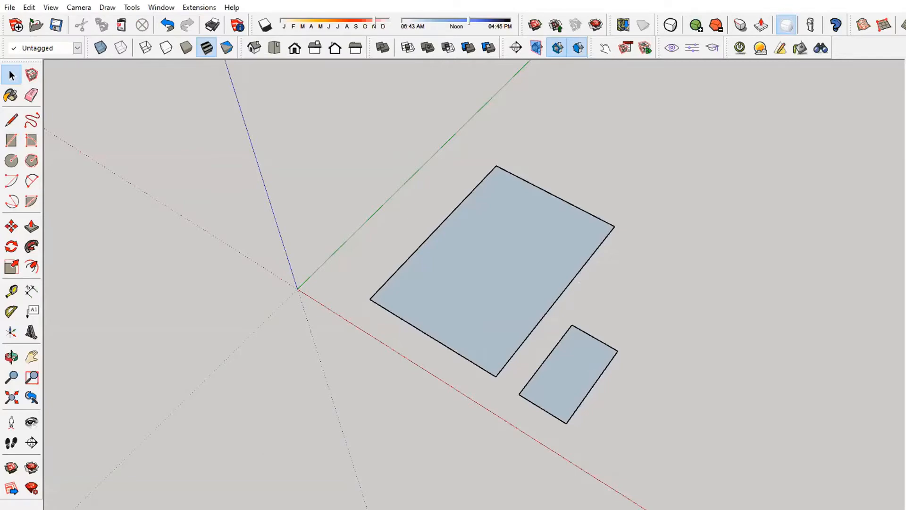
Switch to the hotel room floor plan PDF and examine the bedroom, entry width and entry offset dimensions.
key(alt+Tab)
scroll(368, 274, up, 2)
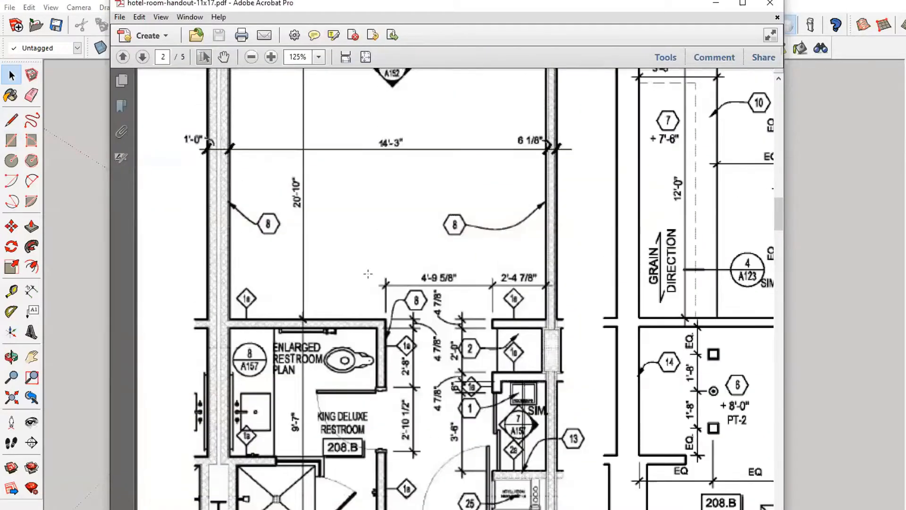
scroll(368, 274, down, 2)
scroll(360, 190, up, 3)
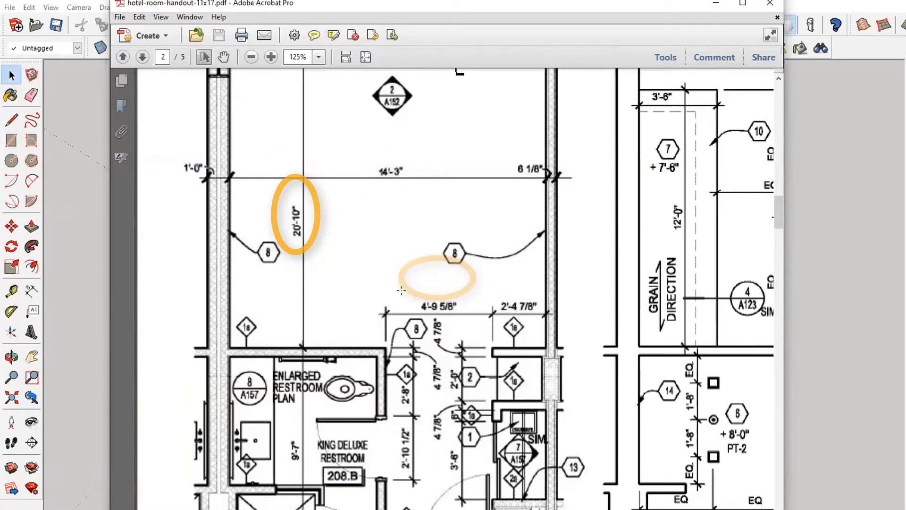
scroll(423, 283, down, 1)
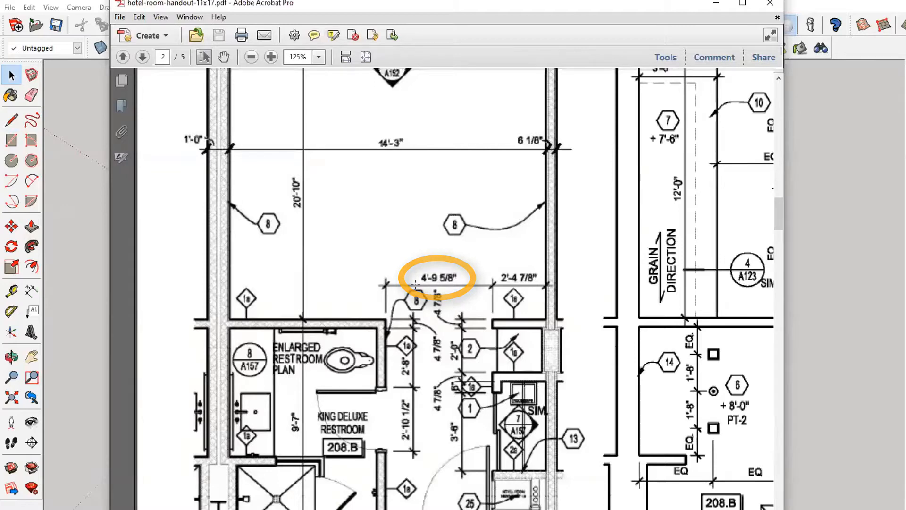
scroll(429, 299, down, 2)
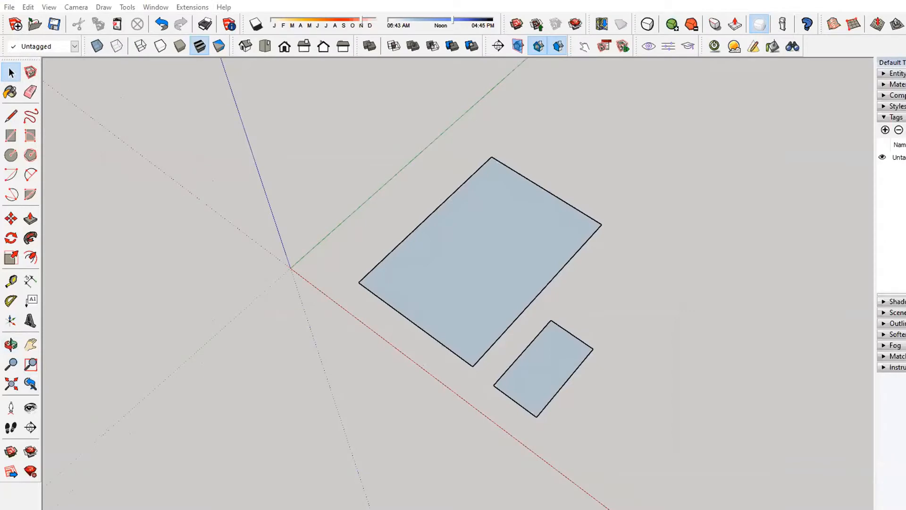
Create a Tape Measure guide 2'4 7/8" inside the large rectangle, parallel to its long edge nearest the small rectangle.
click(486, 279)
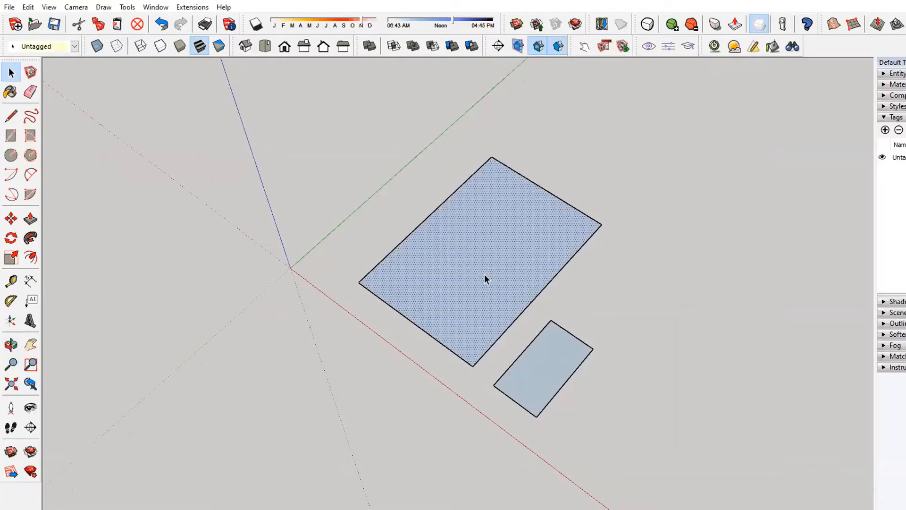
key(t)
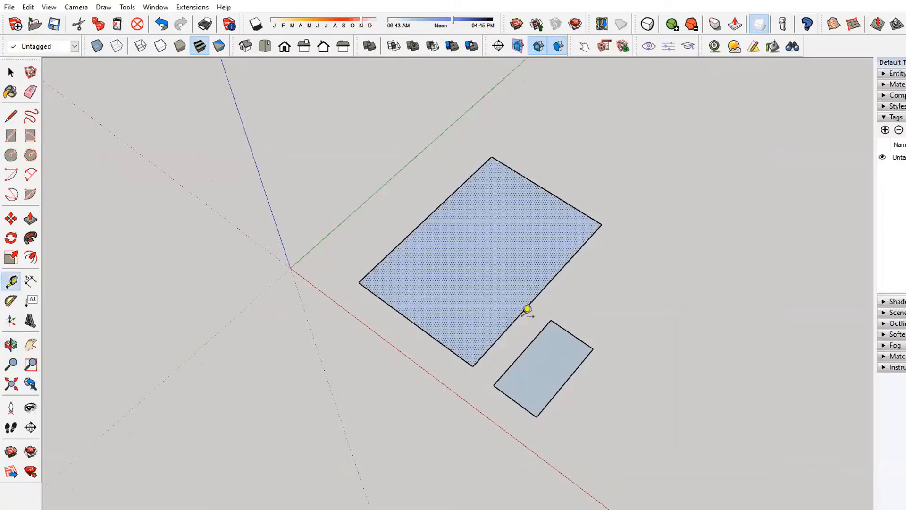
click(532, 300)
text(2'4 7/8)
key(Return)
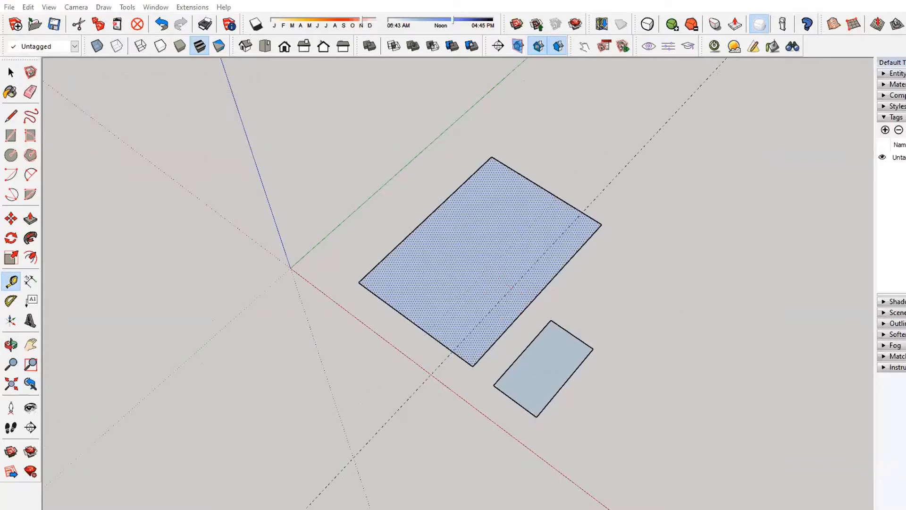
Move the small rectangle by its far outer corner to where the guide crosses the large rectangle's near short edge.
click(466, 509)
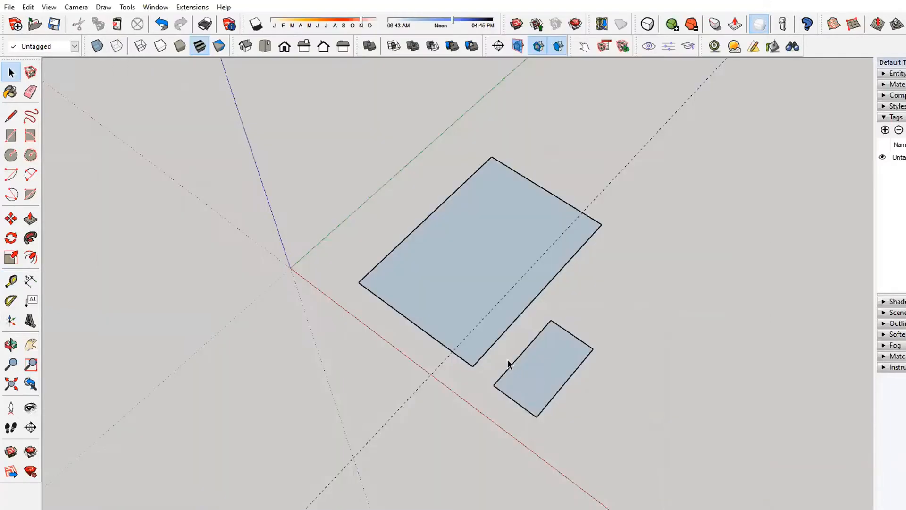
click(538, 370)
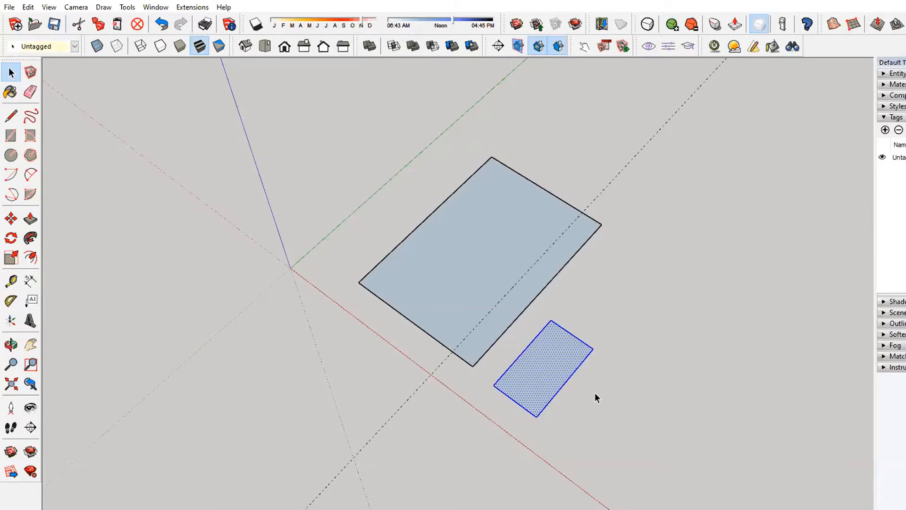
key(m)
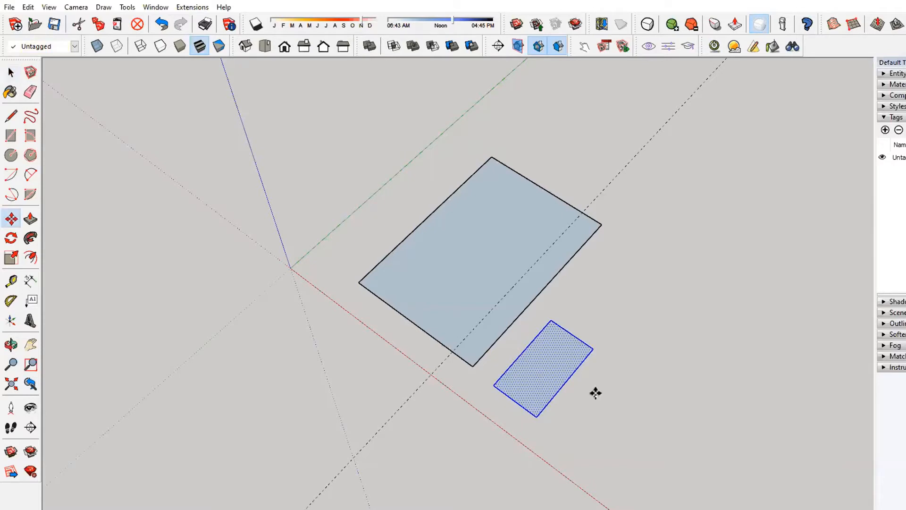
click(593, 349)
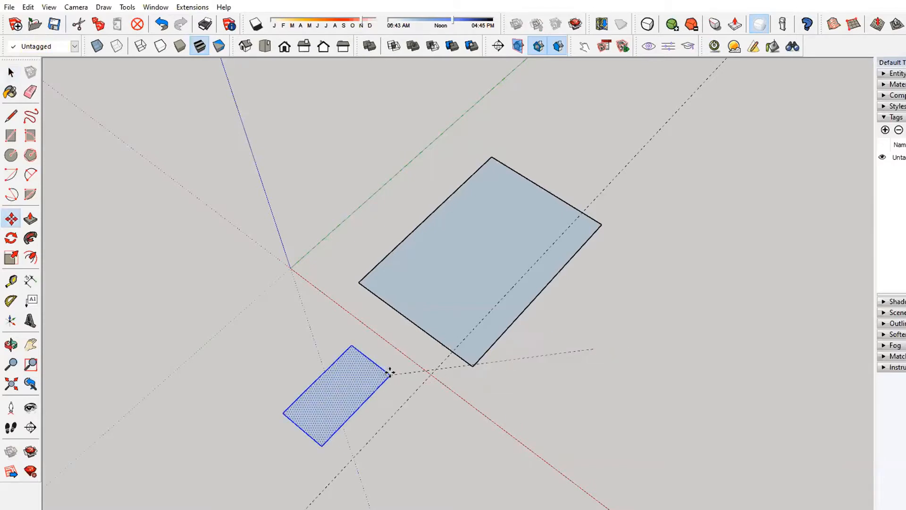
click(453, 352)
key(space)
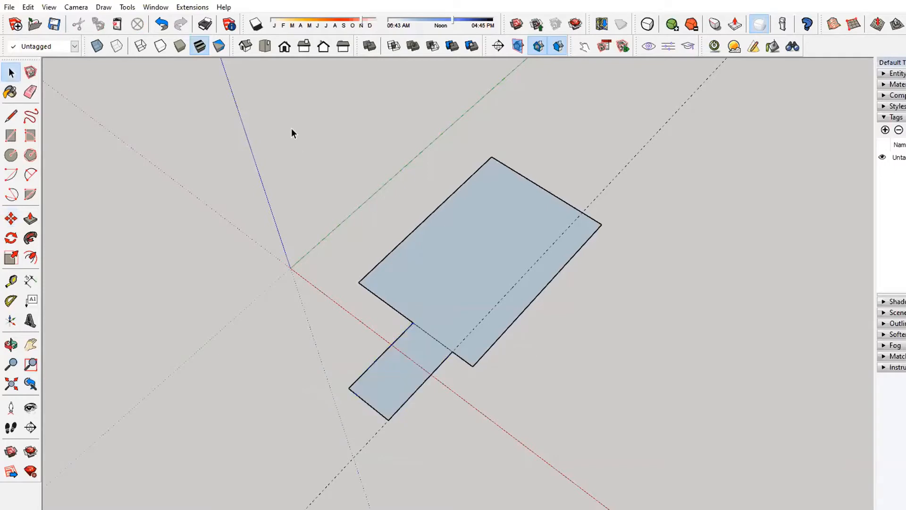
Move both rectangles together clear of the red axis, into the area between the red and green axes.
drag(293, 131, 670, 508)
key(m)
click(437, 457)
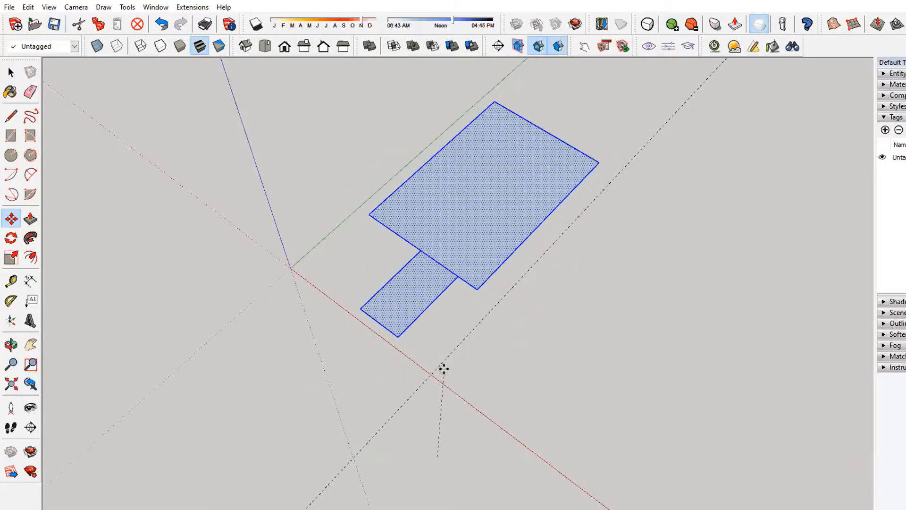
middle_drag(342, 359, 285, 277)
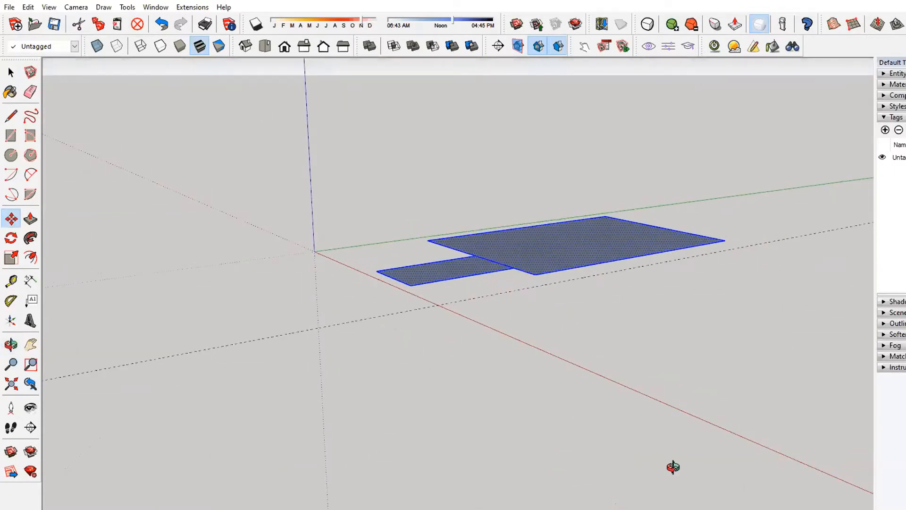
middle_drag(672, 465, 360, 257)
scroll(360, 258, down, 2)
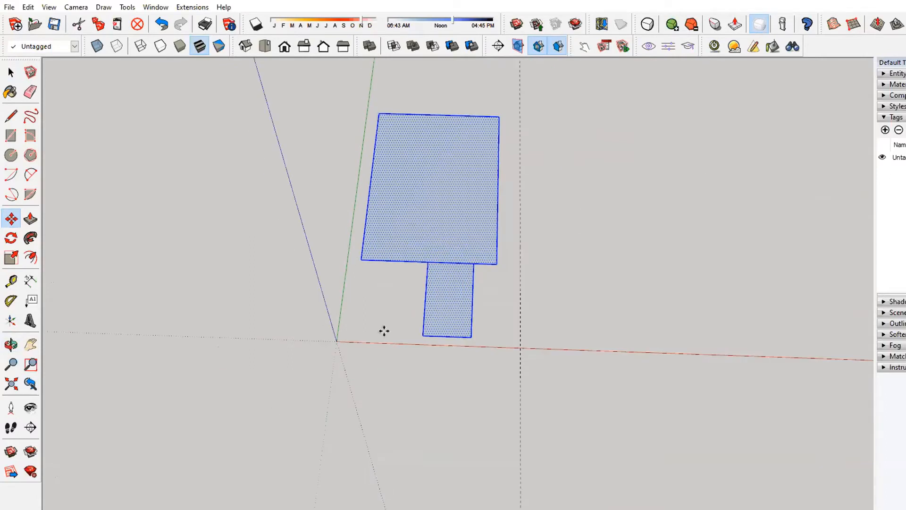
Delete the leftover guide line beside the joined rectangles.
key(space)
click(522, 334)
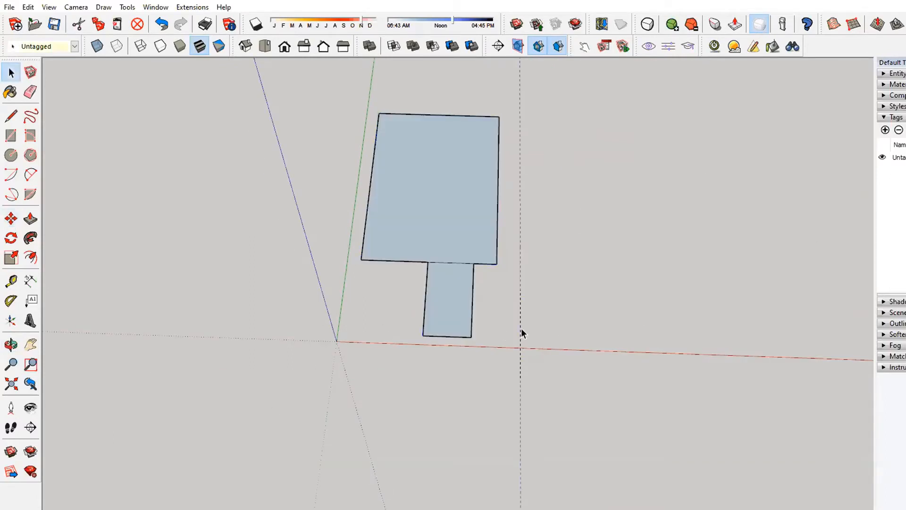
middle_drag(522, 333, 551, 334)
scroll(550, 333, up, 1)
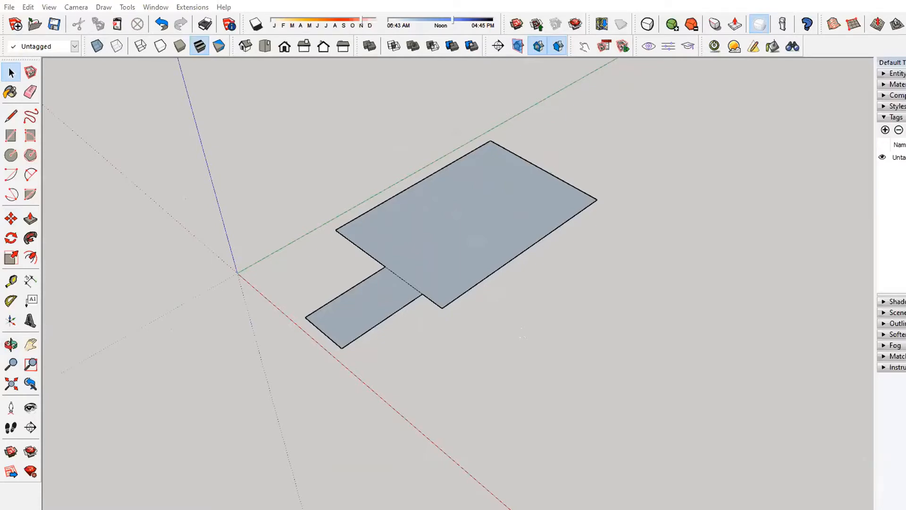
Check the Tape Measure slide in PowerPoint, then examine the wall thickness dimensions around the room in the floor plan PDF.
key(alt+Tab)
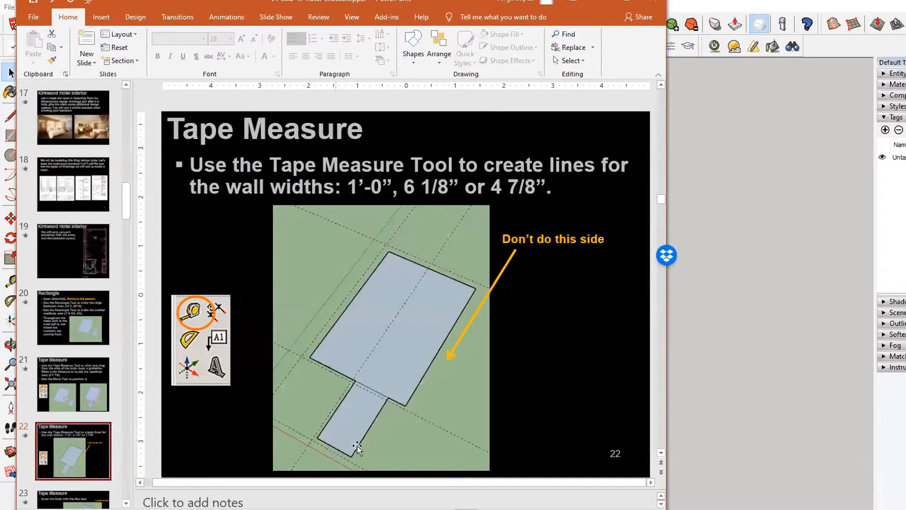
key(alt+Tab)
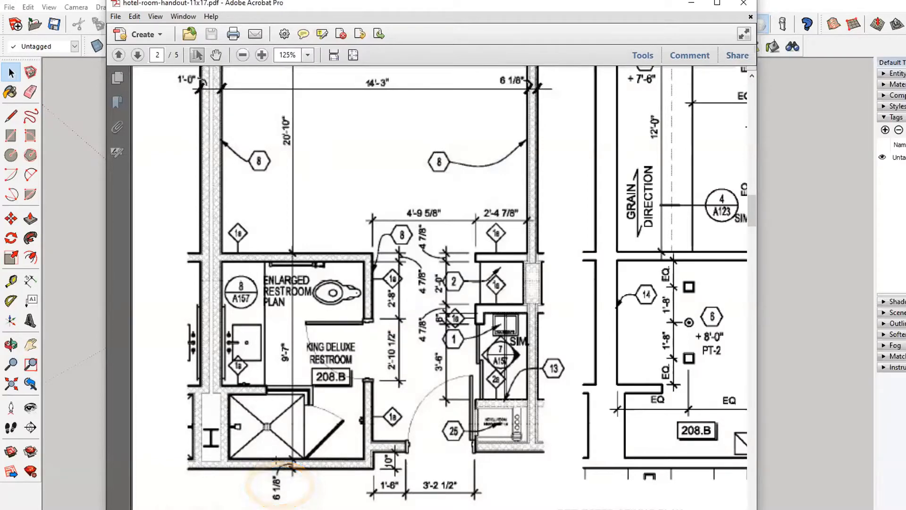
scroll(277, 427, up, 3)
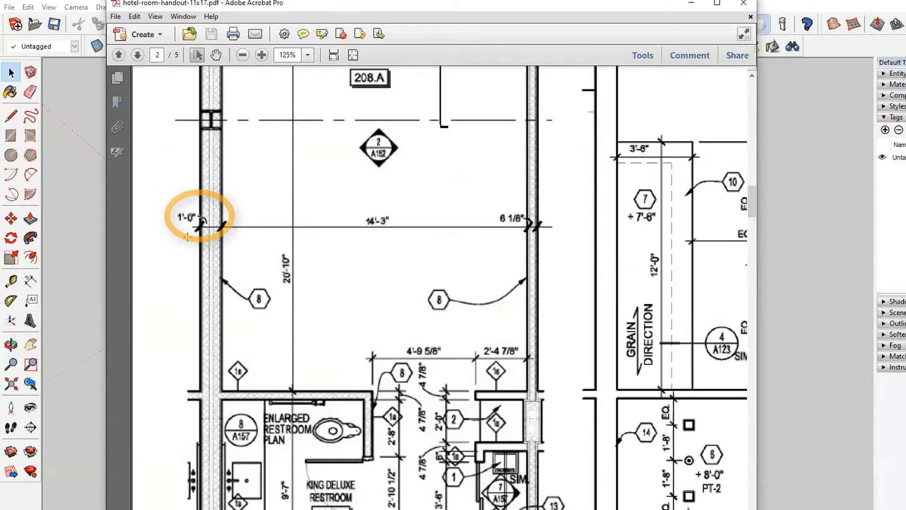
scroll(188, 235, up, 1)
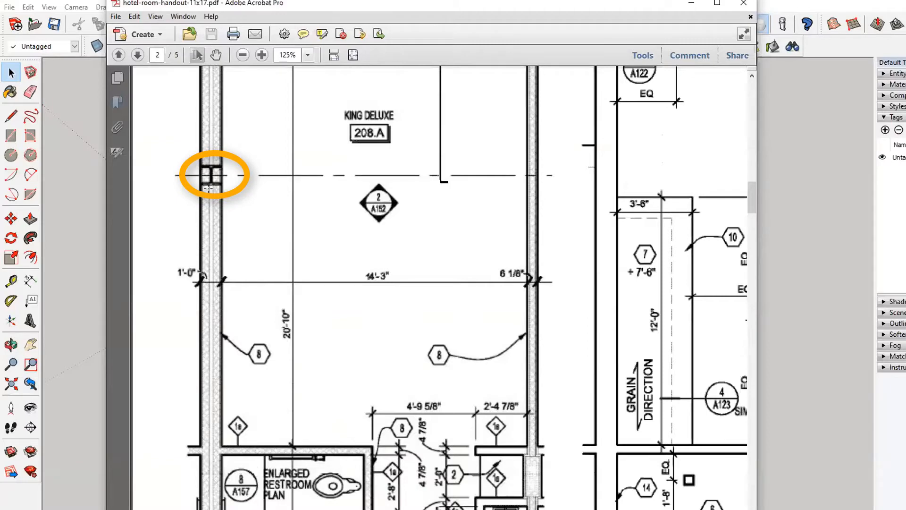
scroll(331, 217, up, 3)
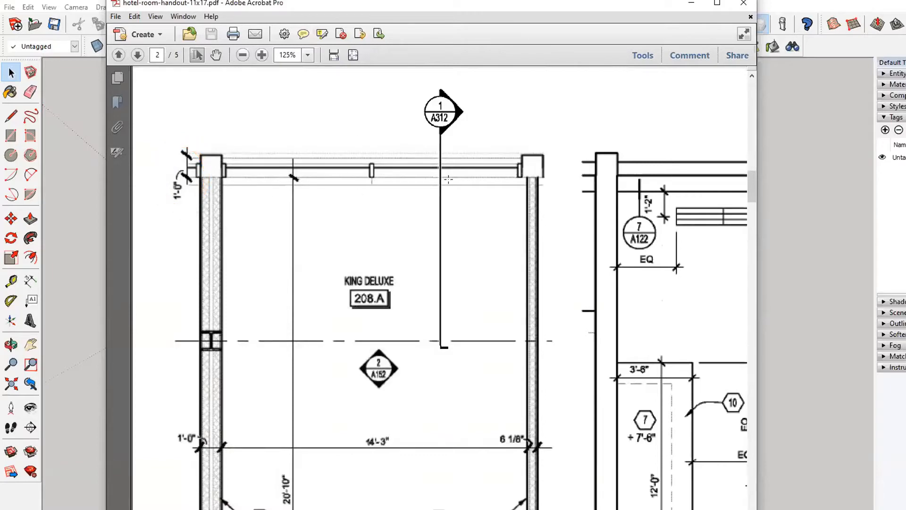
scroll(246, 303, down, 10)
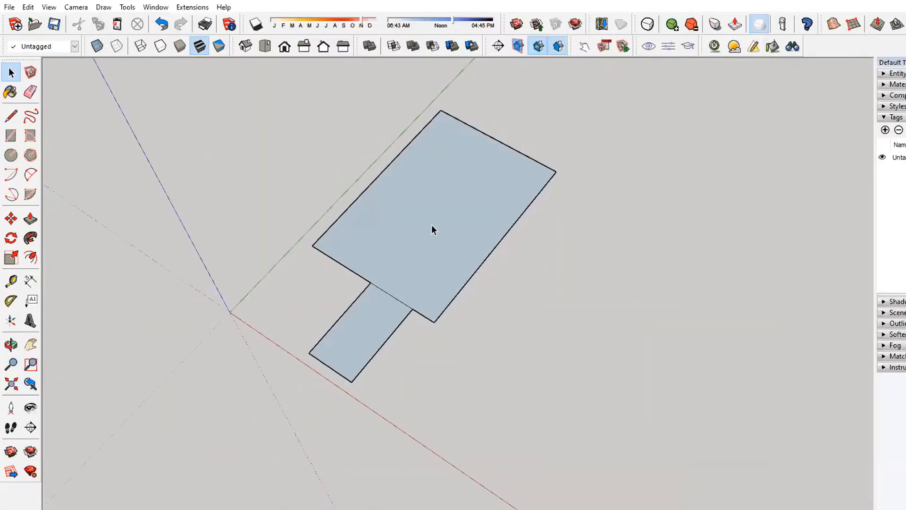
Create a Tape Measure guide 1' outside the large rectangle's short edge opposite the vestibule.
key(t)
scroll(432, 225, down, 2)
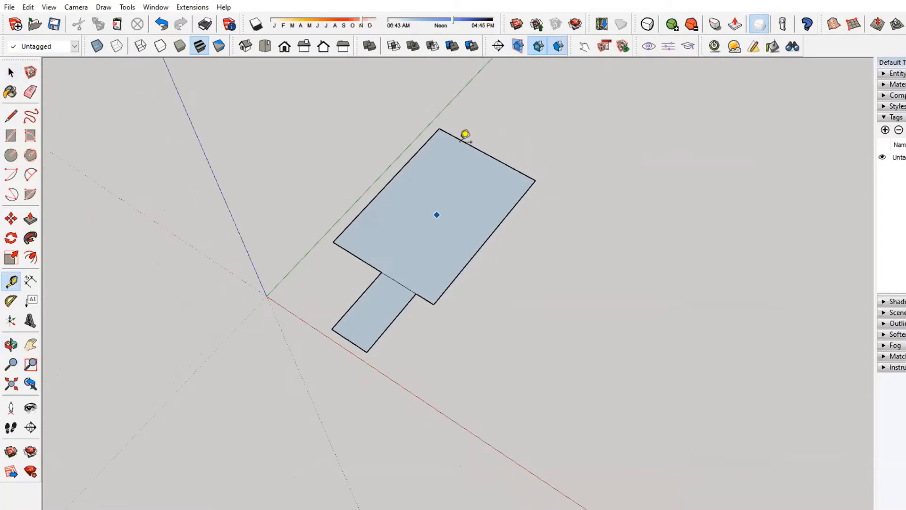
scroll(466, 141, down, 2)
scroll(402, 220, up, 3)
scroll(494, 106, up, 1)
scroll(496, 110, down, 1)
scroll(491, 109, up, 2)
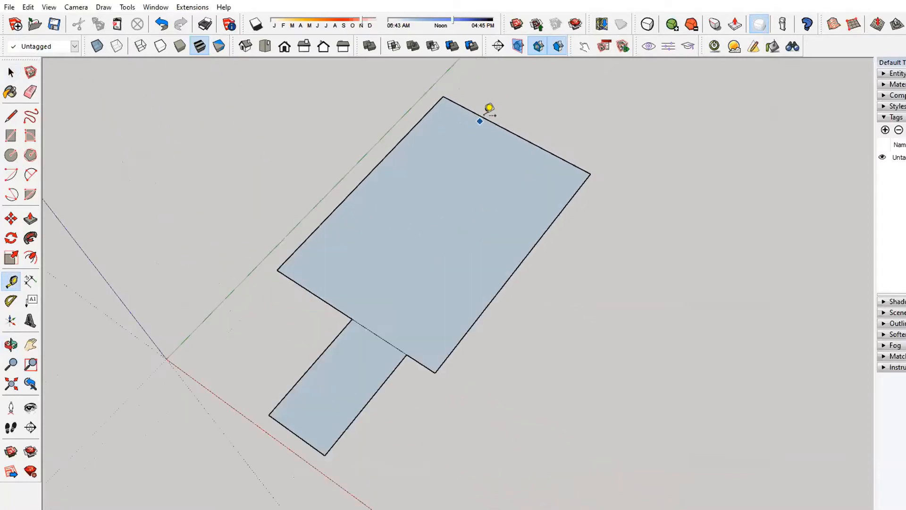
click(483, 116)
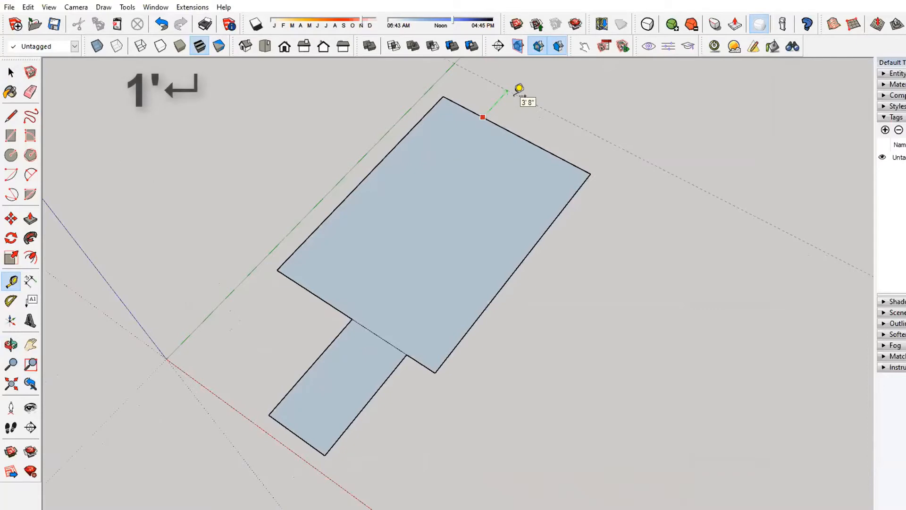
text(1')
key(Return)
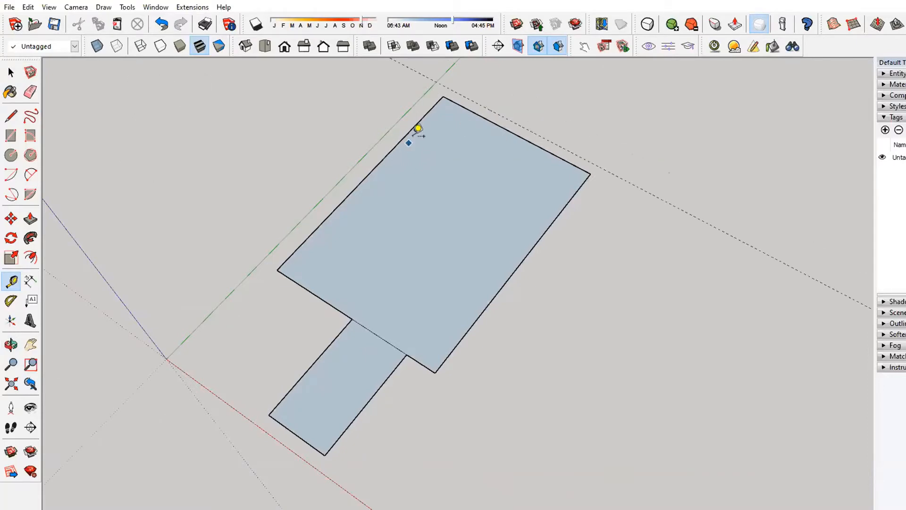
Create a guide 1' outside the large rectangle's long edge that faces the green axis.
click(387, 158)
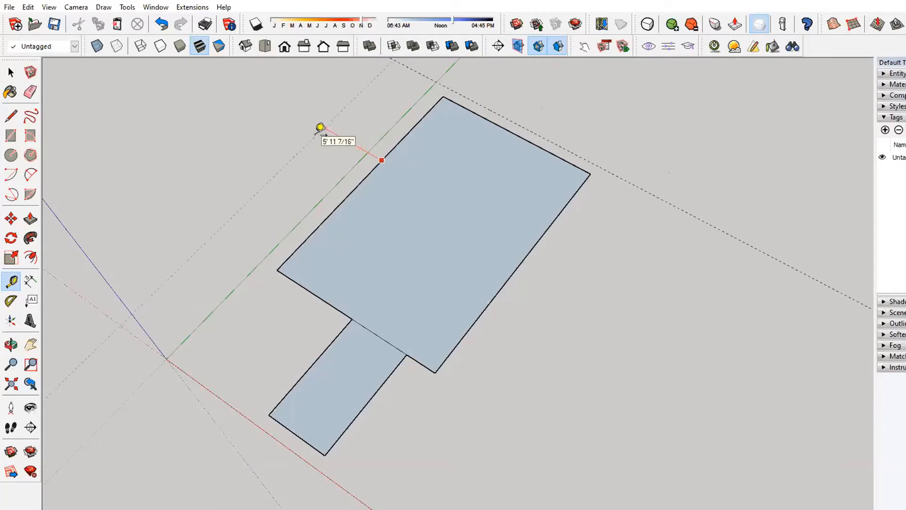
text(1')
key(Return)
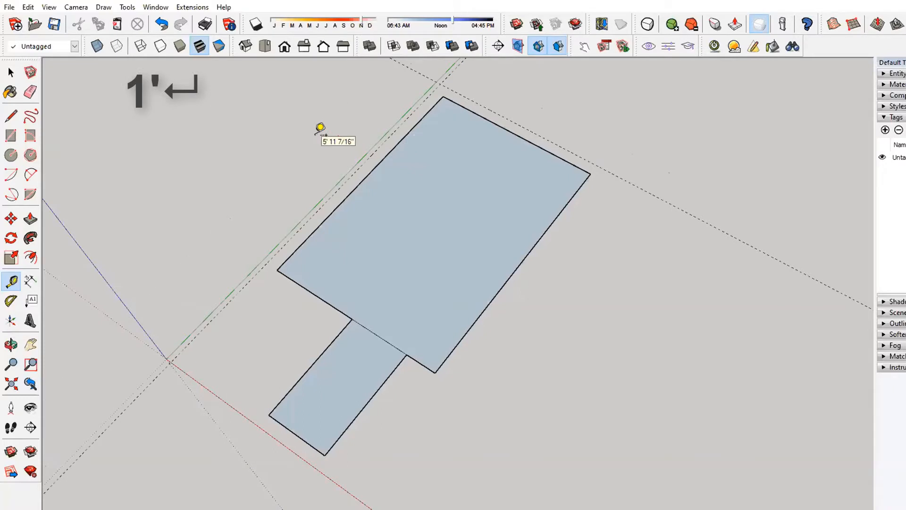
middle_drag(520, 237, 395, 359)
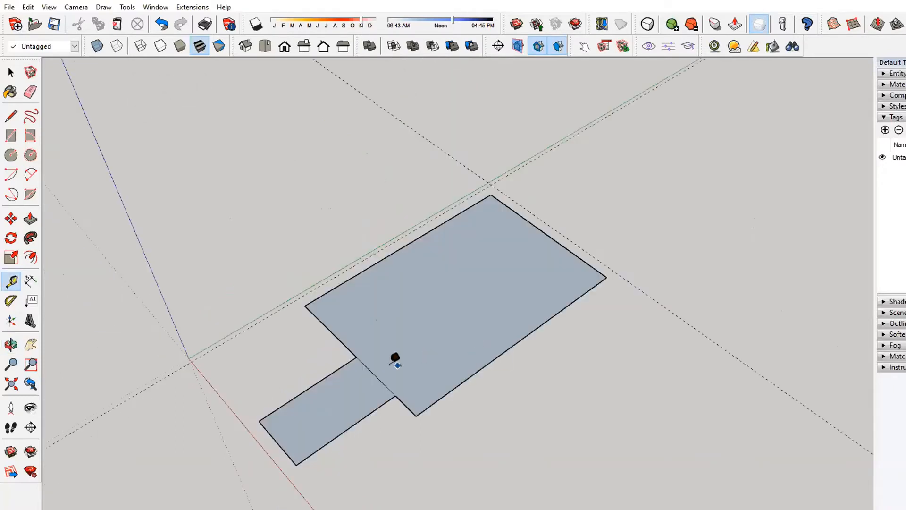
scroll(396, 359, up, 2)
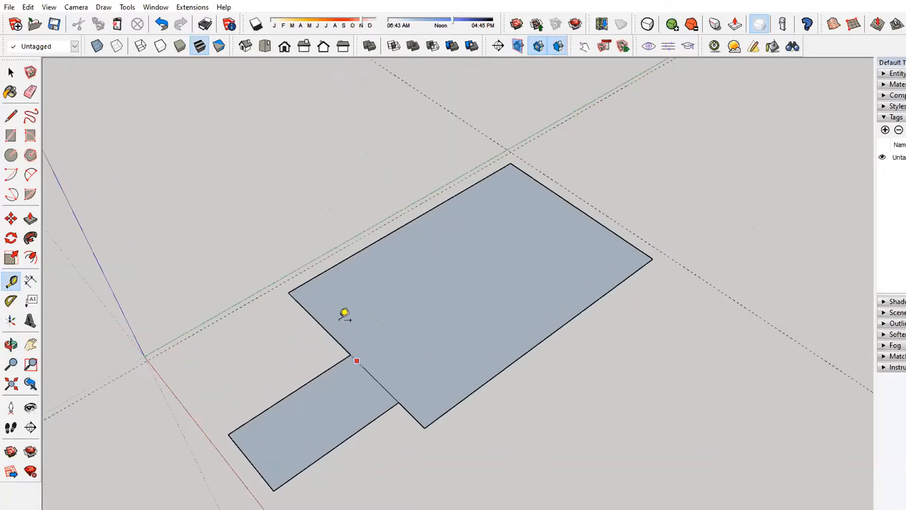
Create a guide 4 7/8" outside the large rectangle's short edge on the vestibule side.
click(302, 307)
text(4 7/8)
key(Return)
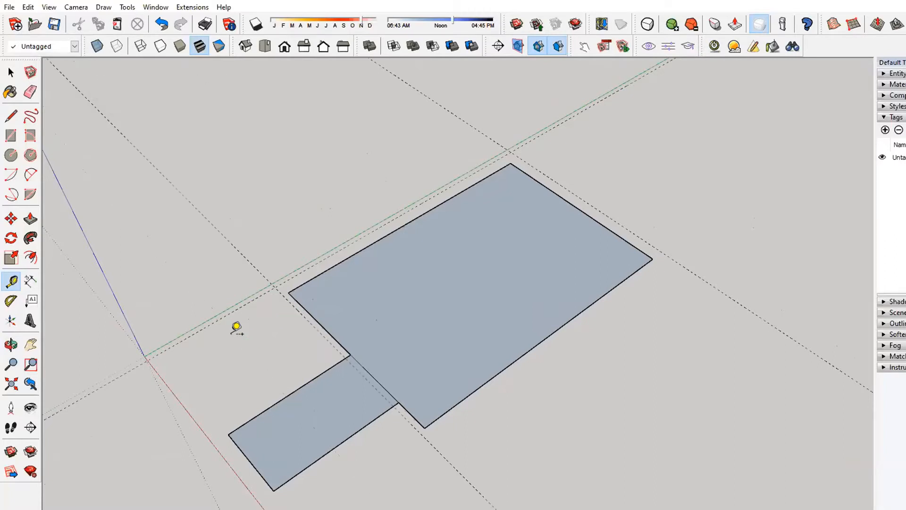
Create guides outside the vestibule's long edge facing the green axis and its short end edge, offsetting the latter 6 1/8".
middle_drag(236, 328, 380, 461)
scroll(380, 462, up, 3)
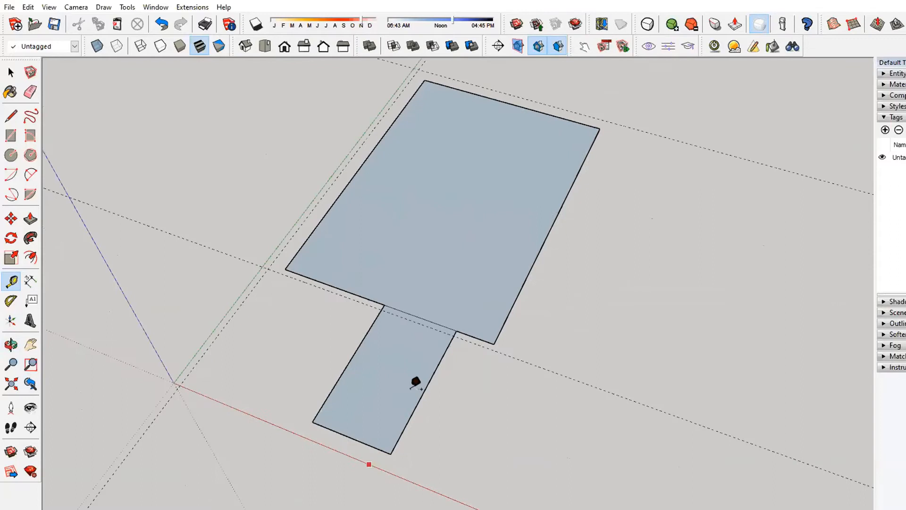
click(360, 344)
click(339, 433)
text(6 1/8)
key(Return)
scroll(439, 407, down, 2)
scroll(558, 234, up, 1)
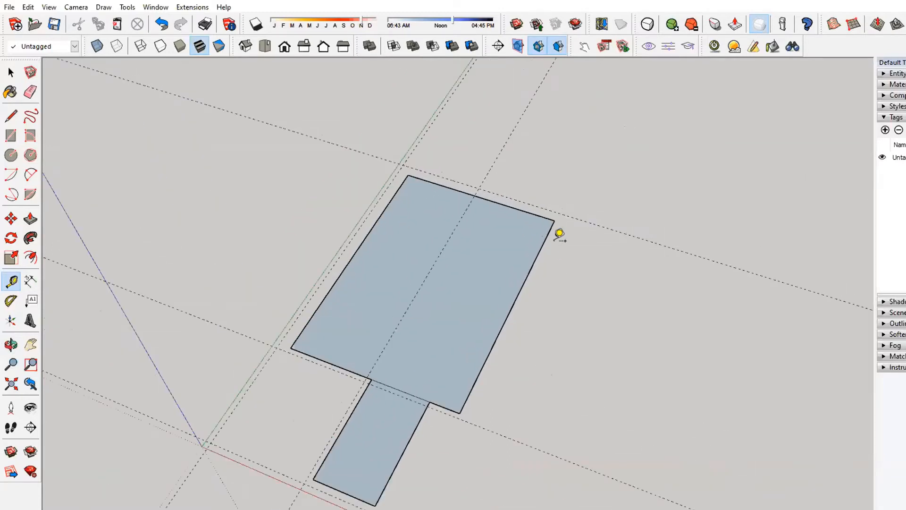
Draw a line along the green axis from the bedroom's far corner, opposite the green-axis side, to the 1' guide.
key(l)
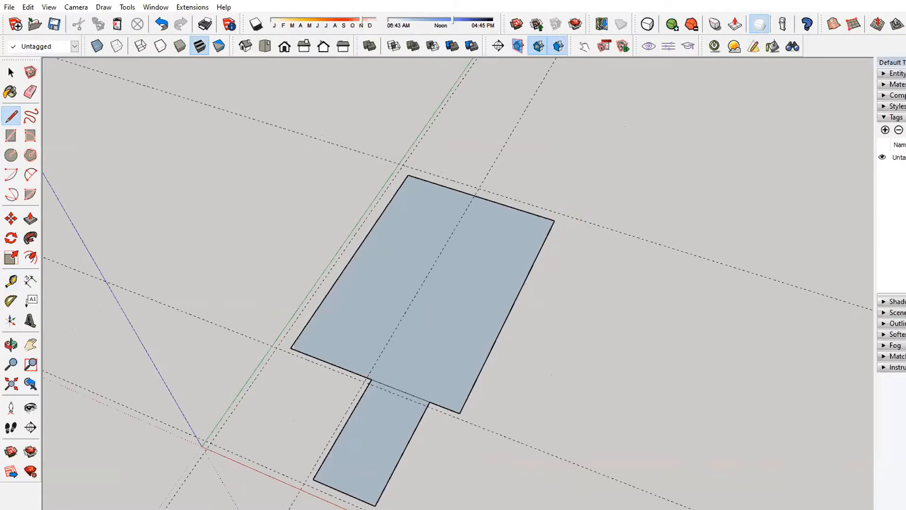
scroll(554, 221, up, 3)
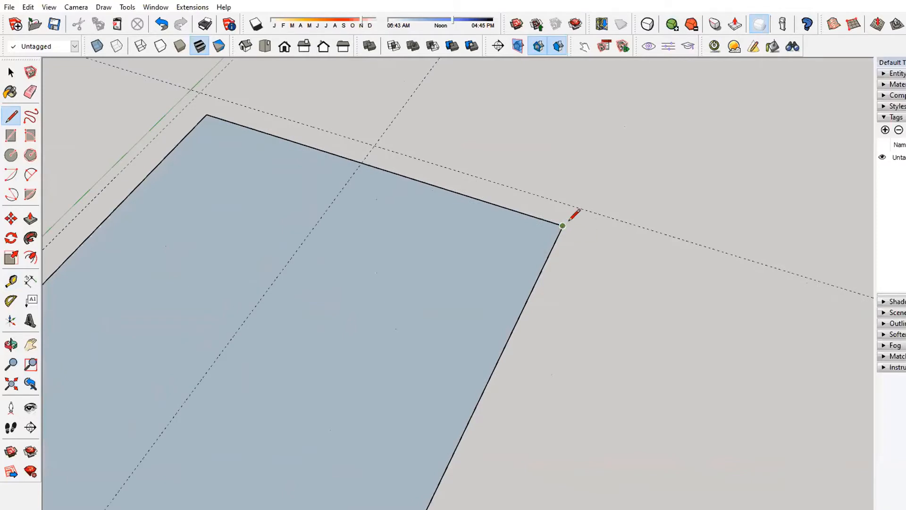
middle_drag(572, 208, 530, 163)
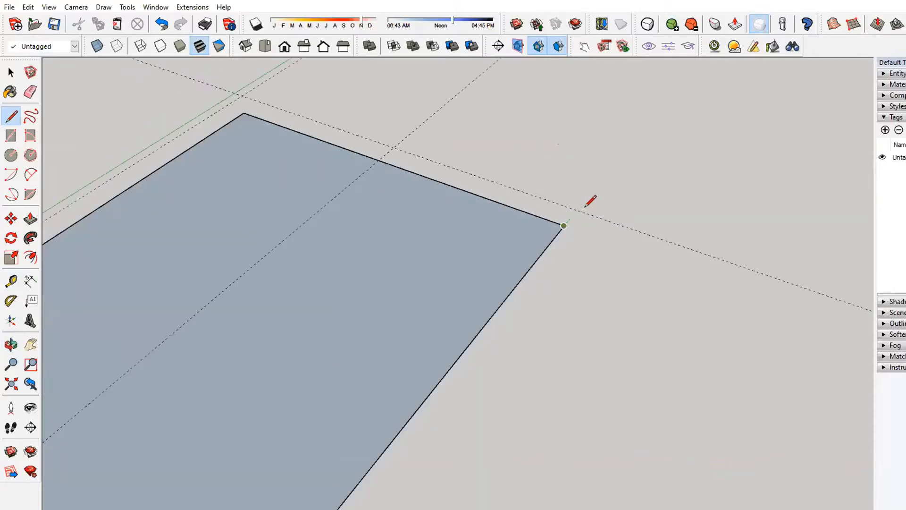
key(Left)
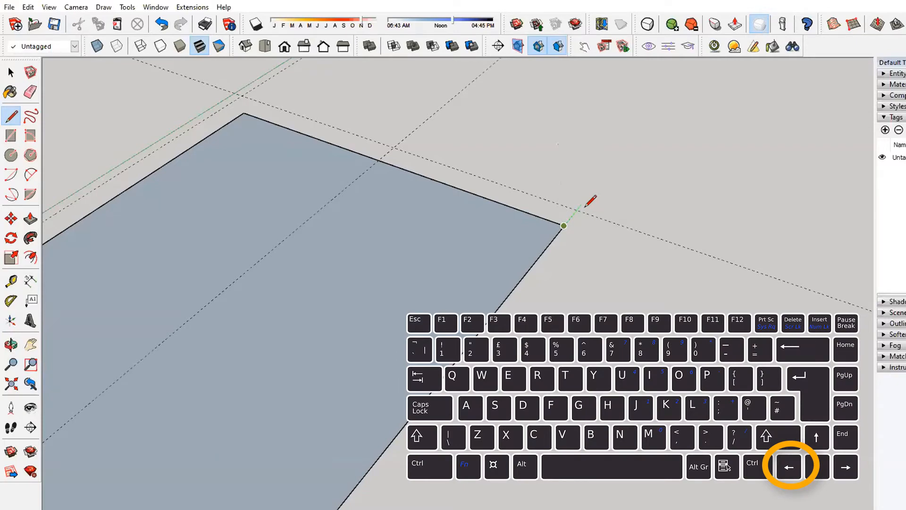
scroll(586, 204, up, 1)
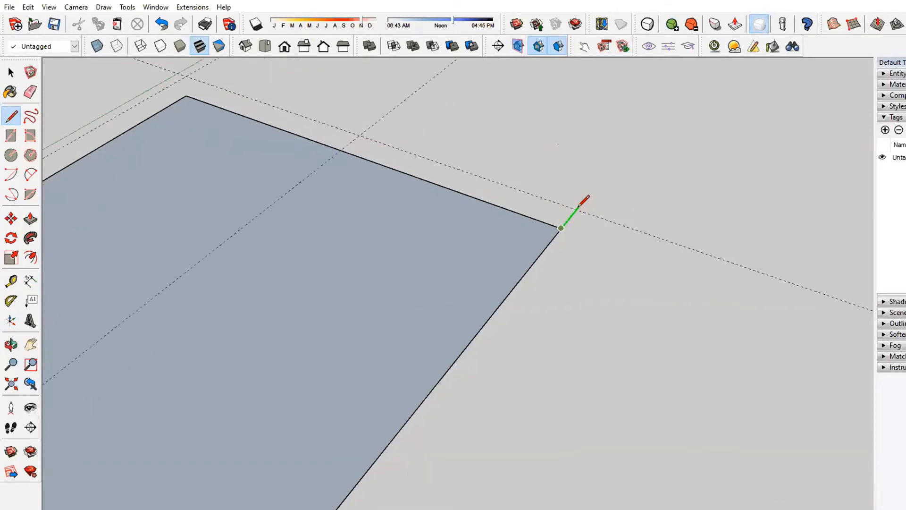
click(576, 209)
Trace the outer wall outline along the guides around the bedroom and down the vestibule's long side to its end guide.
scroll(577, 209, down, 3)
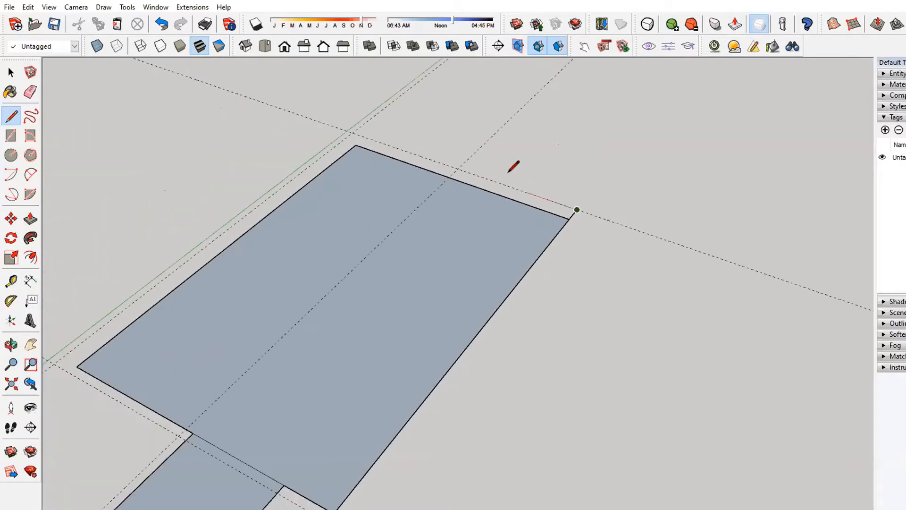
click(353, 133)
scroll(353, 132, down, 2)
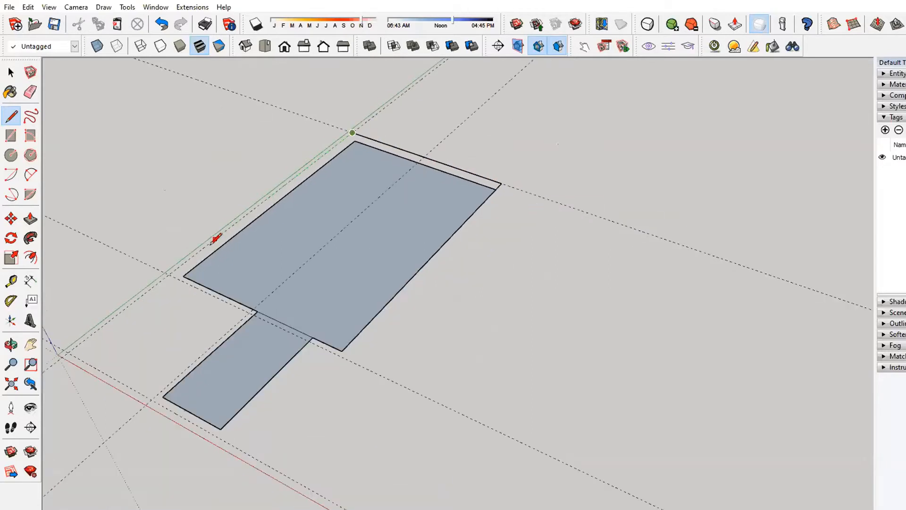
click(170, 273)
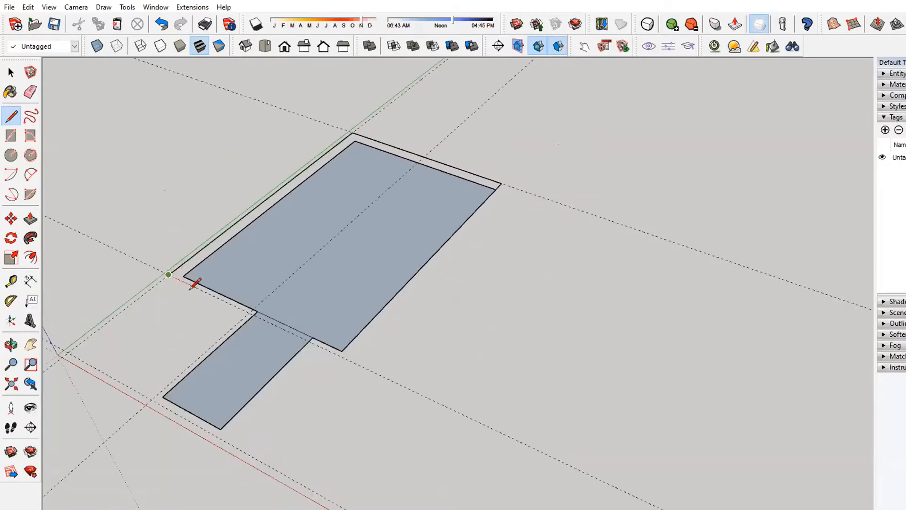
click(249, 313)
click(162, 396)
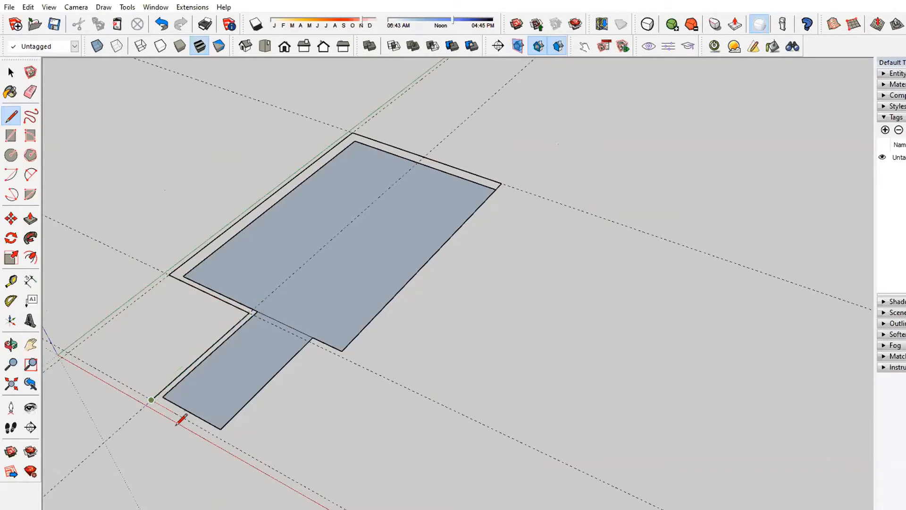
Close the outer wall outline along the vestibule's end guide and back to the floor's outer corner.
scroll(178, 420, up, 3)
scroll(184, 416, up, 2)
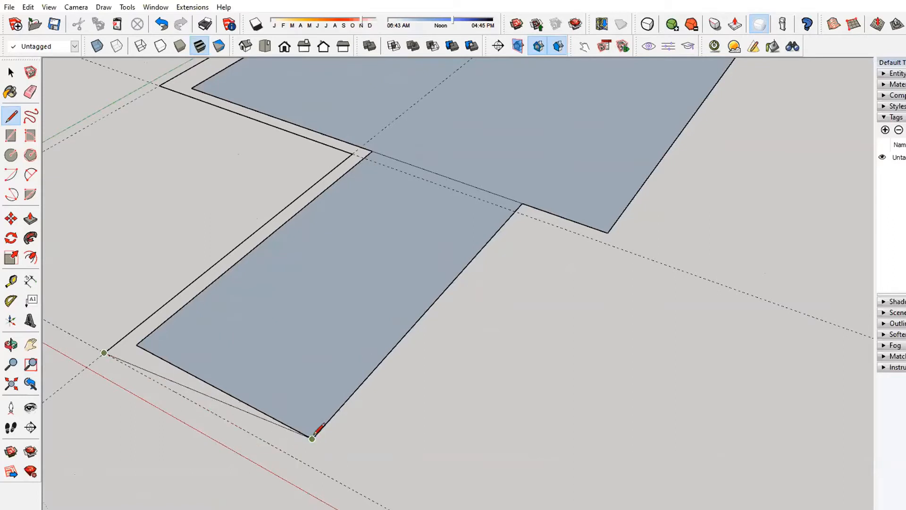
click(295, 458)
click(311, 439)
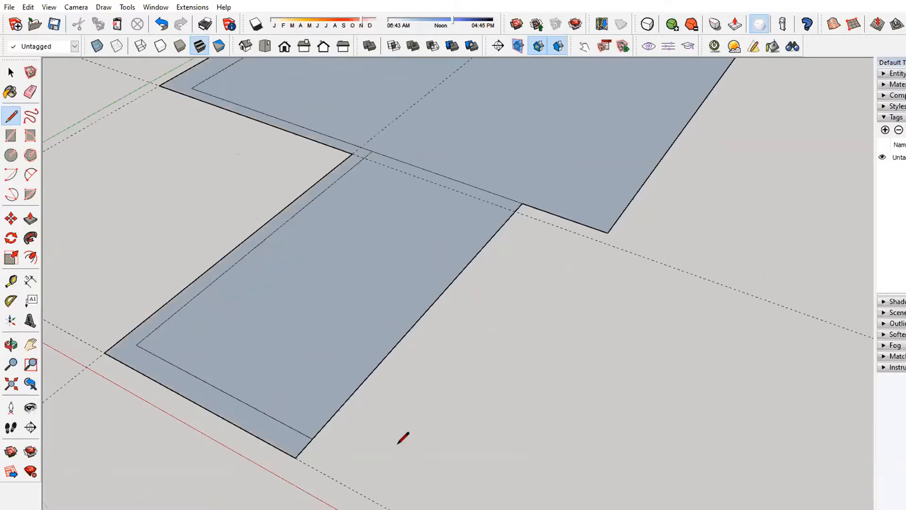
scroll(394, 439, down, 5)
middle_drag(393, 439, 301, 473)
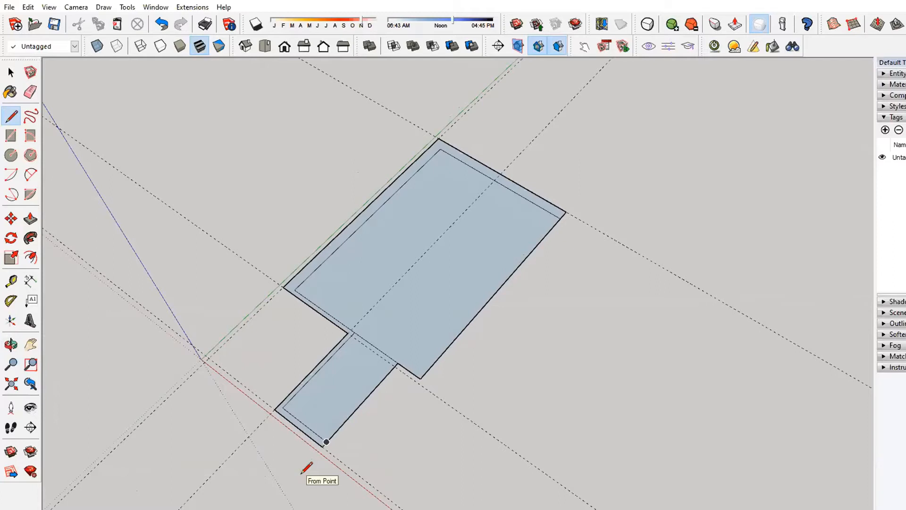
Draw a rectangle between the bedroom's free corner and the guide at the vestibule edge for the short wall stub.
key(space)
scroll(364, 358, up, 2)
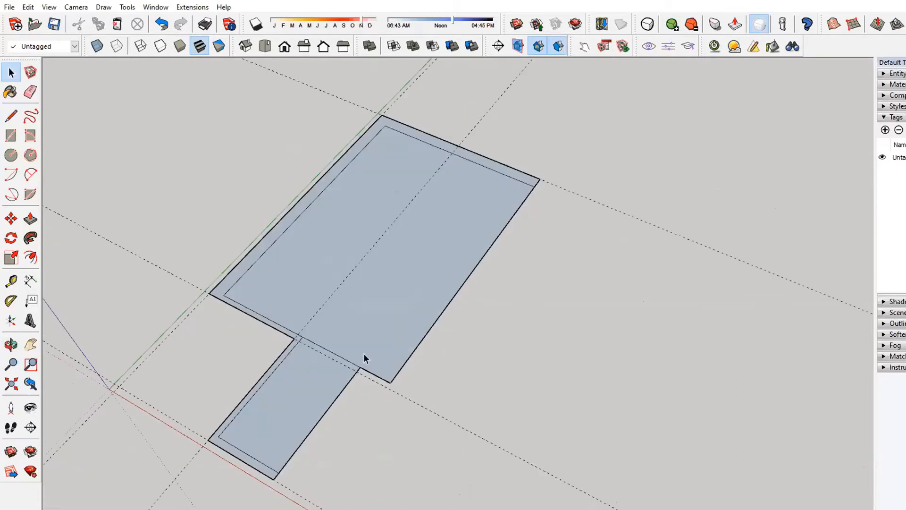
scroll(397, 390, up, 5)
scroll(359, 371, up, 2)
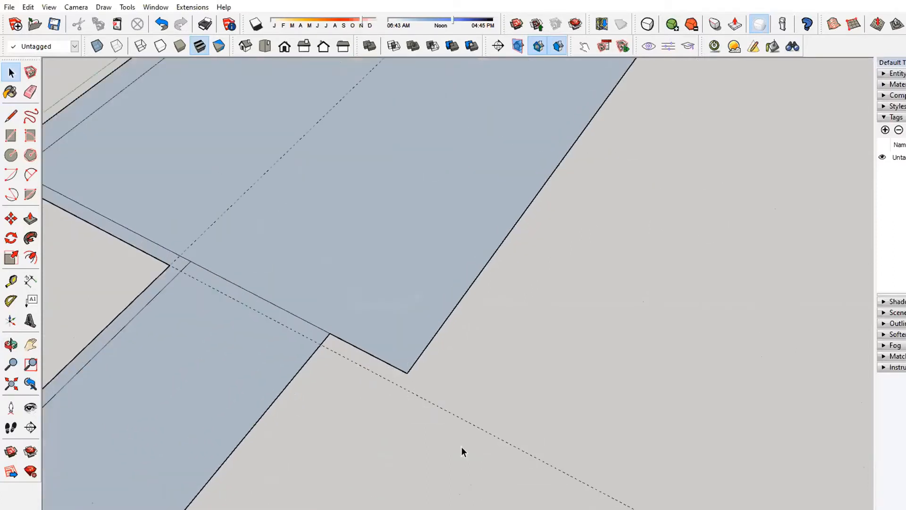
key(r)
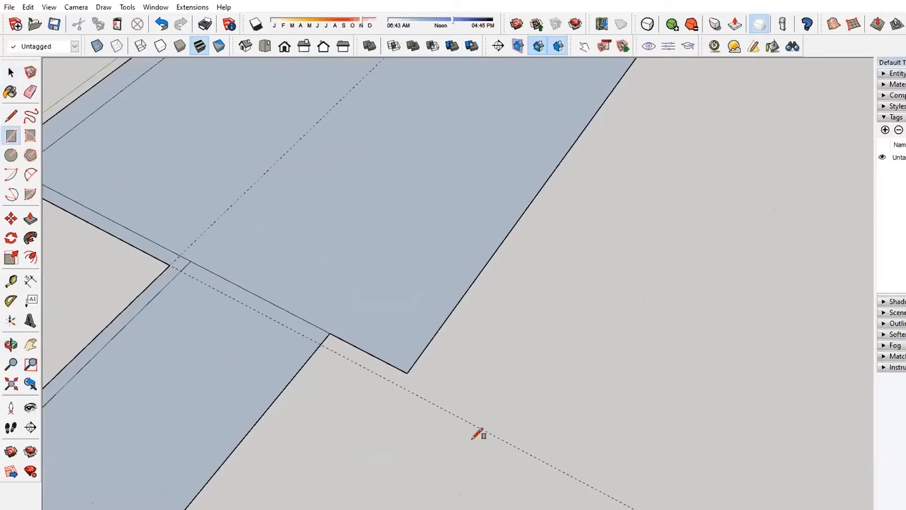
click(407, 373)
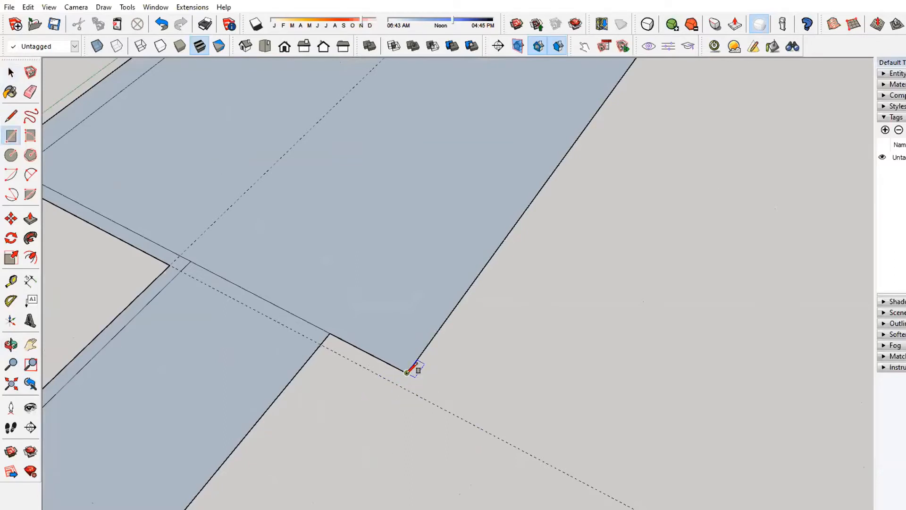
click(321, 343)
scroll(331, 350, up, 2)
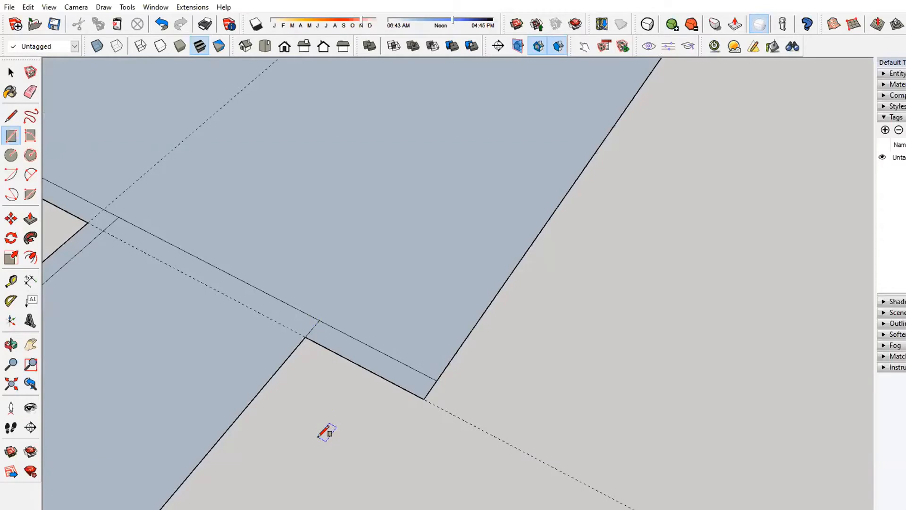
Separate the bedroom and vestibule wall strips with a short line at their shared corner, and select that edge.
key(l)
scroll(300, 308, down, 3)
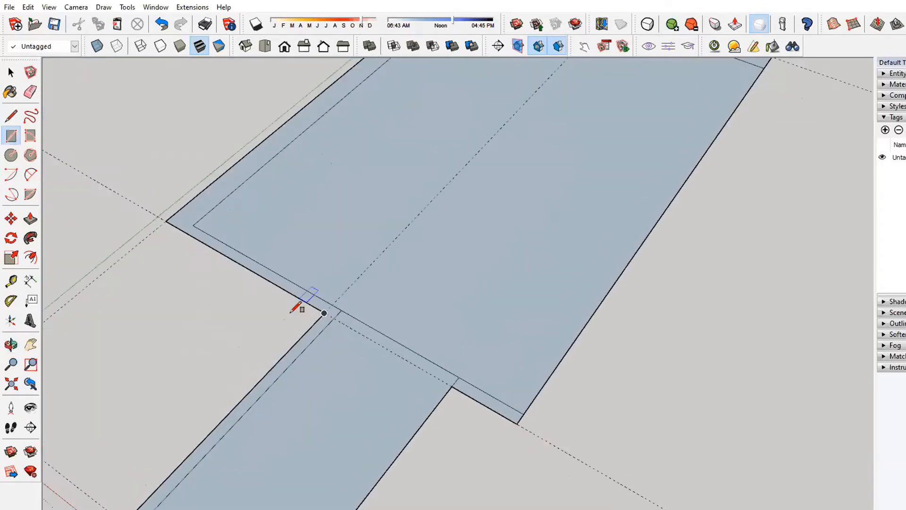
scroll(339, 302, up, 6)
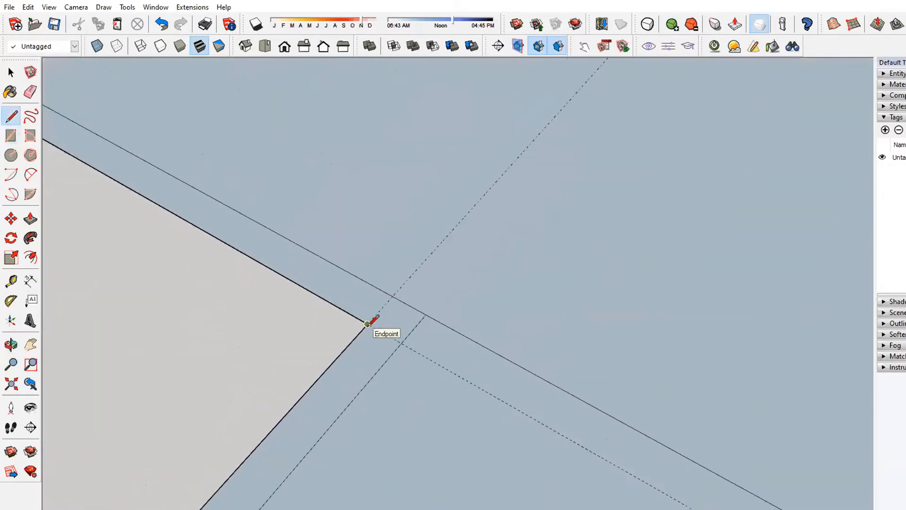
key(space)
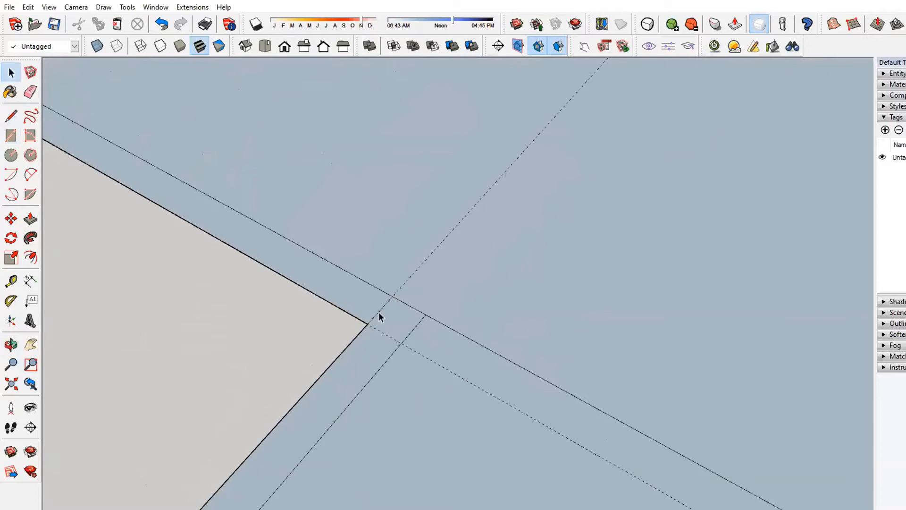
click(379, 312)
scroll(370, 319, up, 3)
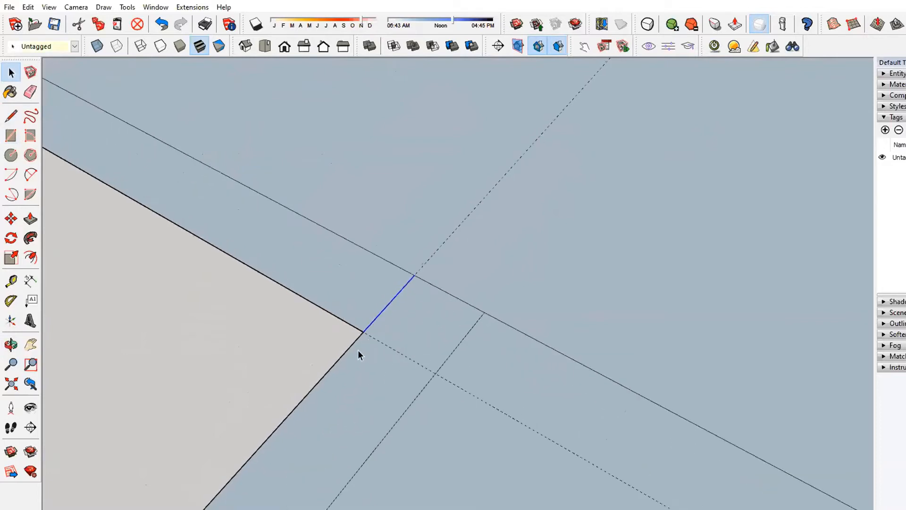
Push/Pull the bedroom's main wall strip up 9', creating a new starting face.
scroll(430, 263, down, 6)
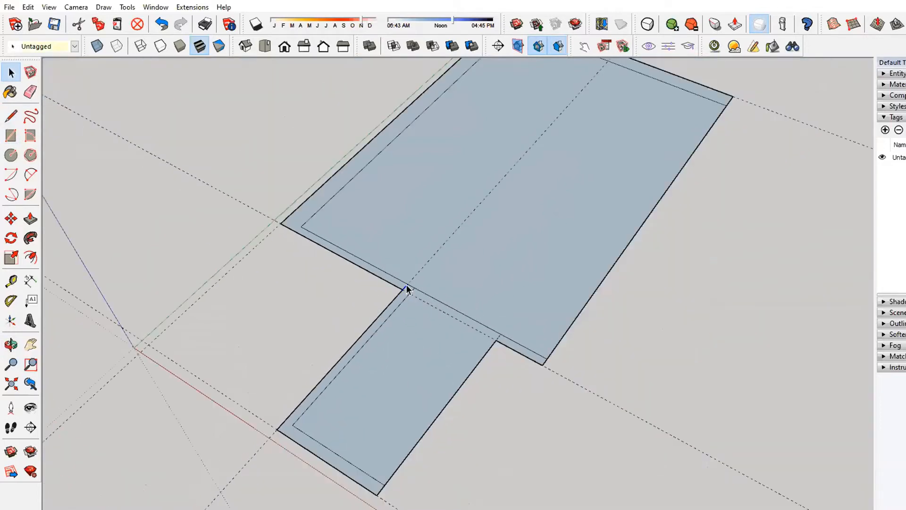
scroll(170, 315, down, 2)
scroll(327, 149, down, 1)
middle_drag(333, 197, 345, 136)
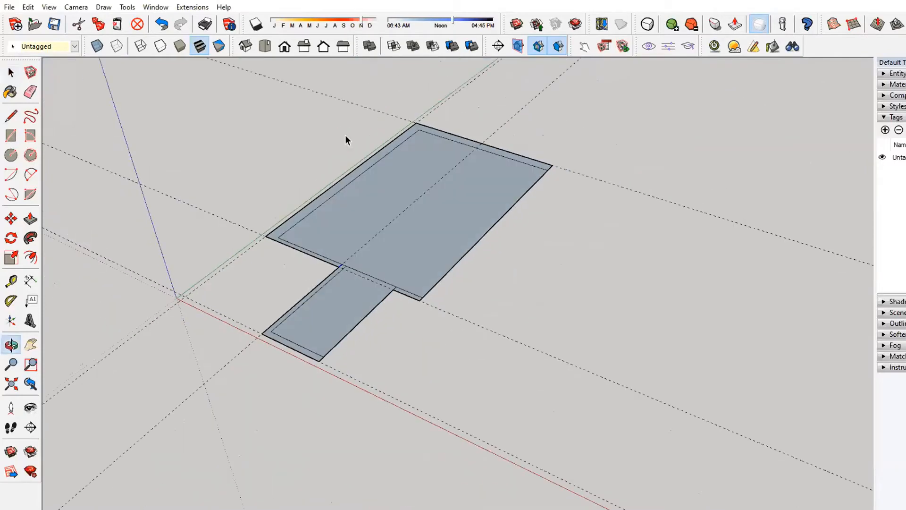
scroll(396, 86, up, 1)
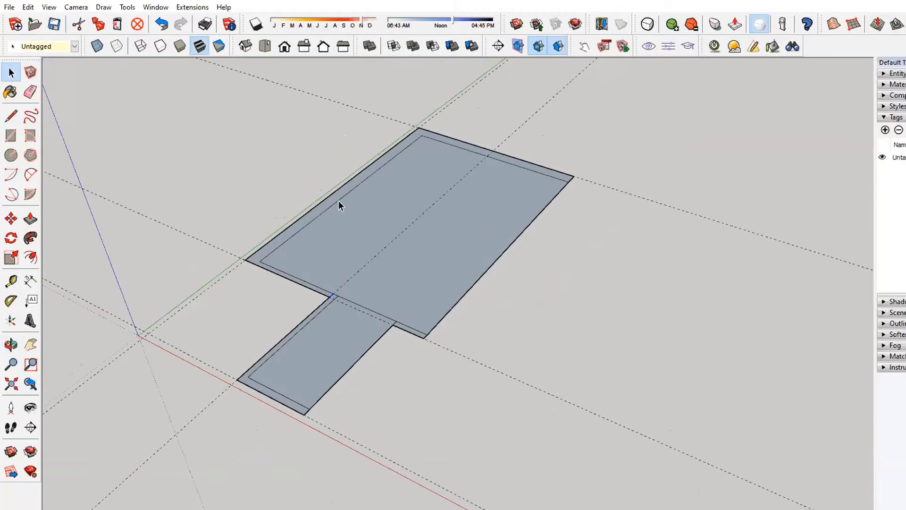
key(p)
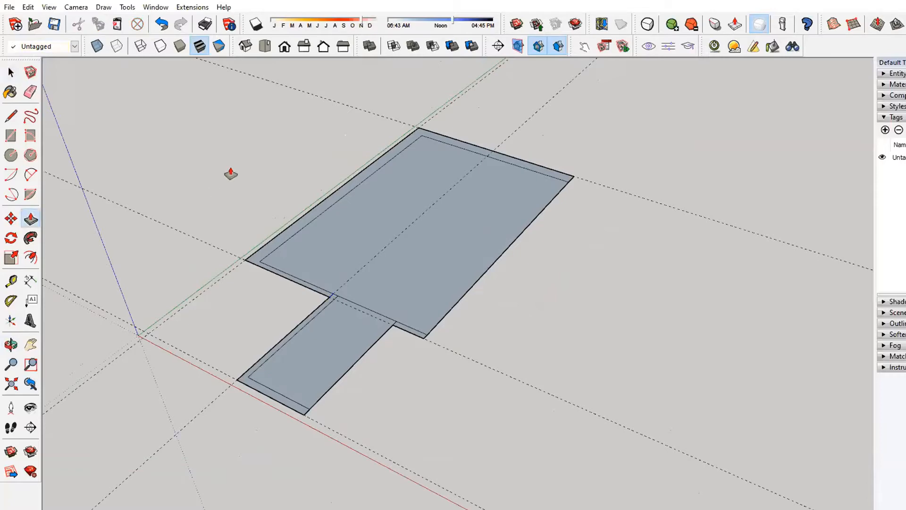
key(ctrl)
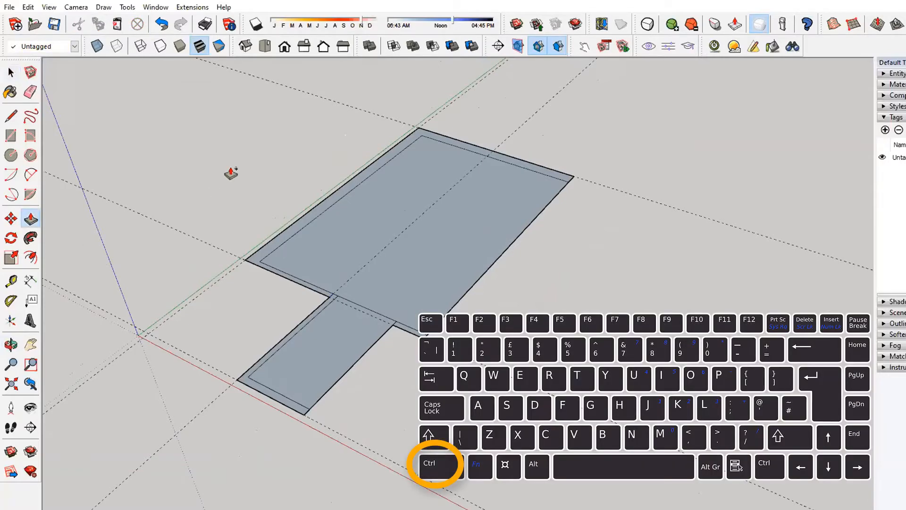
click(231, 174)
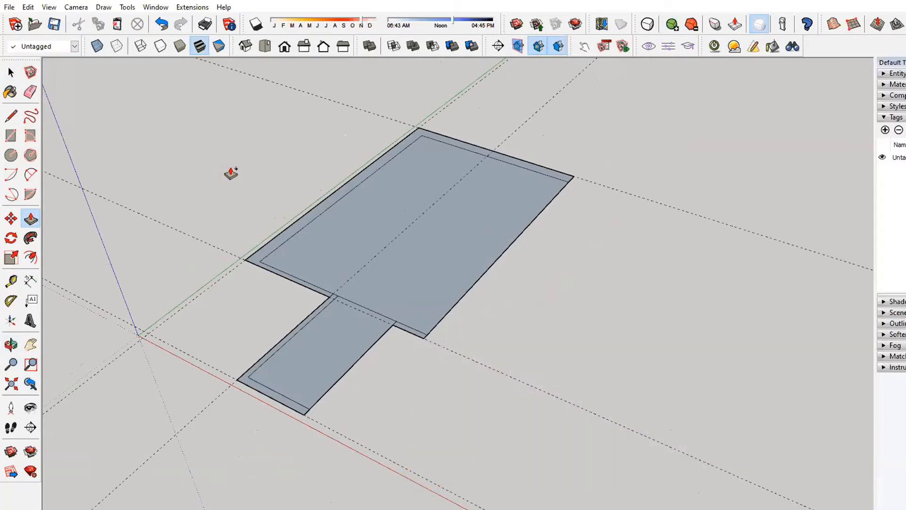
click(257, 261)
text(9')
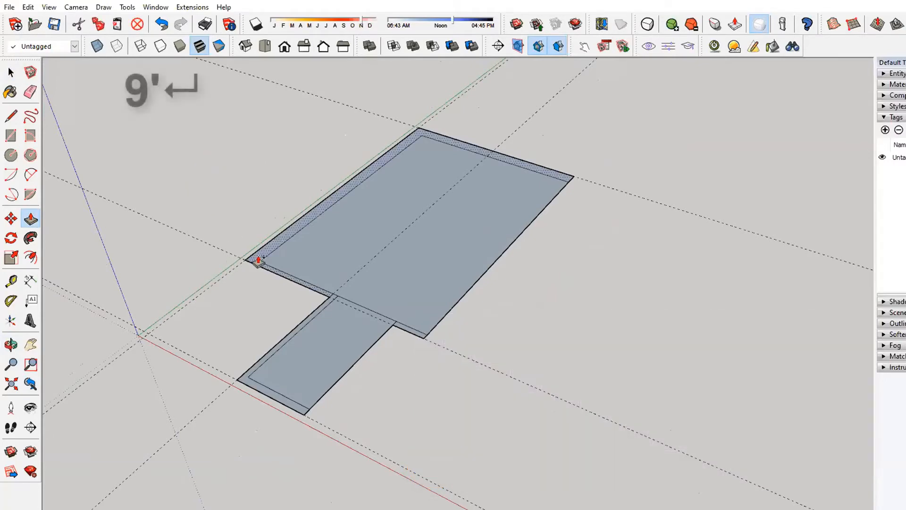
key(Return)
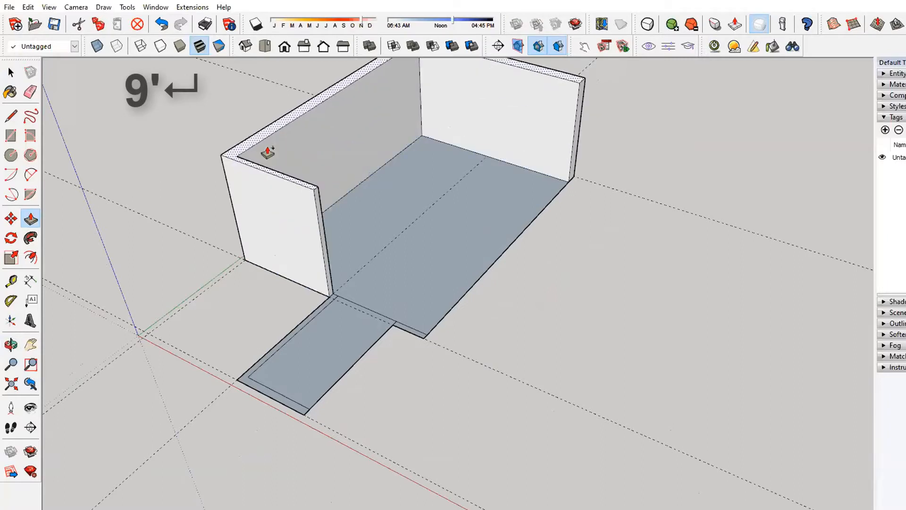
Push/Pull the short wall stub beside the vestibule opening up 9'.
click(408, 334)
text(9')
key(Return)
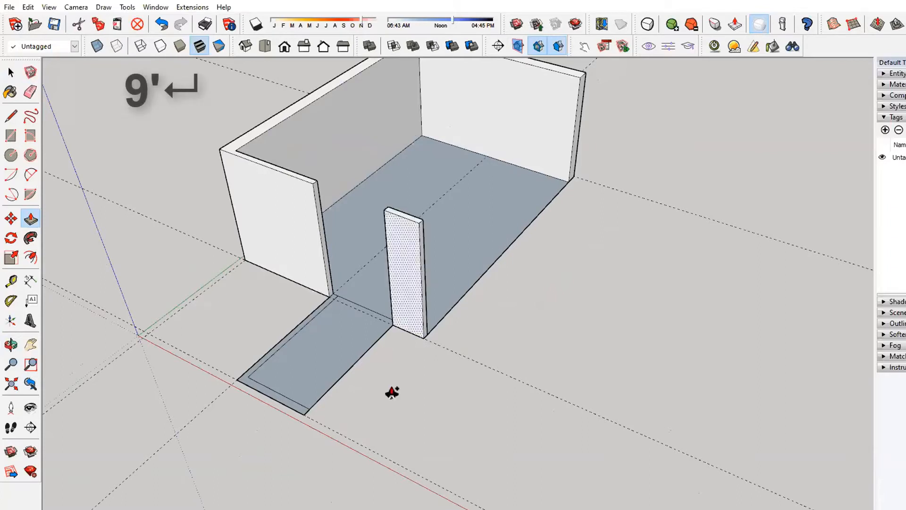
Push/Pull the vestibule's wall strip up 8'.
click(295, 406)
text(8')
key(Return)
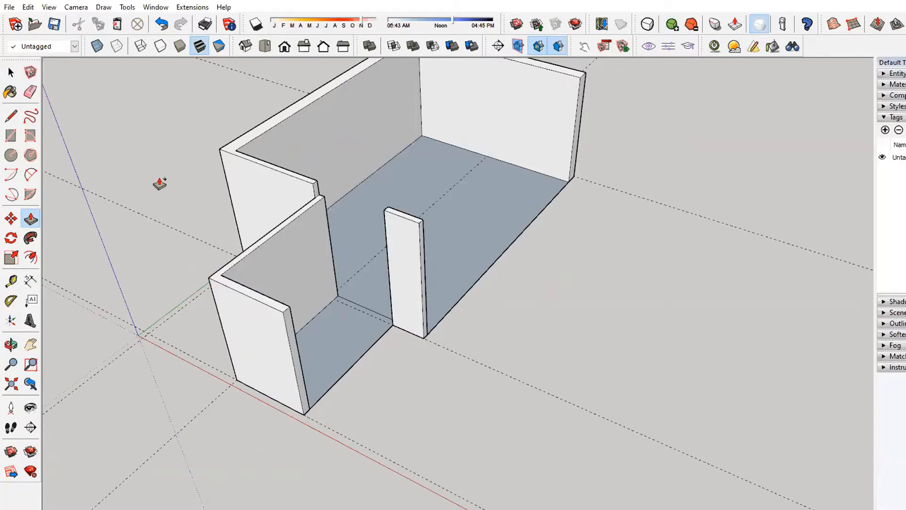
Push/Pull the wall end above the vestibule opening across to the short wall stub to form the header.
click(316, 196)
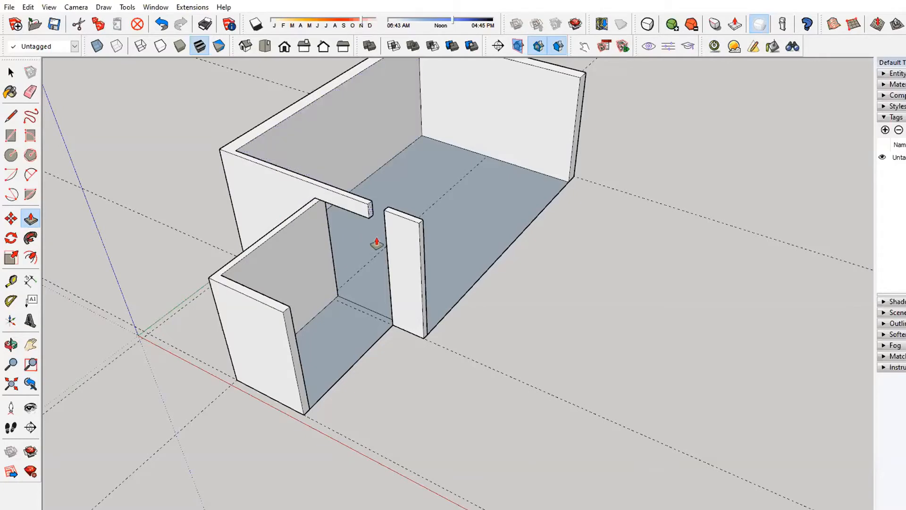
click(385, 245)
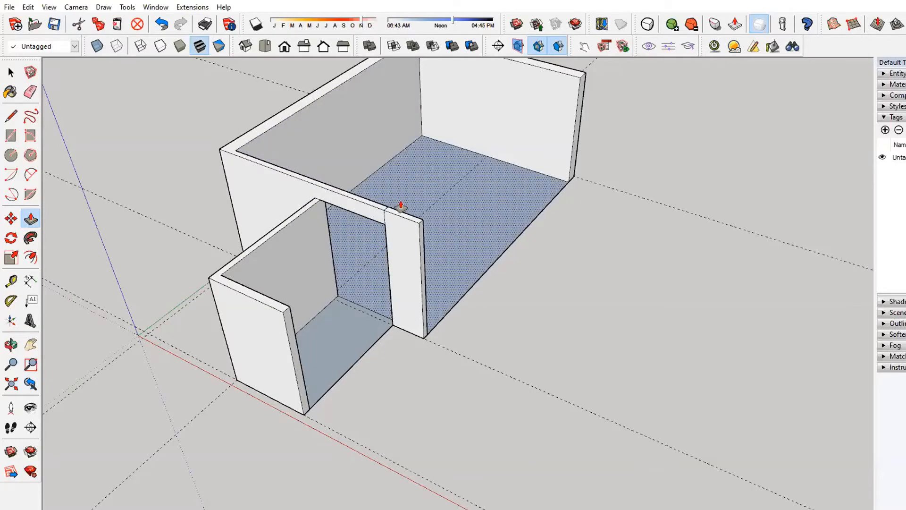
scroll(401, 223, up, 4)
middle_drag(416, 217, 142, 134)
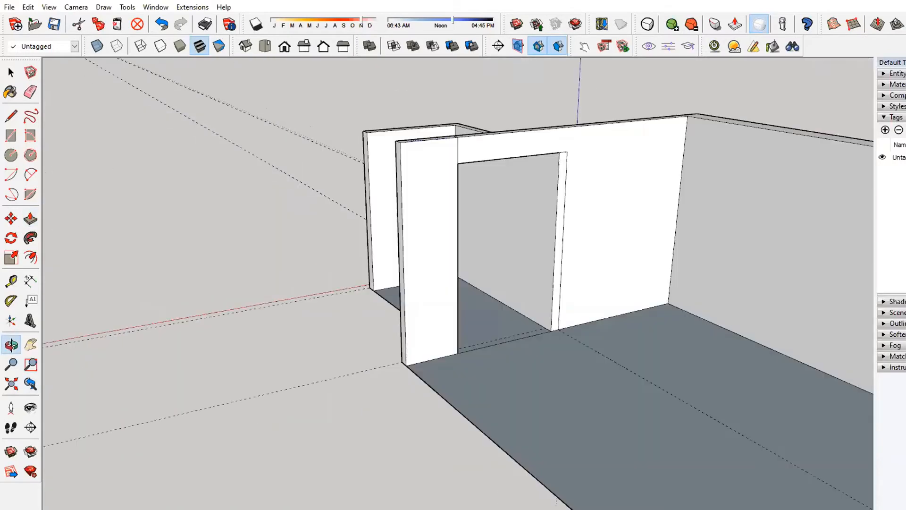
drag(591, 134, 576, 231)
key(p)
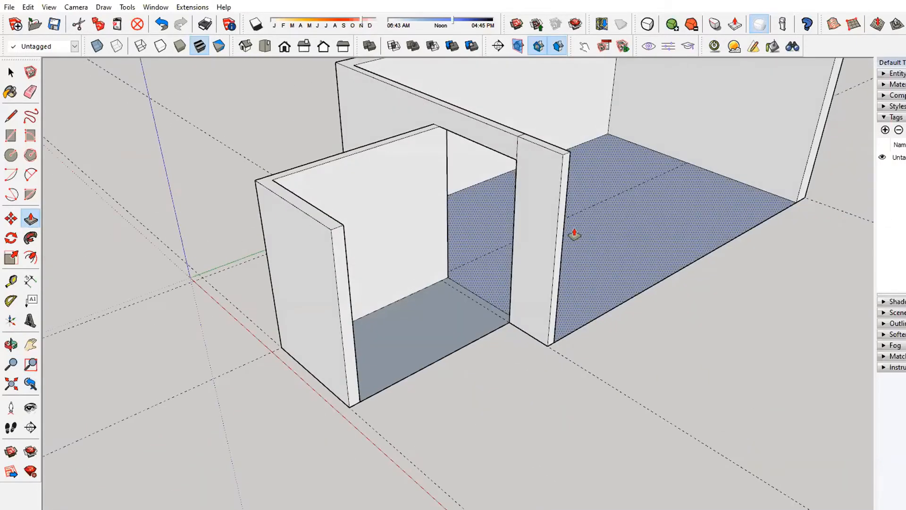
middle_drag(605, 200, 148, 323)
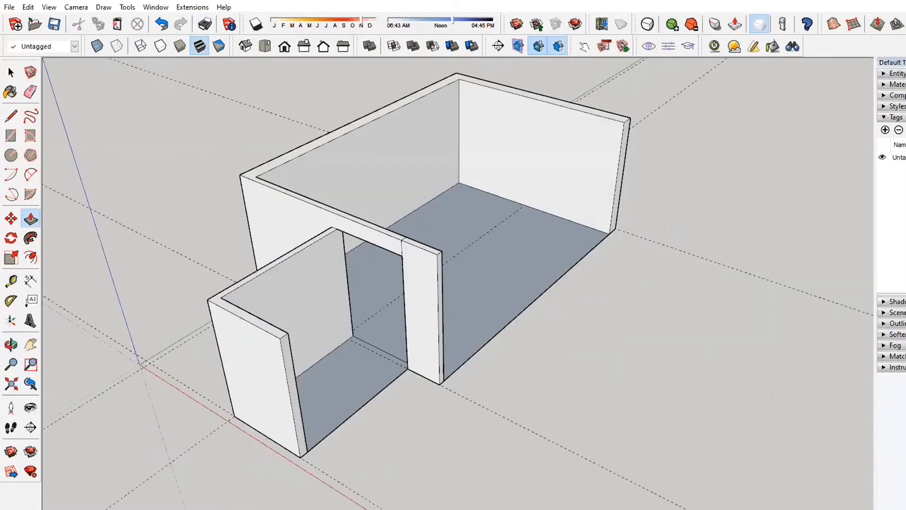
Check the vestibule and bedroom ceiling heights on the reflected ceiling plan in hotel-room-handout-11x17.pdf.
click(499, 509)
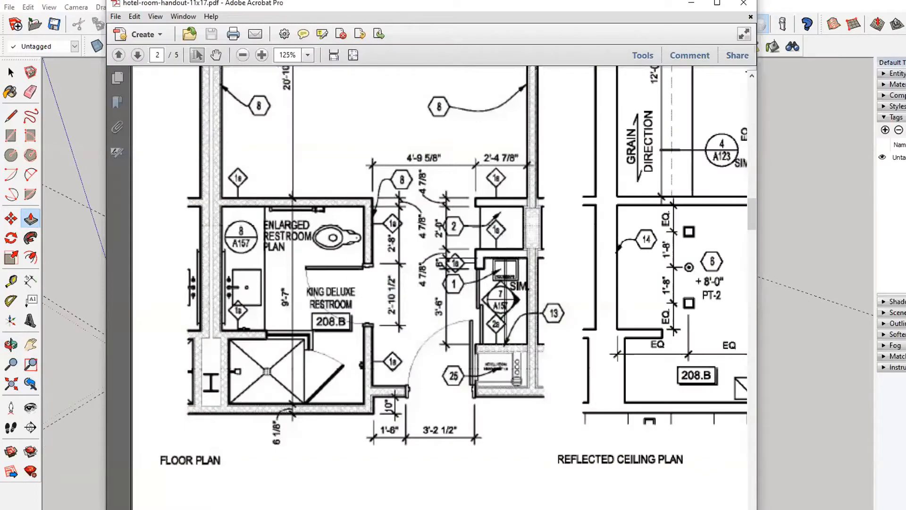
scroll(555, 276, right, 10)
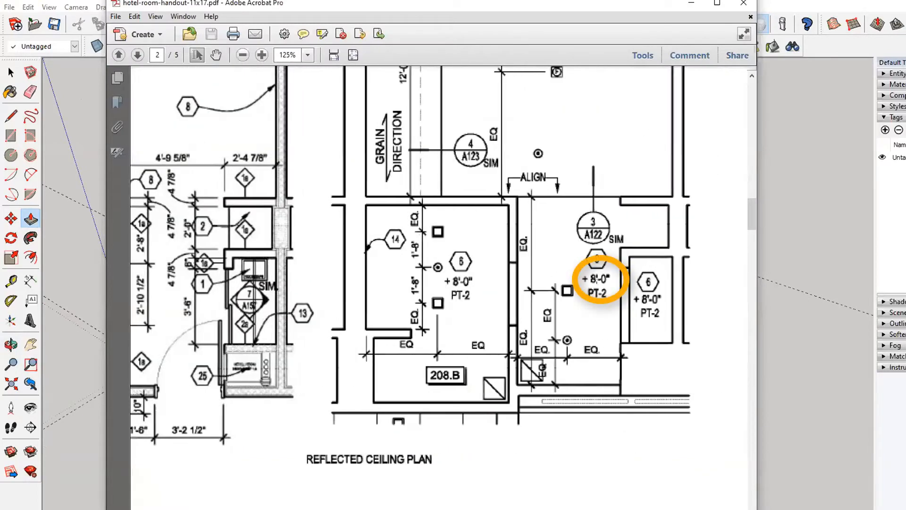
scroll(596, 279, up, 4)
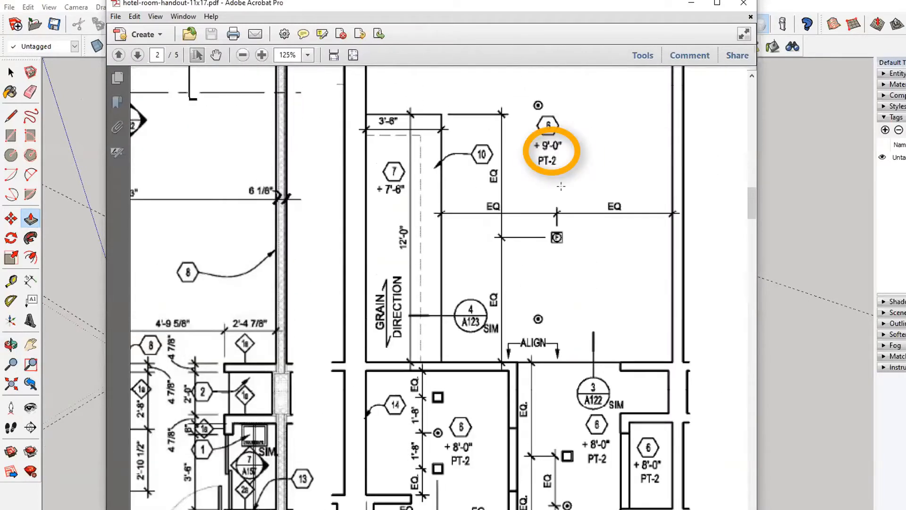
click(692, 4)
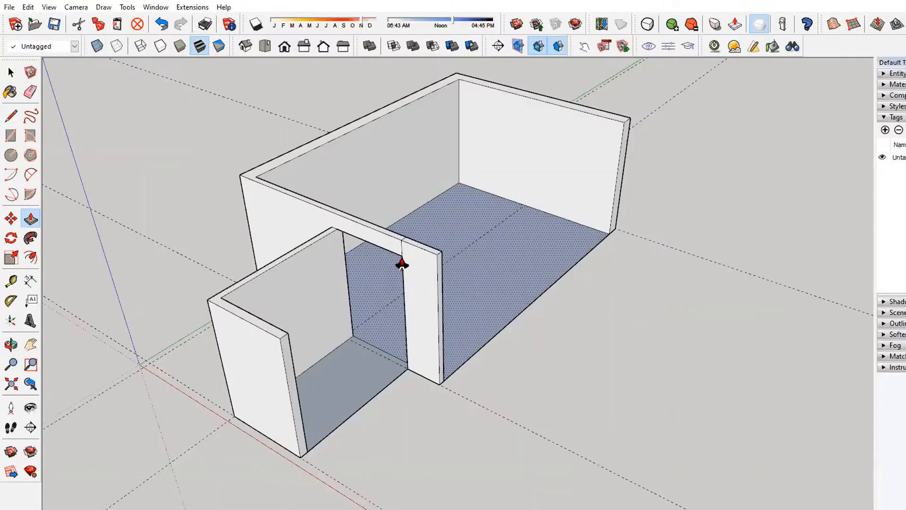
Erase the leftover seam lines where the header meets the wall stub, on both wall faces and along the top.
key(e)
scroll(403, 262, up, 5)
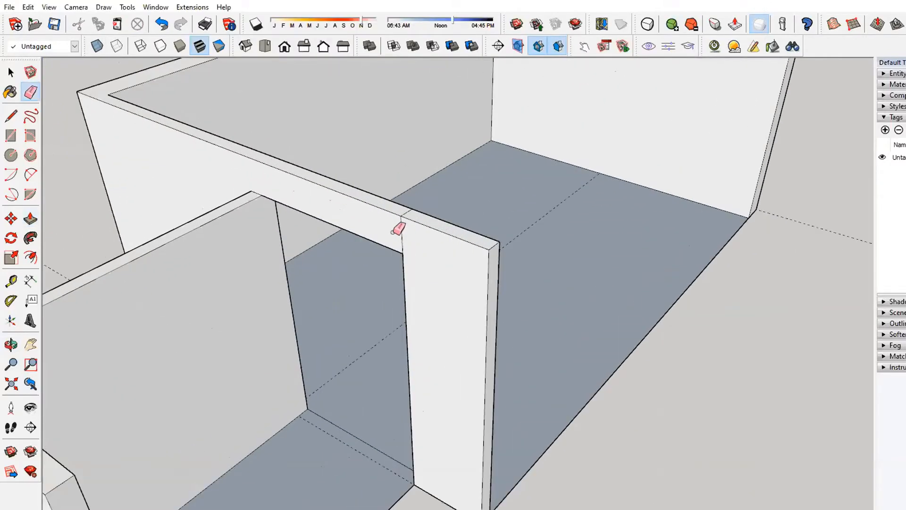
click(402, 226)
mouse_move(405, 226)
middle_down()
mouse_move(399, 208)
mouse_move(388, 240)
middle_up()
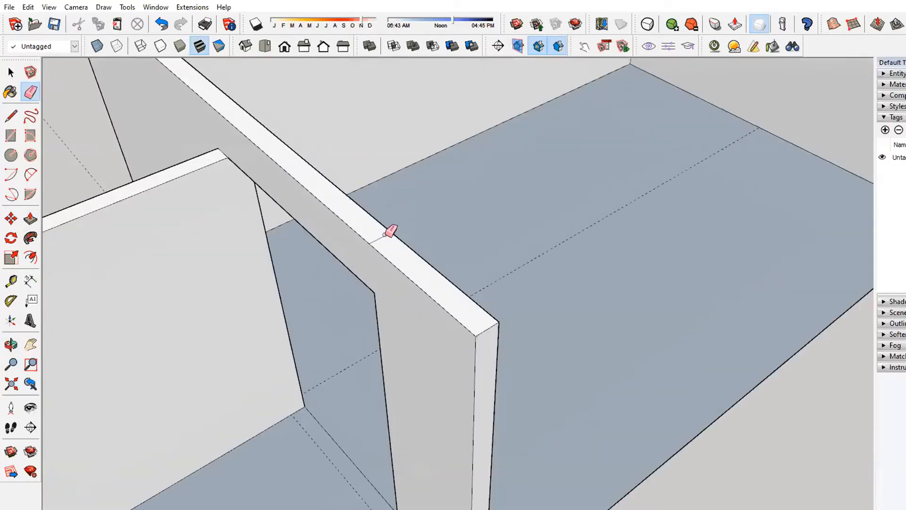
middle_drag(516, 243, 222, 158)
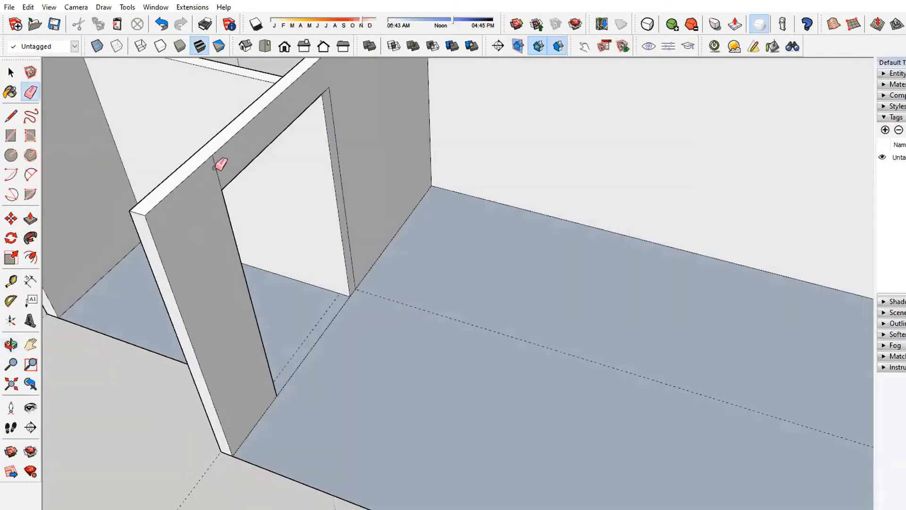
click(330, 89)
Erase the floor line across the opening so the bedroom and vestibule floors merge.
scroll(365, 324, up, 5)
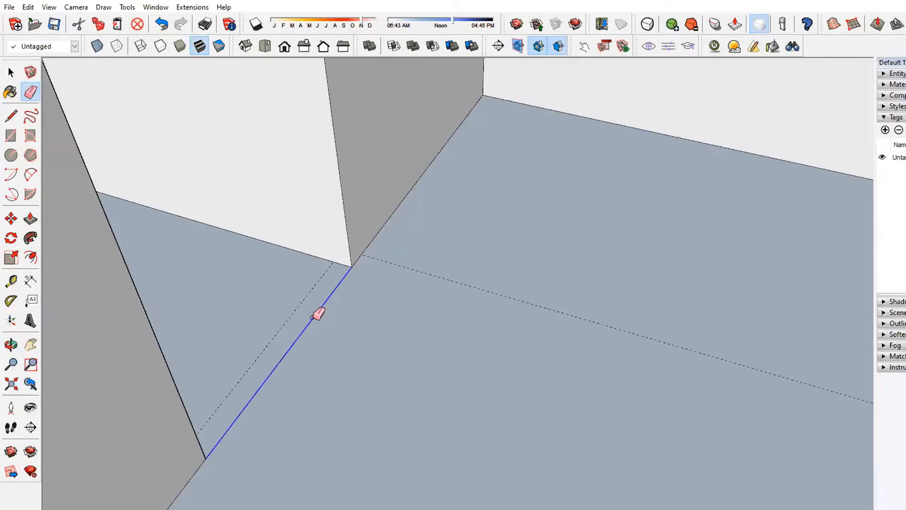
click(318, 313)
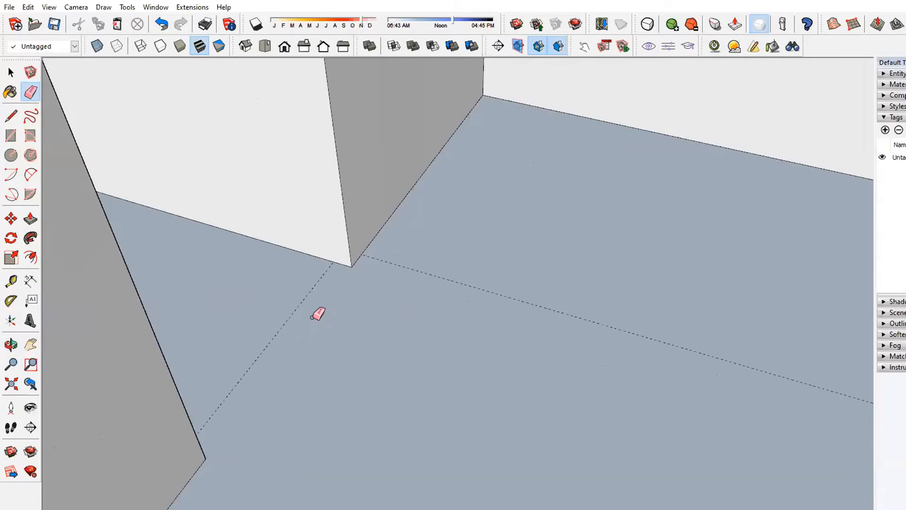
scroll(312, 317, down, 5)
middle_drag(477, 272, 704, 191)
middle_drag(452, 224, 266, 216)
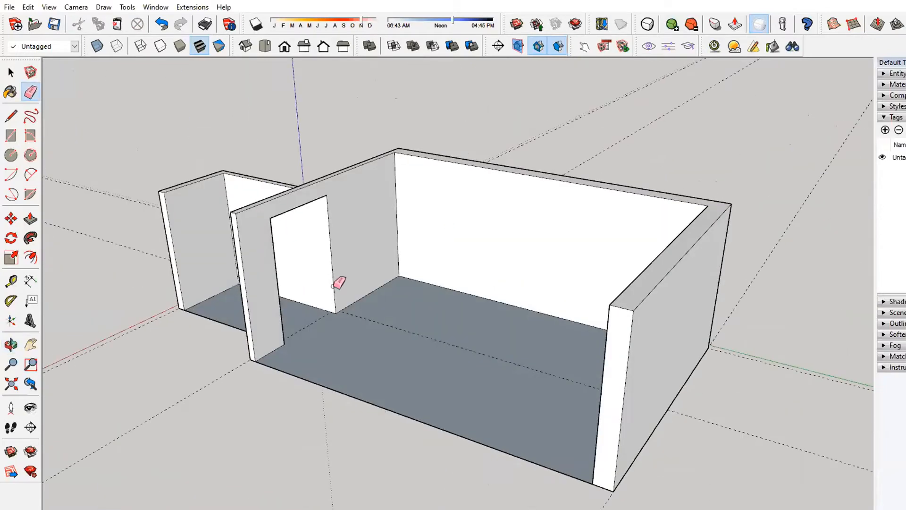
mouse_move(300, 287)
middle_down()
mouse_move(459, 313)
mouse_move(686, 313)
middle_up()
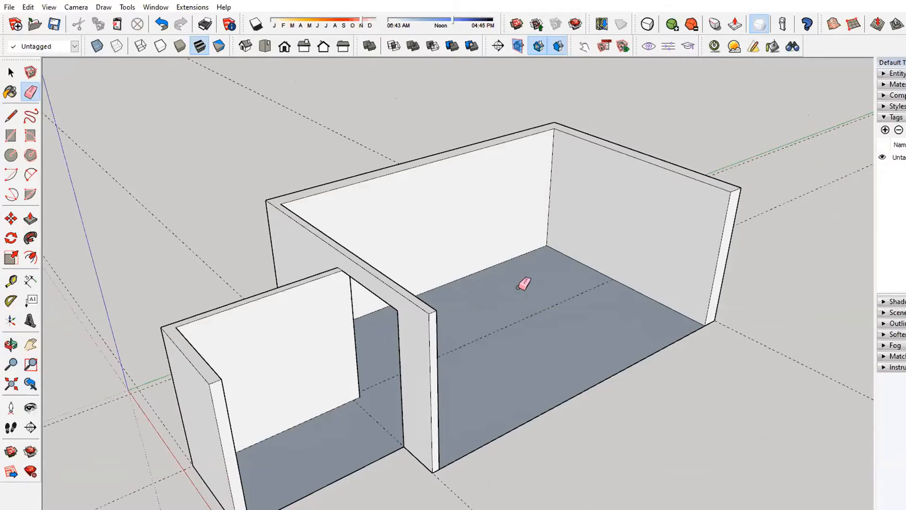
Delete all the guides in the model.
mouse_move(522, 283)
middle_down()
mouse_move(125, 298)
mouse_move(259, 317)
mouse_move(344, 344)
mouse_move(425, 298)
mouse_move(404, 336)
mouse_move(257, 315)
mouse_move(265, 314)
middle_up()
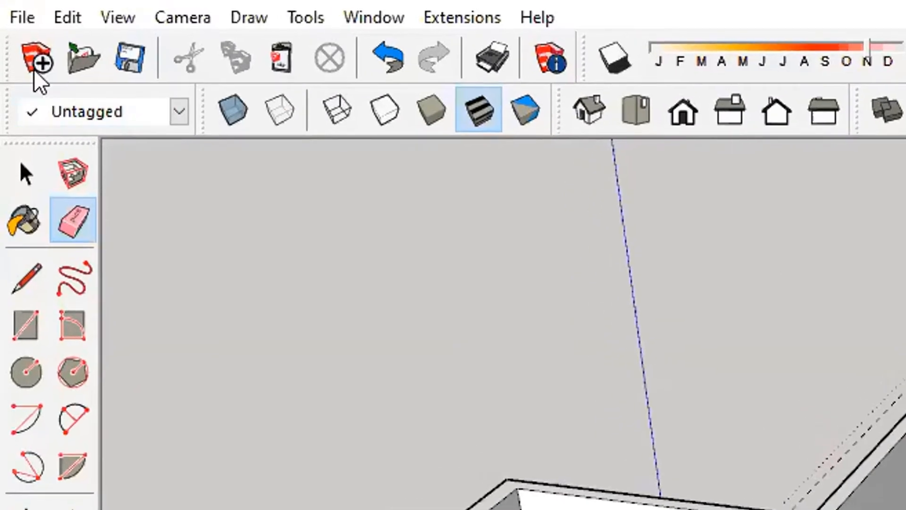
click(67, 17)
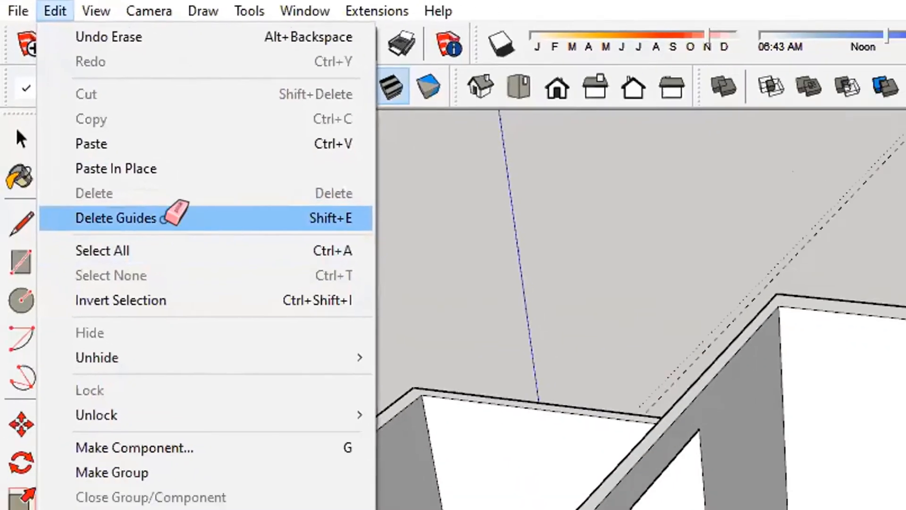
click(202, 274)
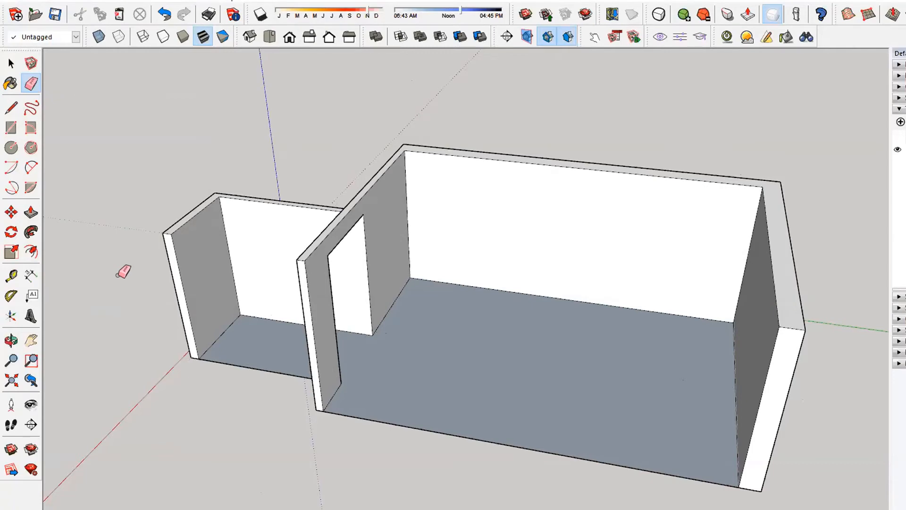
Save the model as hotel-1235 in the SKID folder on the Desktop.
scroll(233, 304, down, 6)
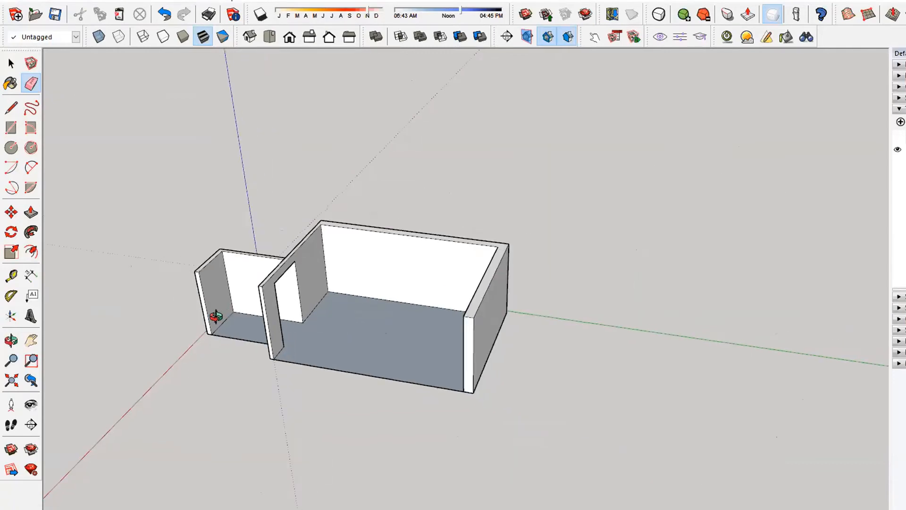
mouse_move(215, 318)
middle_down()
mouse_move(260, 308)
mouse_move(558, 438)
middle_up()
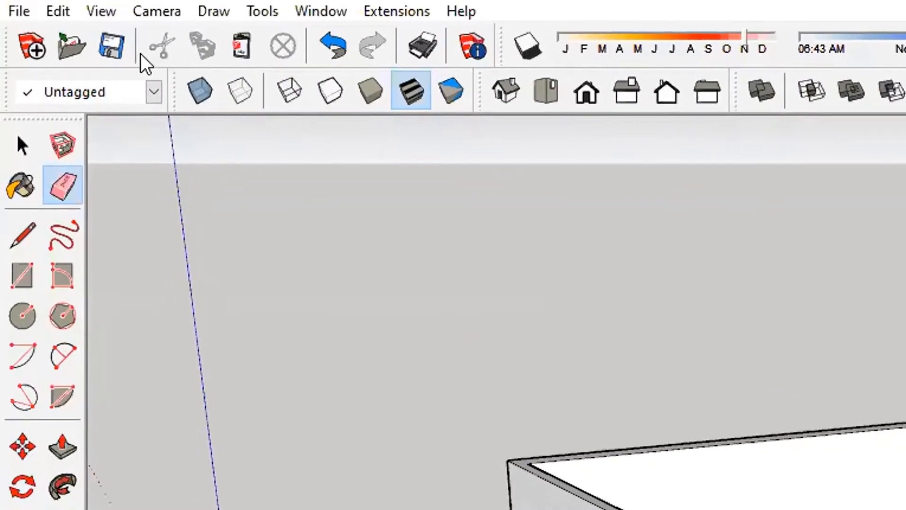
click(24, 14)
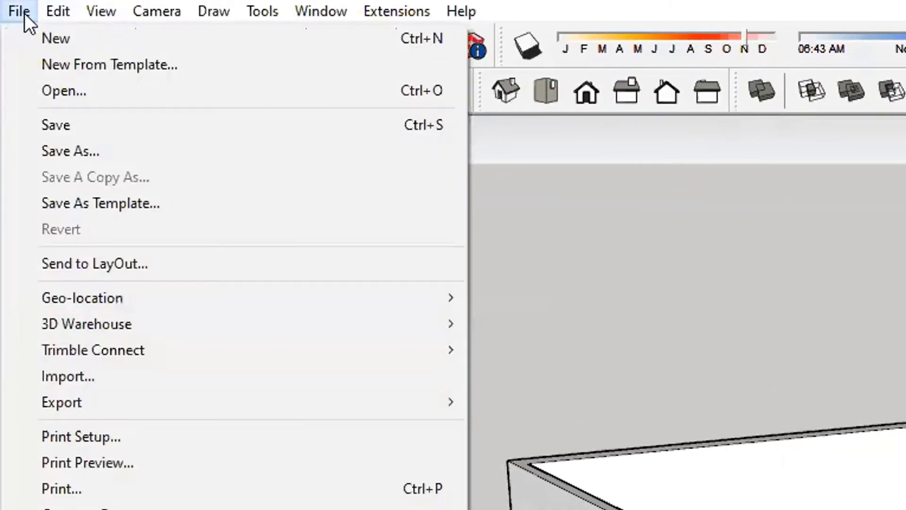
click(122, 150)
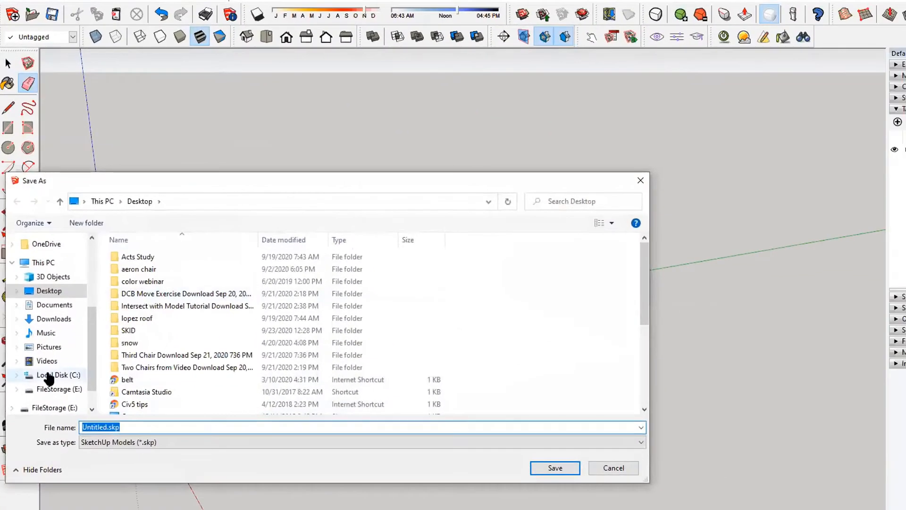
double_click(129, 330)
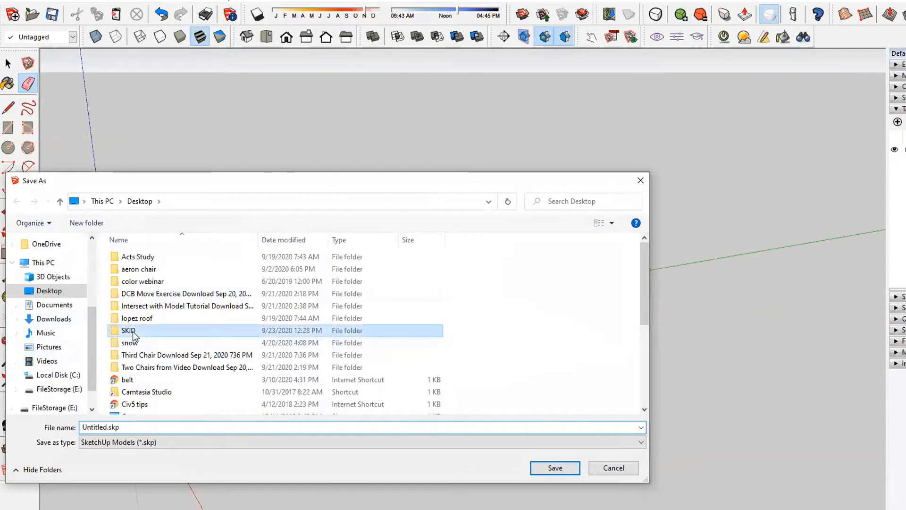
double_click(129, 427)
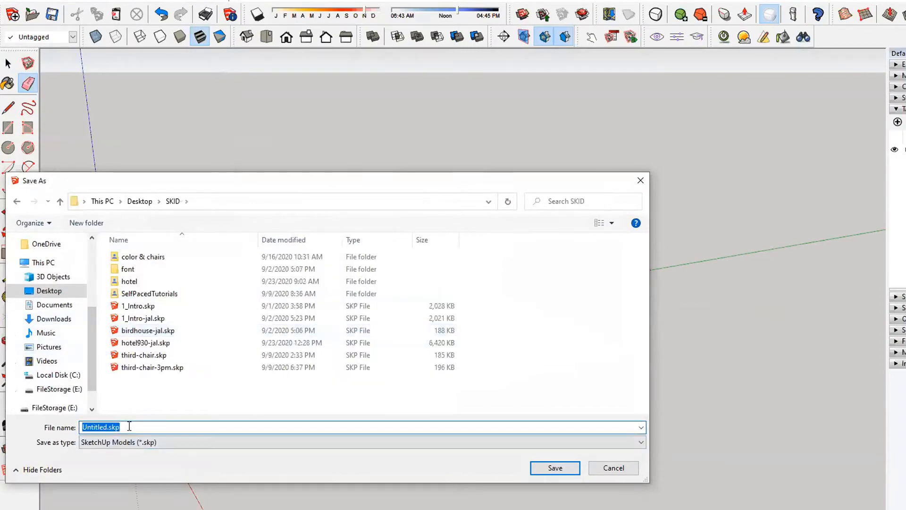
text(hotel)
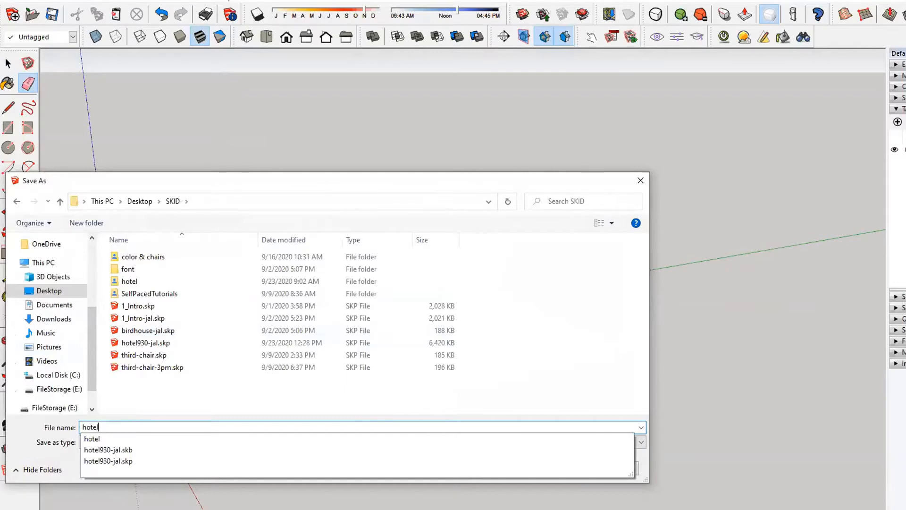
text(-1235)
click(553, 468)
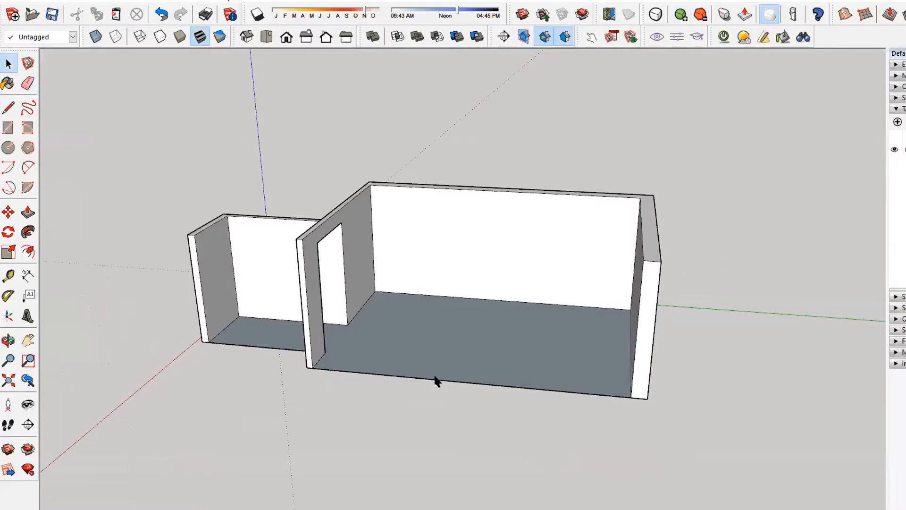
Select only the floor's boundary edges, without its face, and copy them straight up 4".
scroll(430, 351, up, 4)
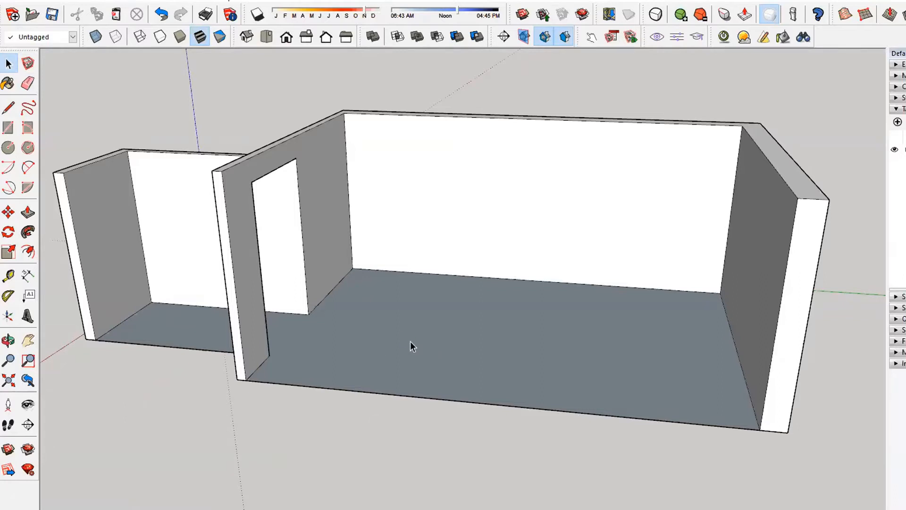
middle_drag(410, 341, 392, 328)
click(392, 329)
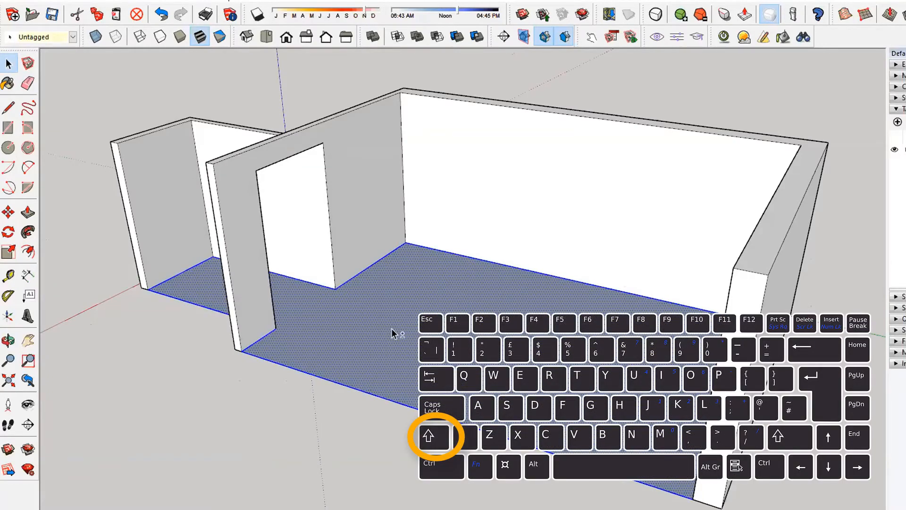
shift+click(391, 333)
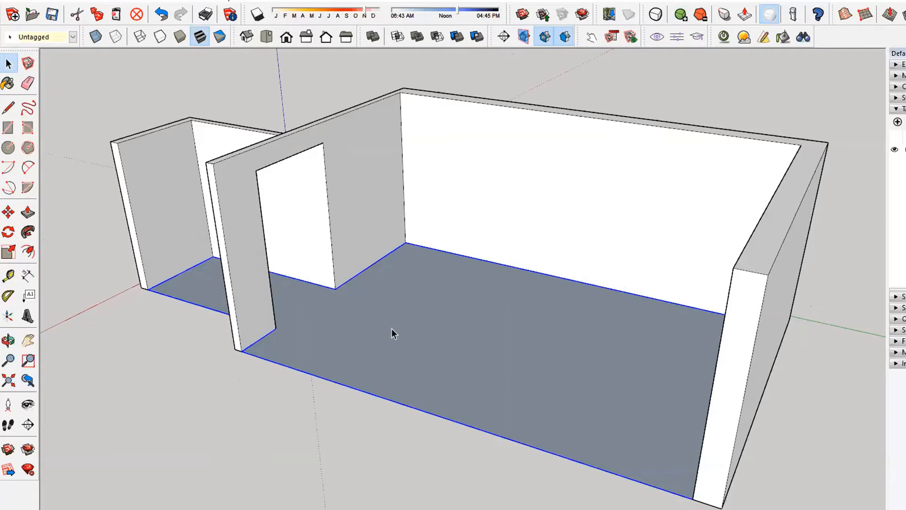
key(m)
key(ctrl)
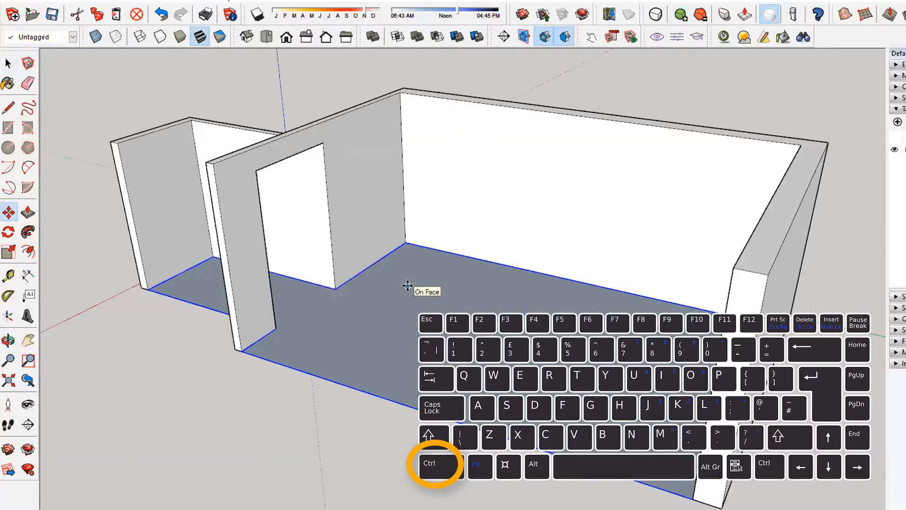
click(410, 230)
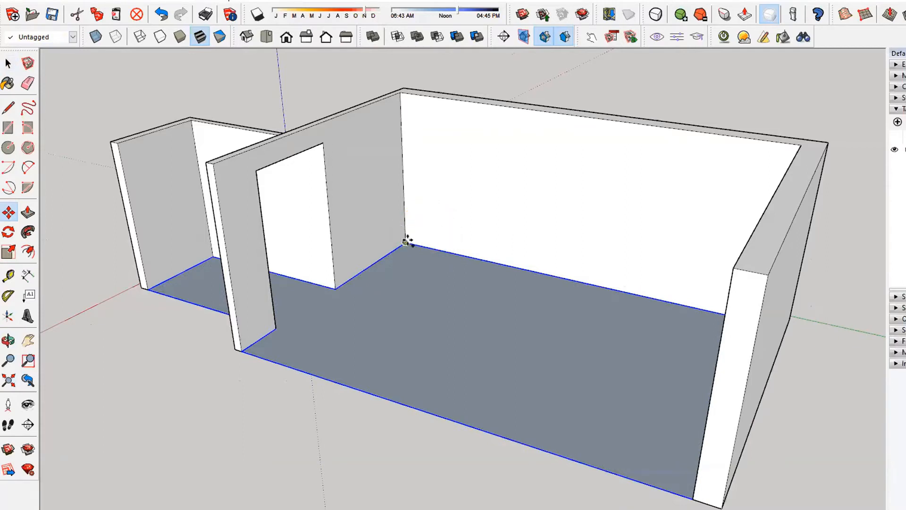
click(405, 242)
text(4)
key(Return)
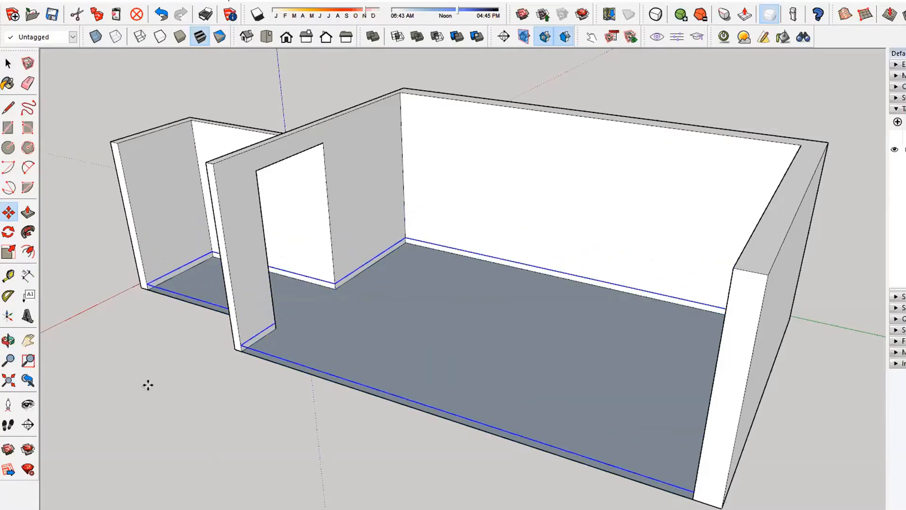
middle_drag(148, 382, 188, 345)
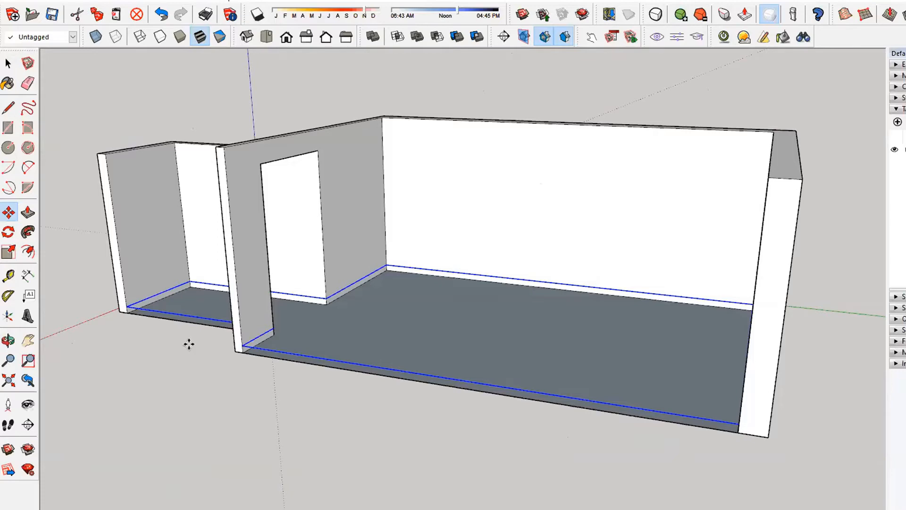
scroll(101, 452, up, 1)
middle_drag(98, 448, 227, 475)
scroll(158, 336, up, 2)
key(space)
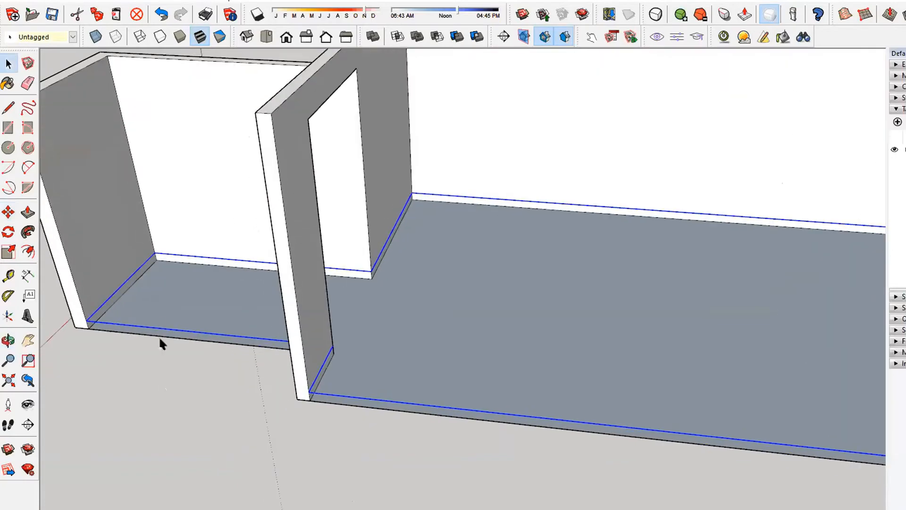
Delete the raised baseboard lines that cross the open sides of the vestibule and the bedroom.
click(159, 329)
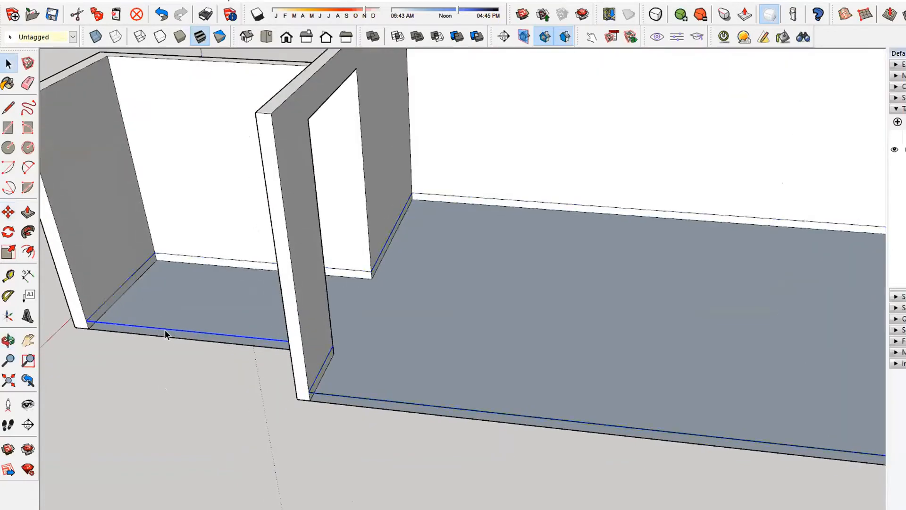
middle_drag(220, 341, 726, 307)
middle_drag(293, 265, 228, 318)
key(space)
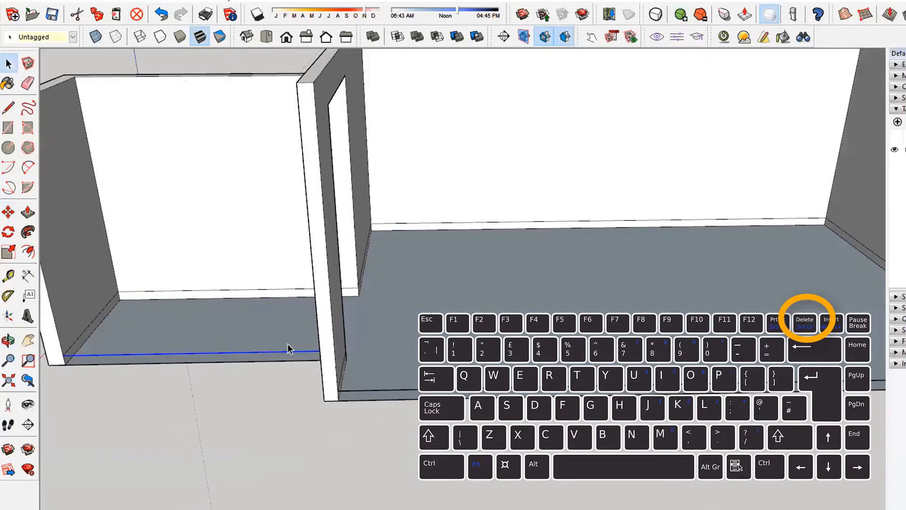
key(Delete)
middle_drag(451, 448, 116, 420)
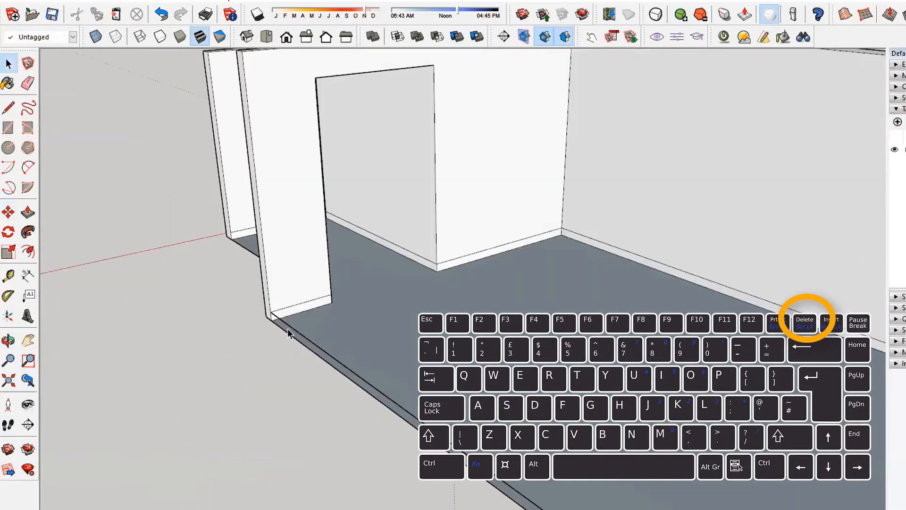
click(293, 329)
key(Delete)
middle_drag(299, 335, 224, 371)
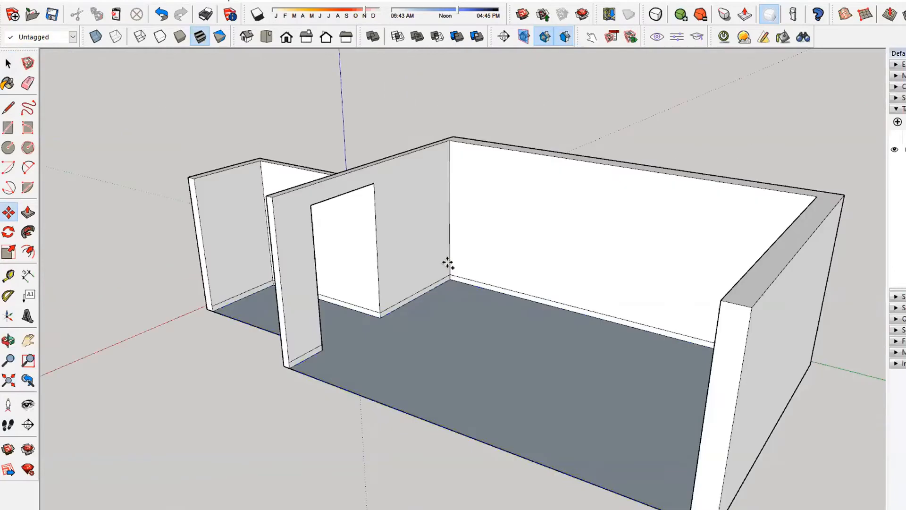
key(space)
scroll(248, 392, down, 3)
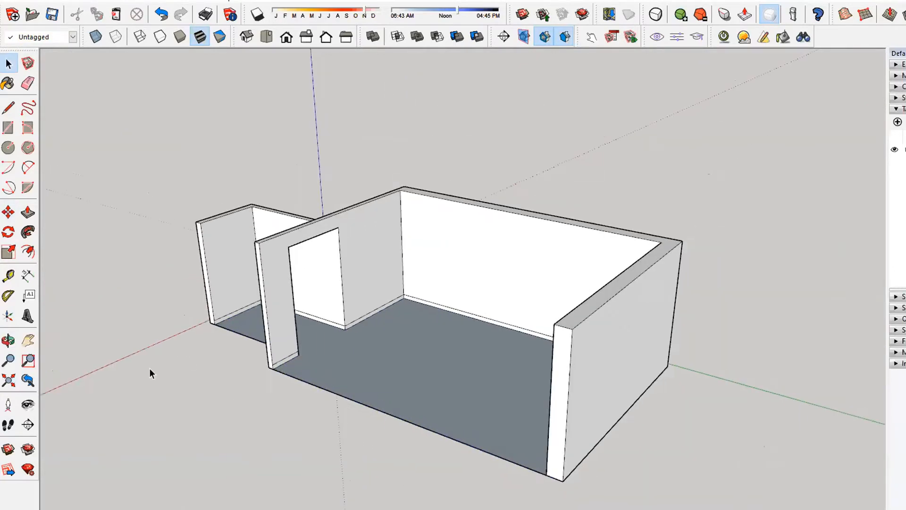
Select the underside of the floor with its boundary edges, plus the bottom faces of the vestibule and bedroom walls.
middle_drag(147, 370, 94, 384)
scroll(182, 419, up, 2)
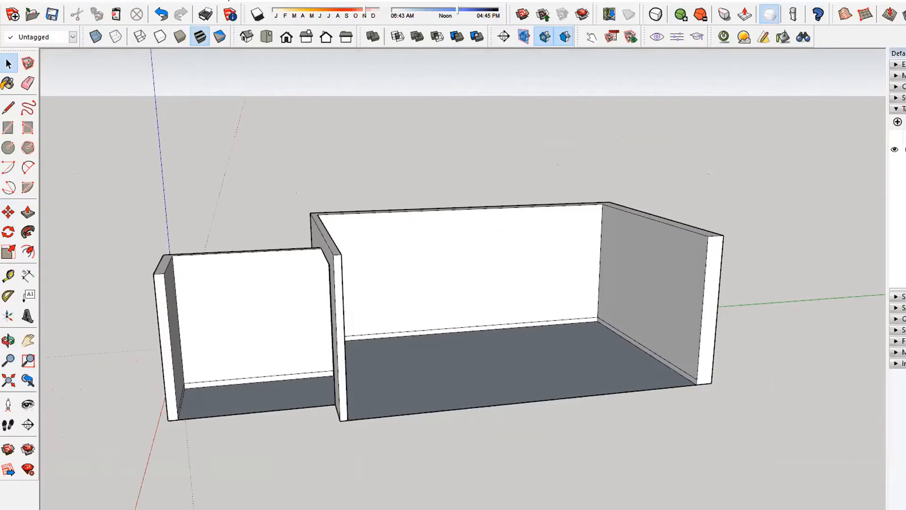
middle_drag(309, 465, 449, 216)
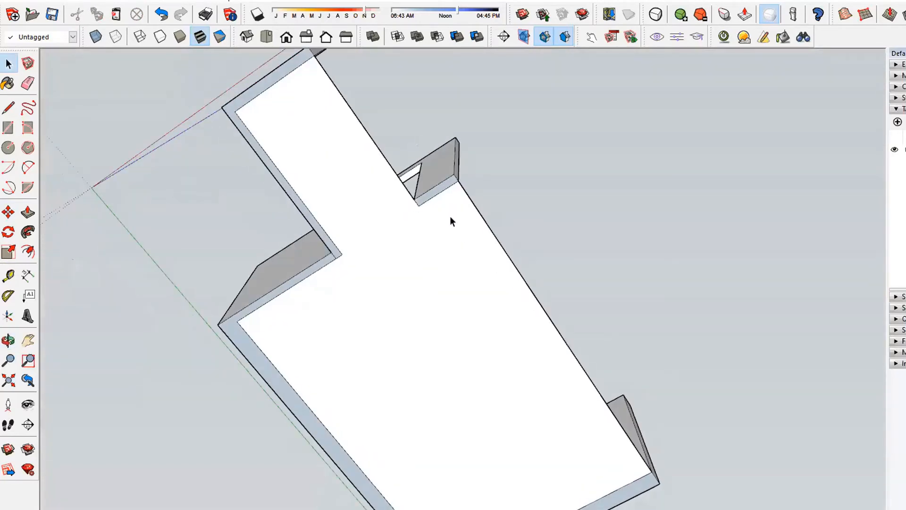
scroll(449, 216, down, 2)
double_click(409, 307)
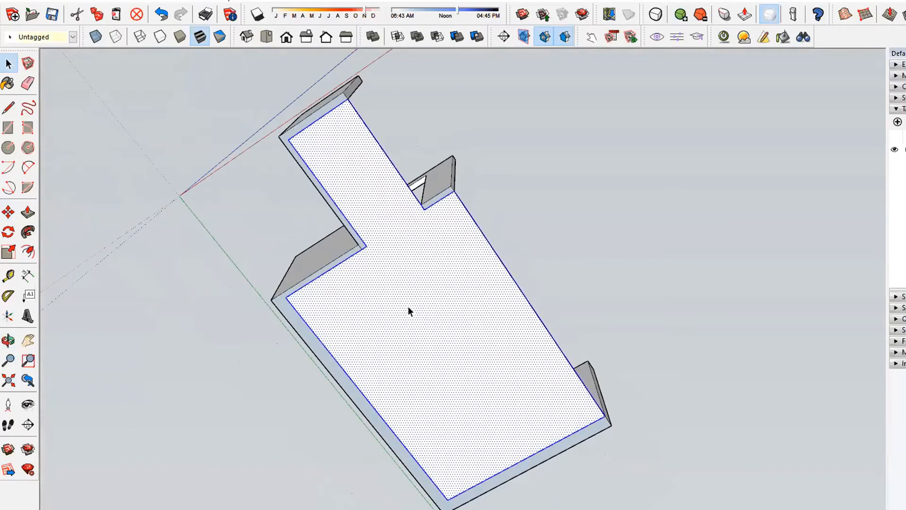
scroll(278, 156, up, 5)
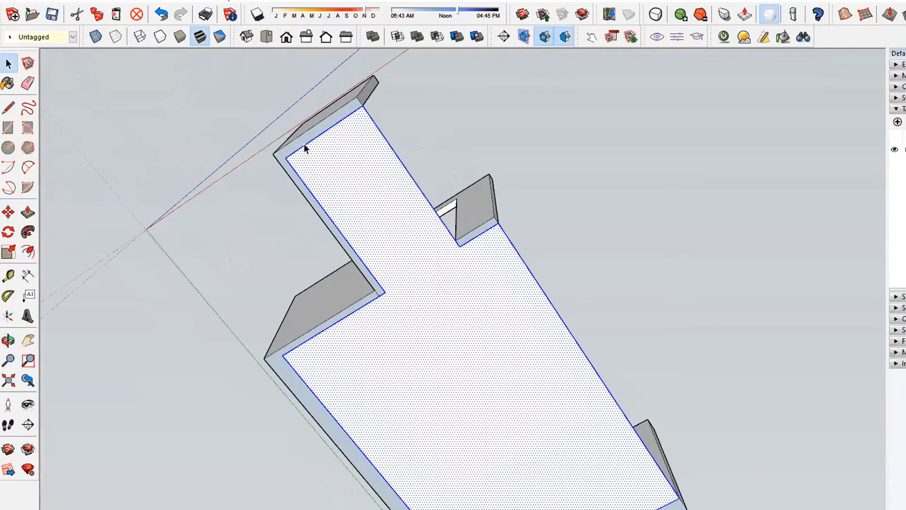
ctrl+click(278, 157)
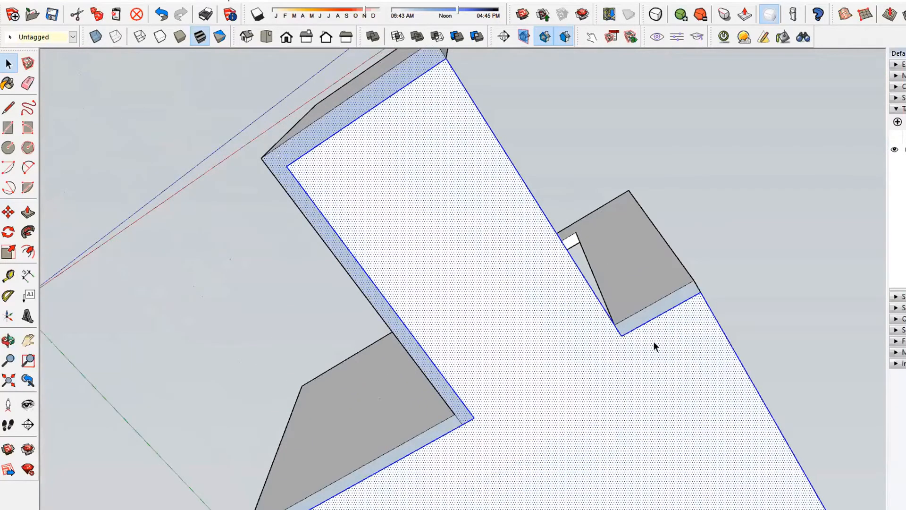
scroll(659, 335, up, 2)
ctrl+click(663, 301)
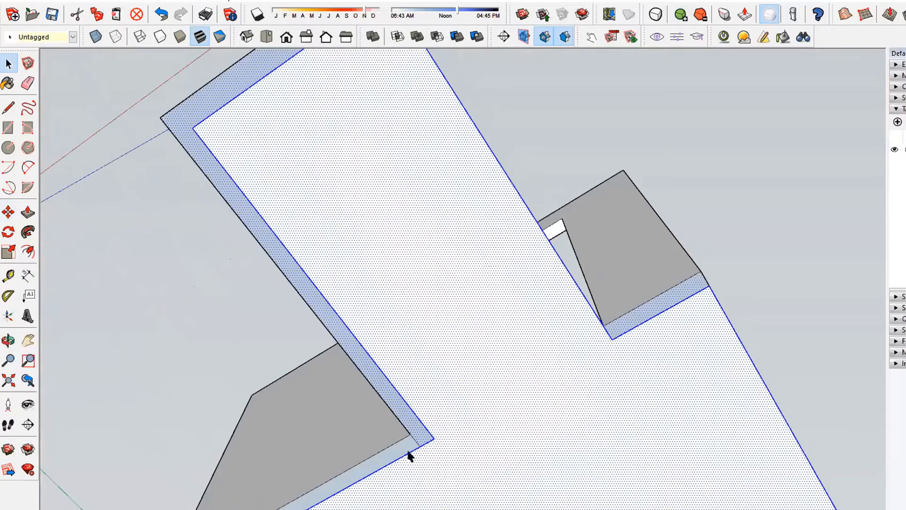
scroll(461, 366, down, 5)
scroll(427, 451, up, 4)
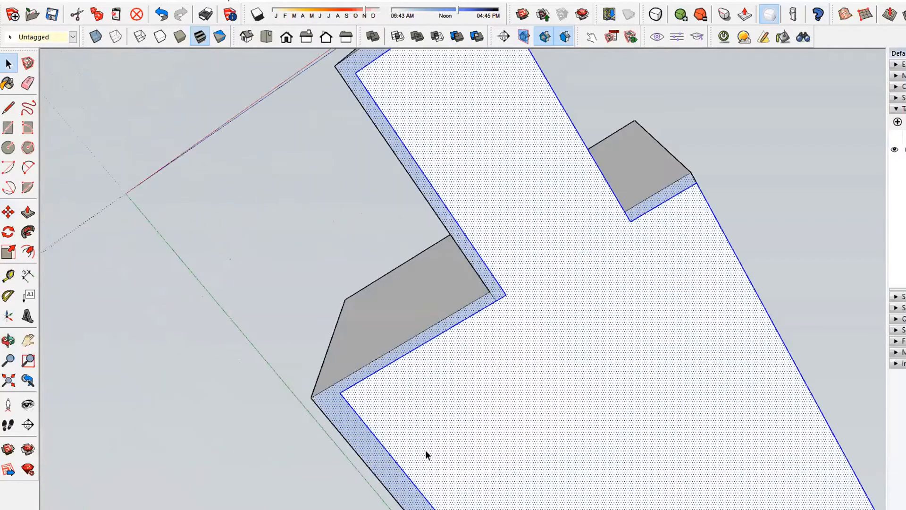
scroll(315, 257, down, 4)
scroll(398, 369, up, 3)
scroll(398, 368, down, 5)
scroll(388, 155, up, 3)
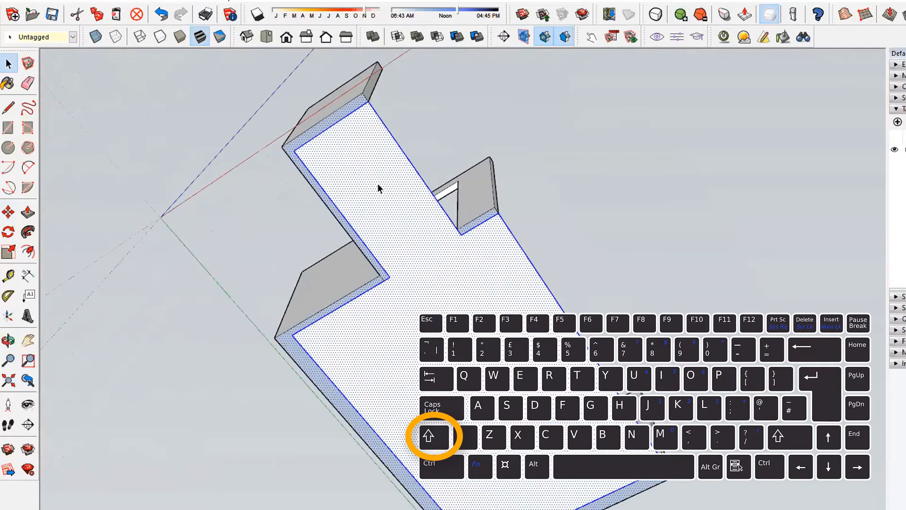
Add the bottom faces of all the walls back to the selected floor underside.
scroll(308, 142, up, 3)
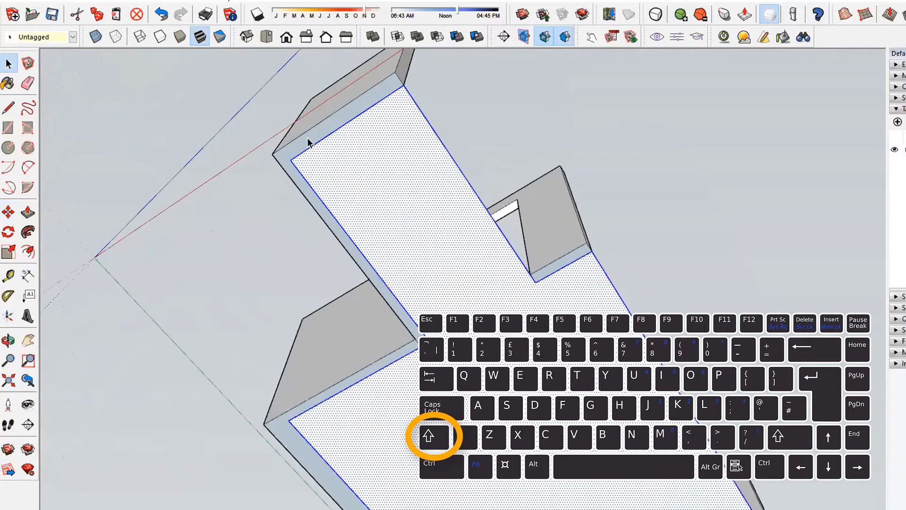
shift+click(307, 139)
shift+click(355, 377)
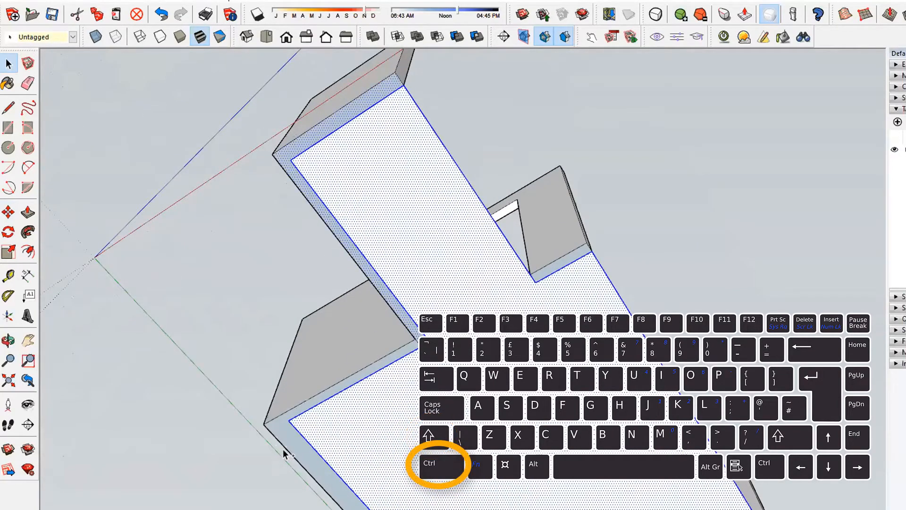
ctrl+click(294, 441)
scroll(567, 273, down, 1)
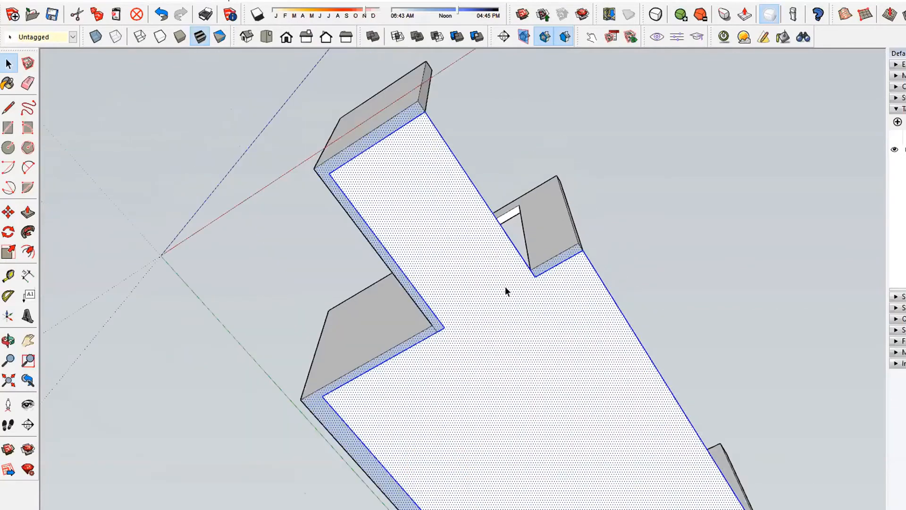
scroll(410, 236, down, 2)
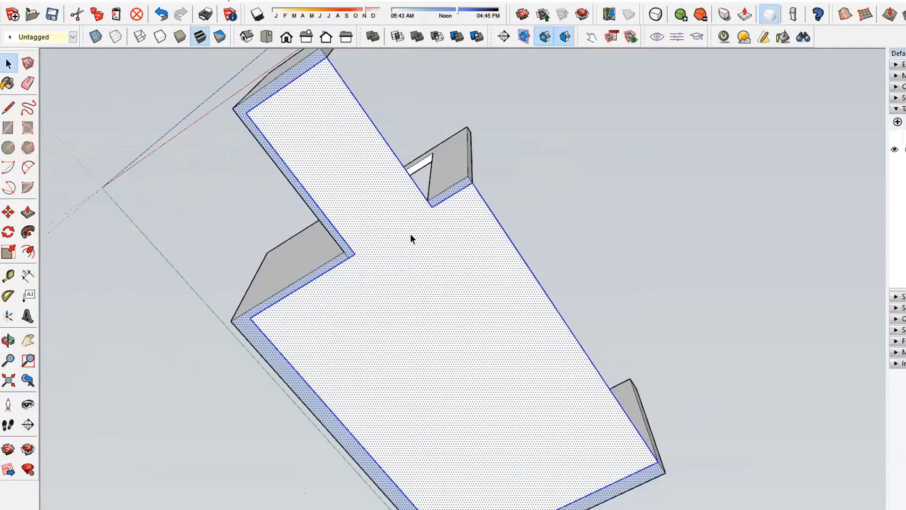
Make a component named floor from the selected floor underside and wall bottom faces.
right_click(413, 231)
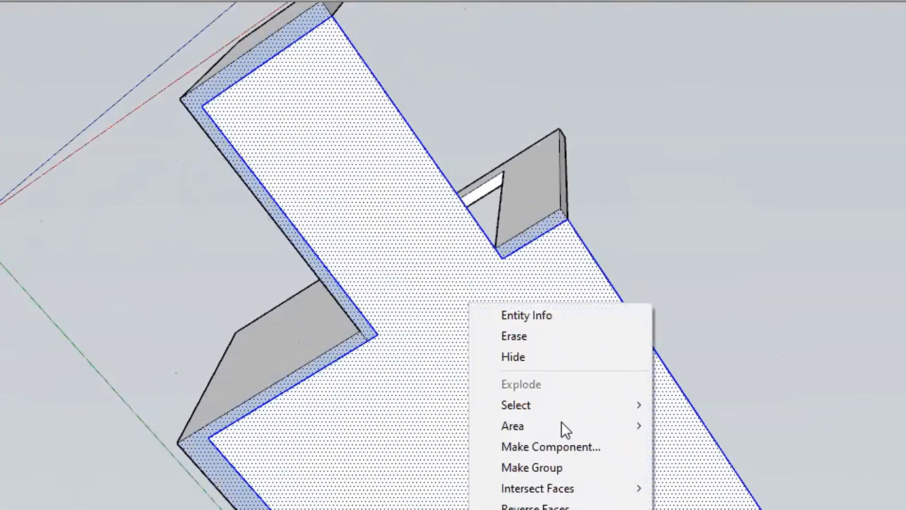
click(586, 445)
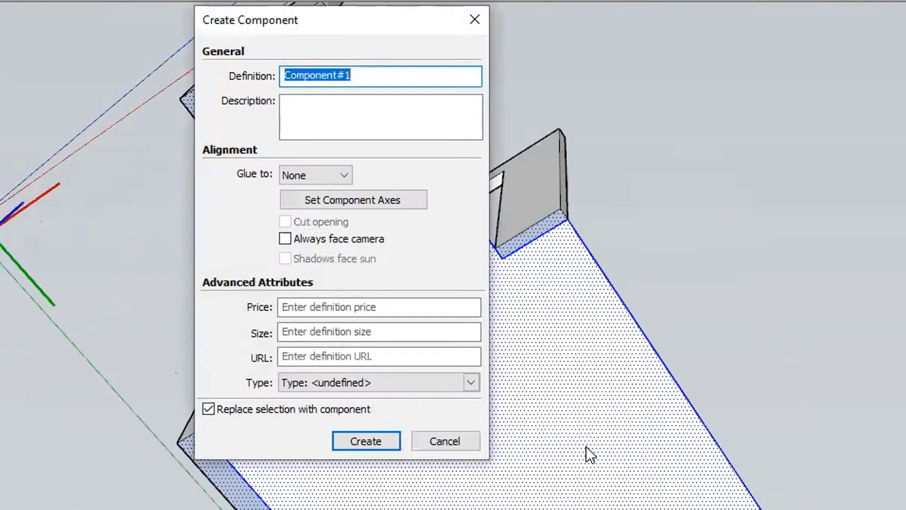
text(fl)
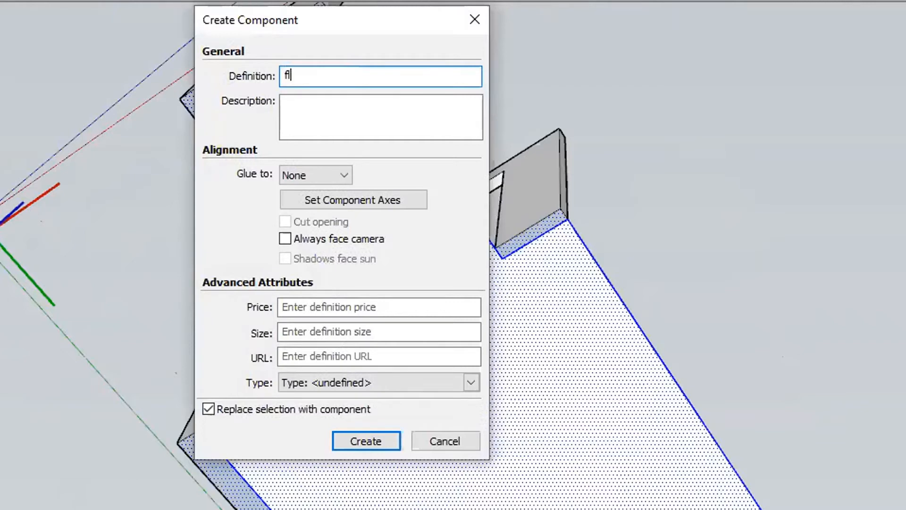
text(oor)
click(360, 440)
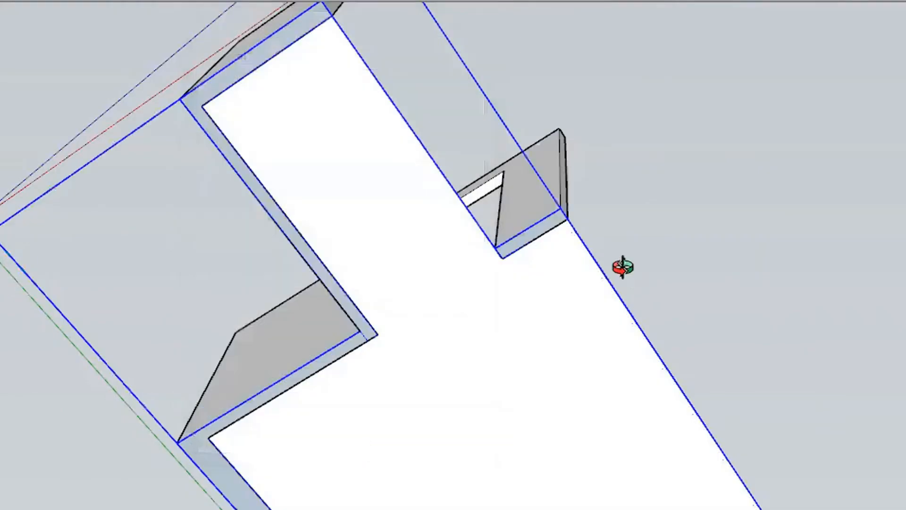
Select all the connected wall and baseboard geometry, leaving out the floor component.
middle_drag(623, 267, 572, 509)
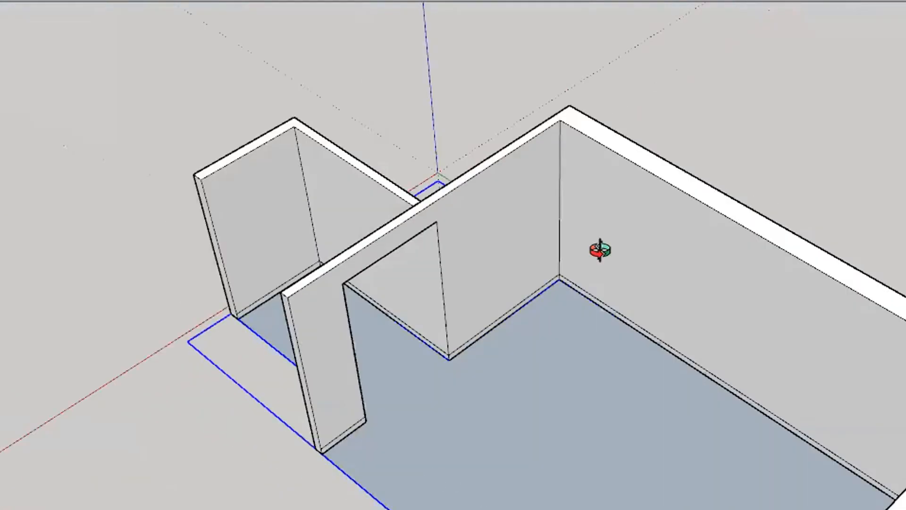
middle_drag(599, 249, 462, 468)
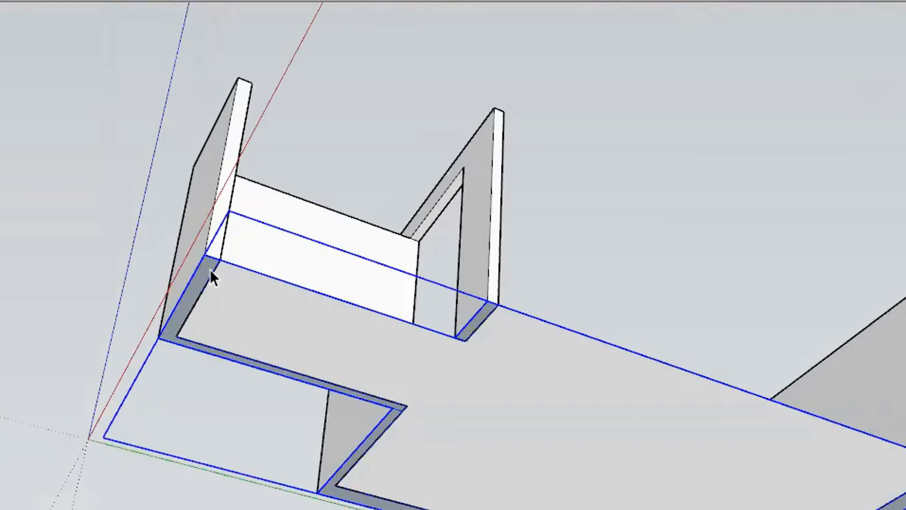
scroll(211, 269, up, 3)
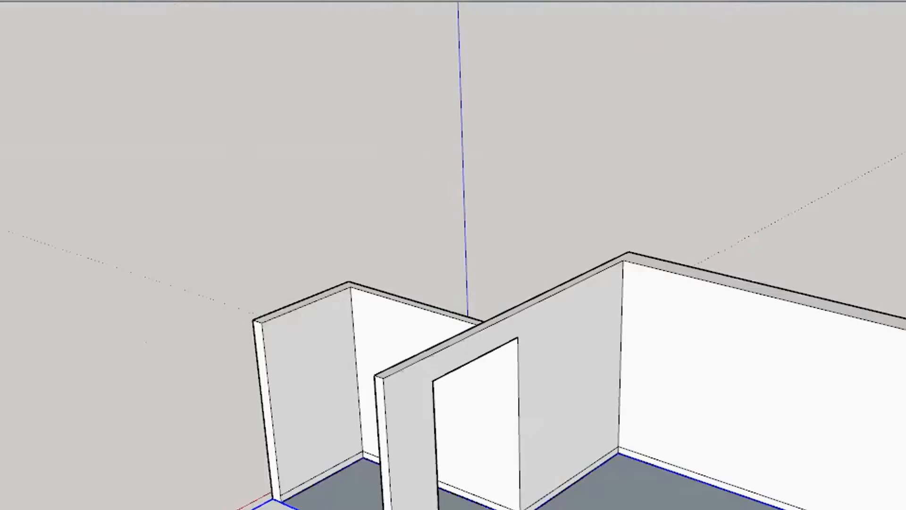
triple_click(582, 352)
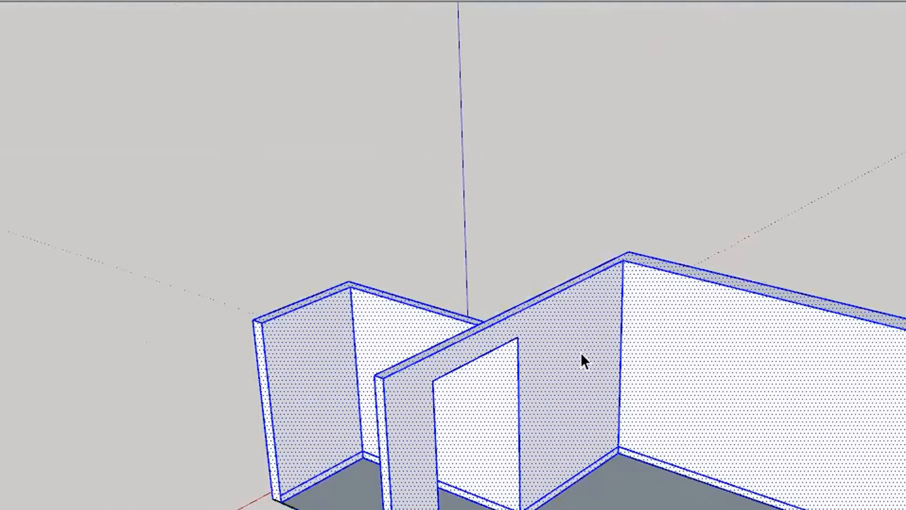
scroll(579, 354, down, 3)
mouse_move(579, 360)
middle_down()
mouse_move(865, 296)
mouse_move(488, 138)
mouse_move(652, 264)
mouse_move(689, 214)
mouse_move(684, 184)
mouse_move(517, 277)
mouse_move(589, 398)
middle_up()
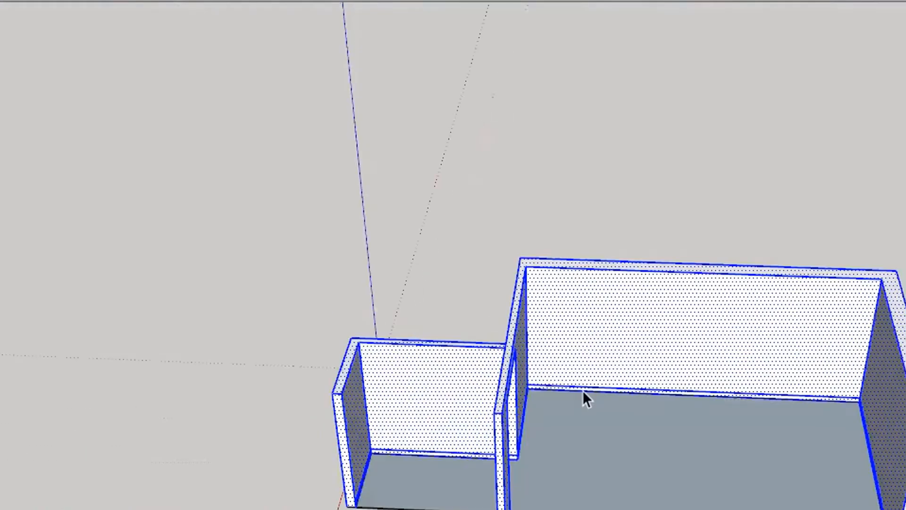
middle_drag(592, 477, 601, 347)
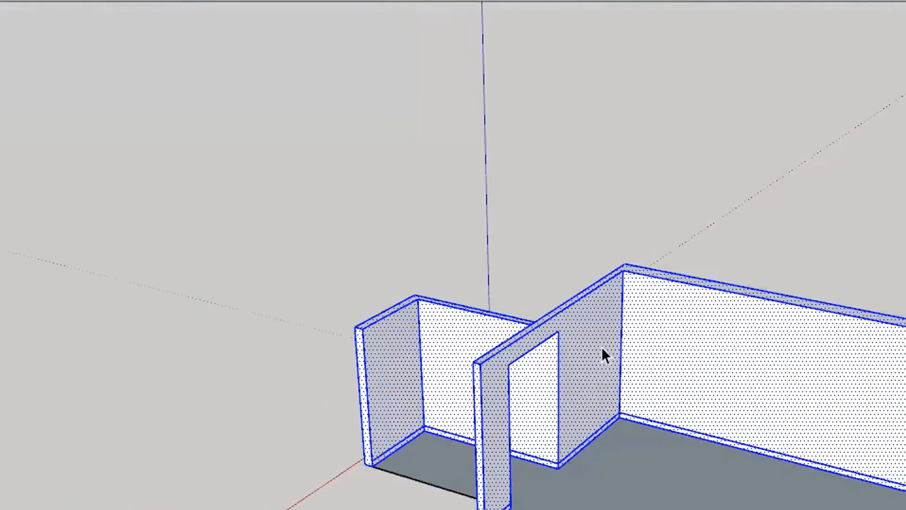
Make a component named walls from the selected wall geometry and clear the selection.
right_click(601, 347)
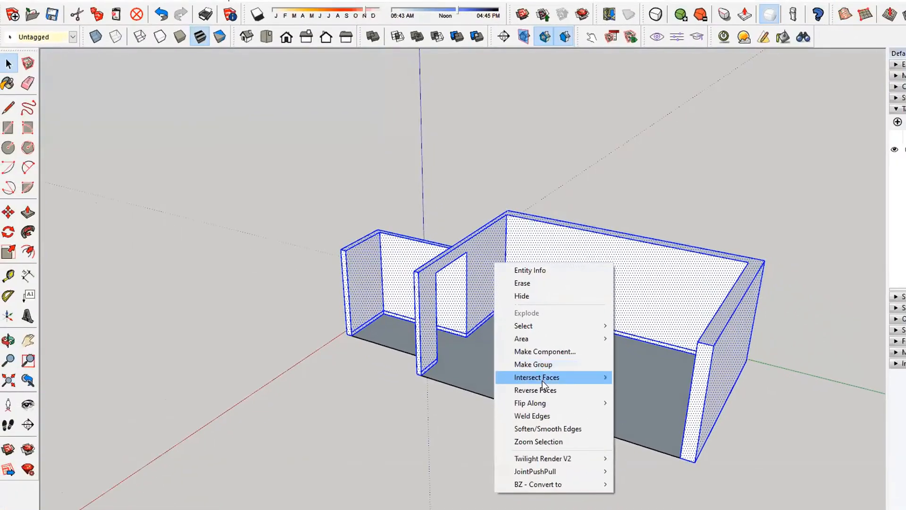
click(548, 353)
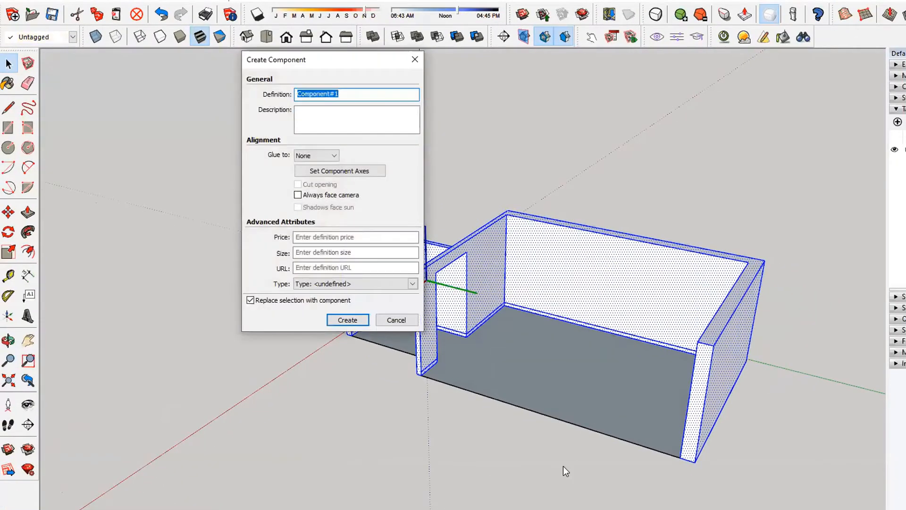
text(walls)
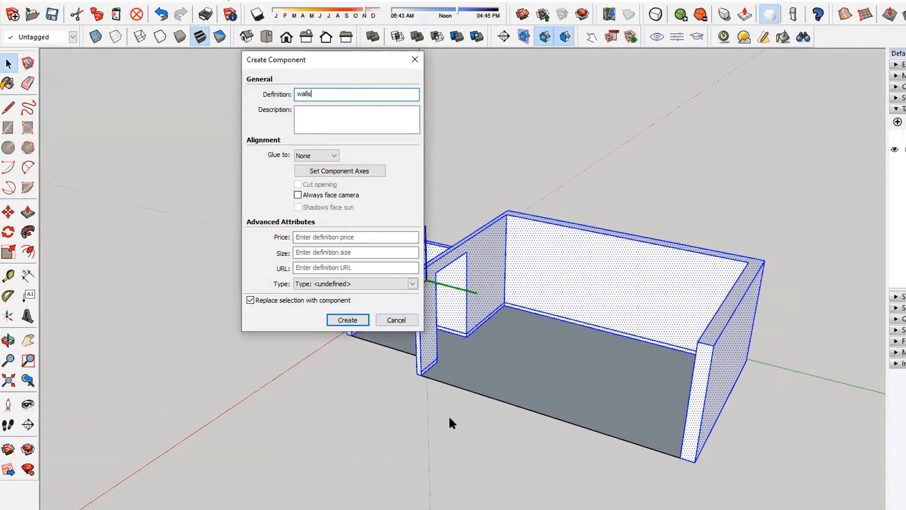
click(348, 320)
middle_drag(347, 321, 565, 310)
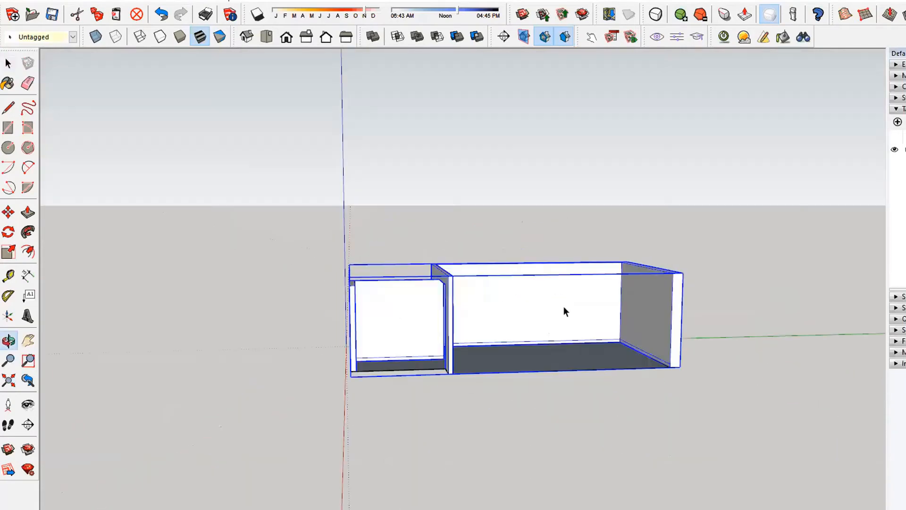
click(527, 442)
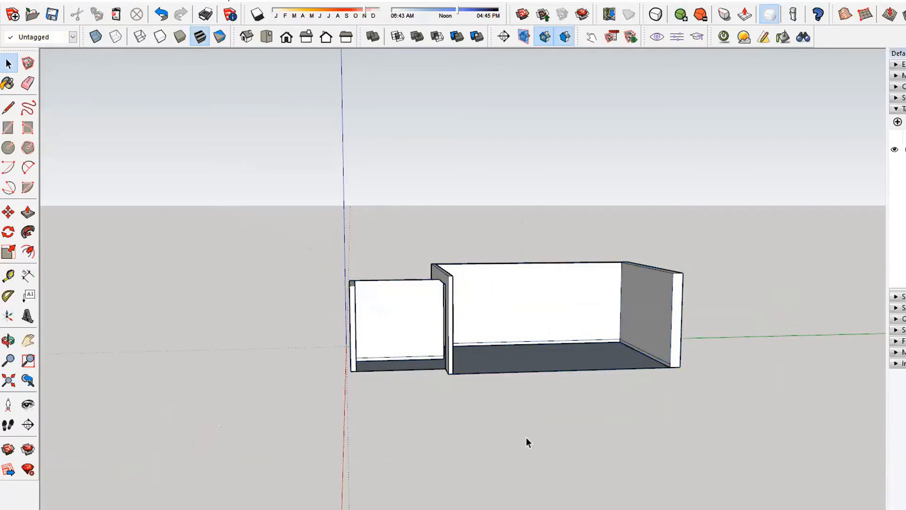
Draw ceiling rectangles between the inner top wall corners over the bedroom and the smaller adjoining room.
middle_drag(526, 438, 506, 279)
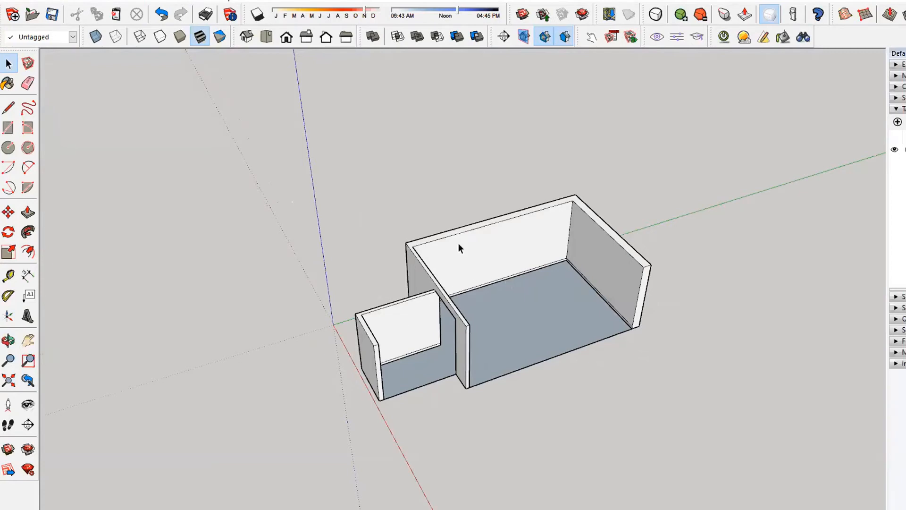
key(r)
middle_drag(364, 300, 439, 283)
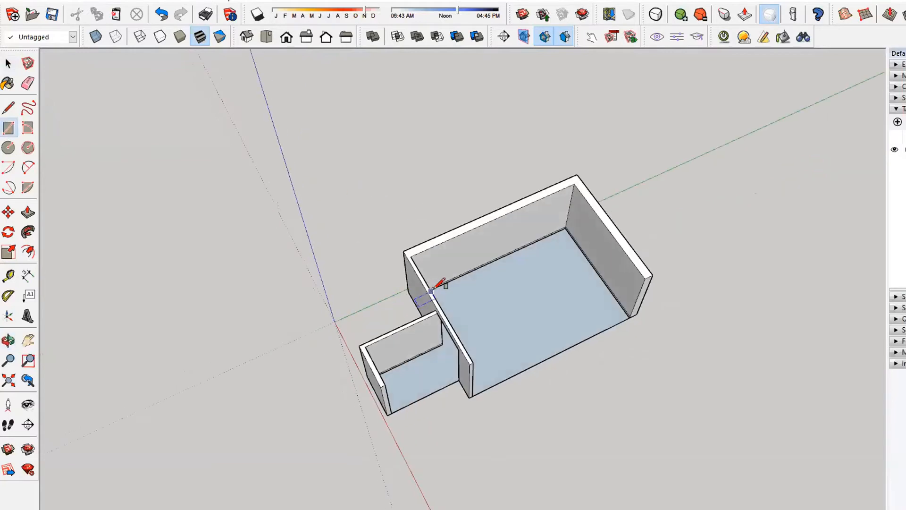
scroll(439, 283, up, 3)
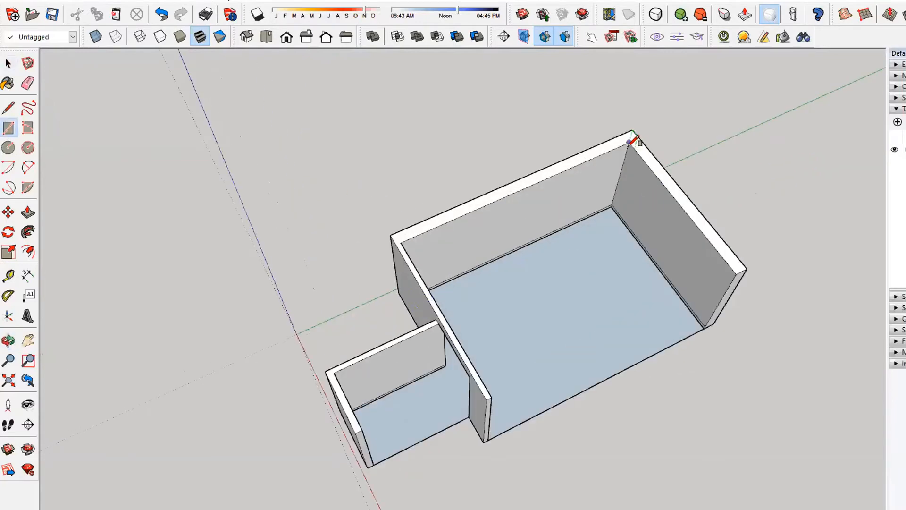
click(630, 142)
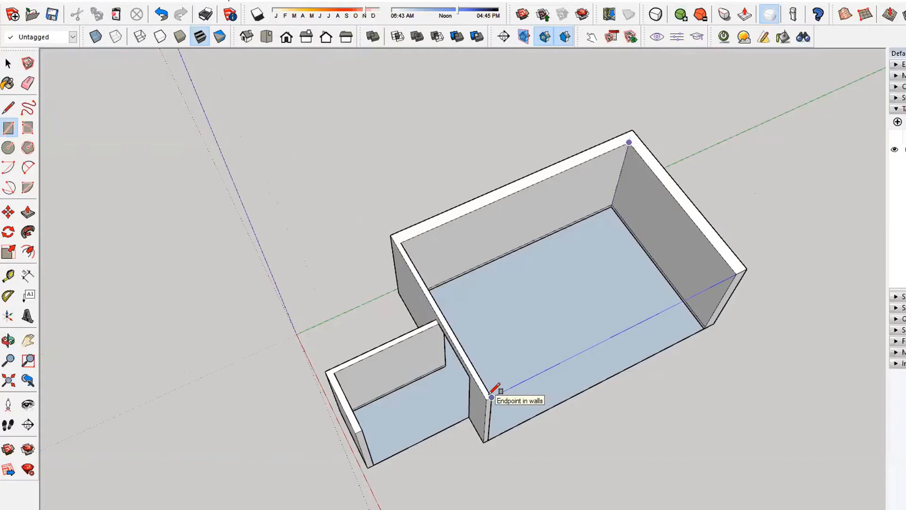
click(492, 397)
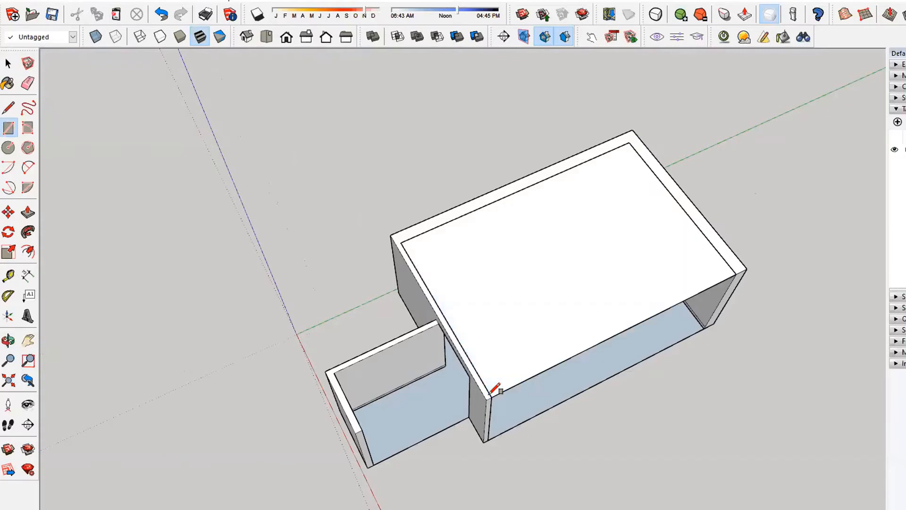
click(440, 322)
click(362, 429)
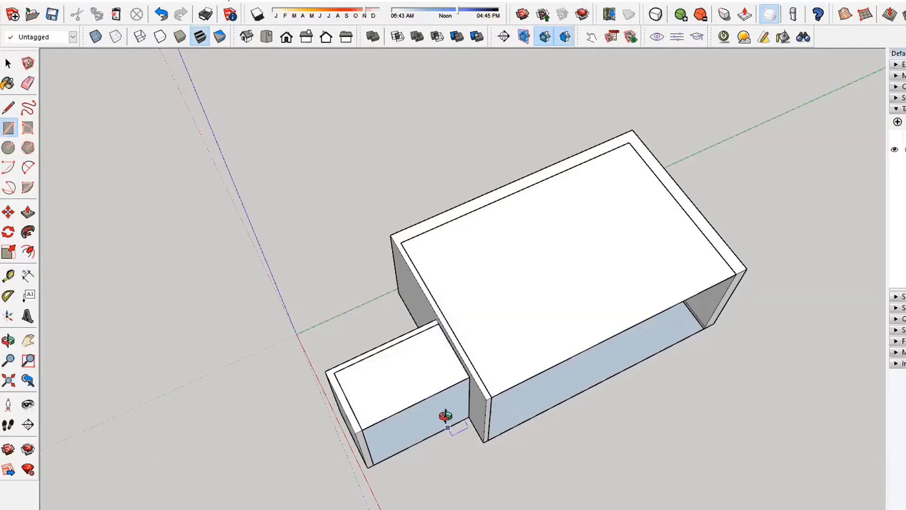
Reverse the bedroom ceiling face so its front side faces into the room.
middle_drag(445, 415, 587, 333)
key(space)
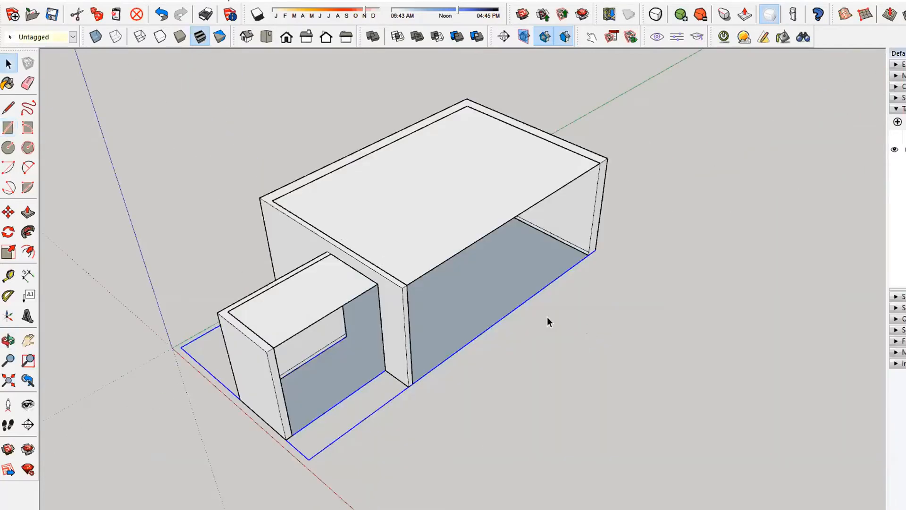
middle_drag(521, 335, 318, 95)
scroll(457, 309, up, 8)
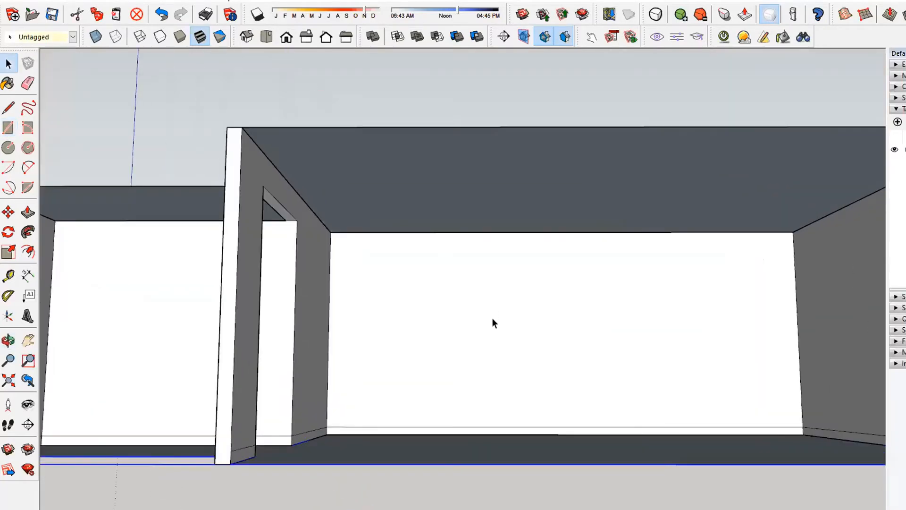
scroll(483, 294, down, 4)
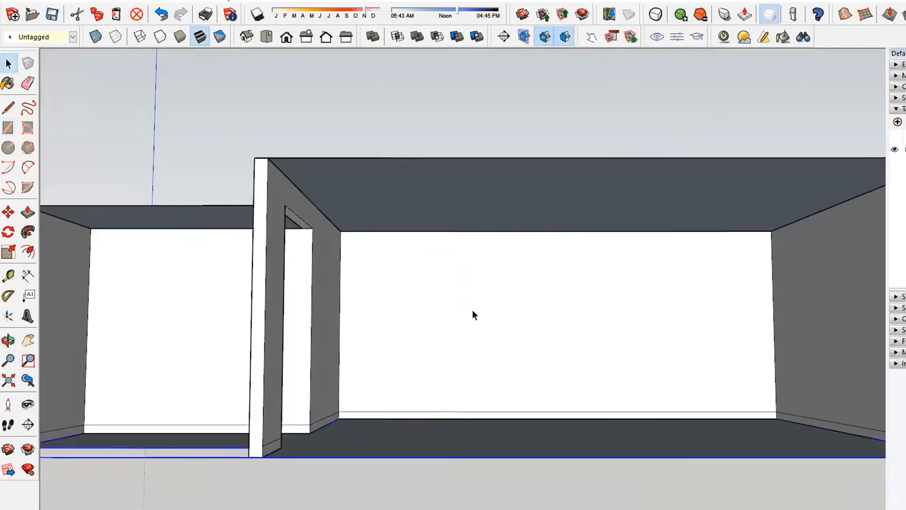
middle_drag(456, 270, 444, 425)
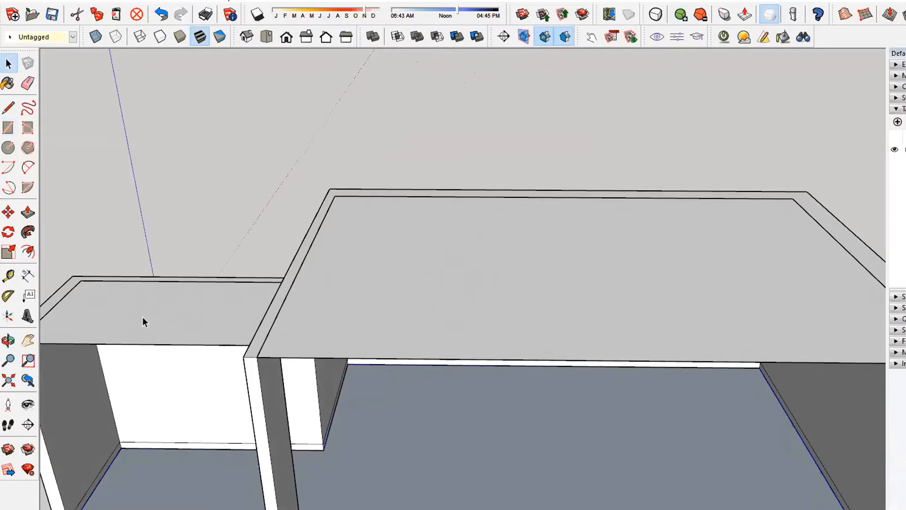
middle_drag(142, 317, 151, 158)
middle_drag(228, 271, 429, 319)
click(453, 287)
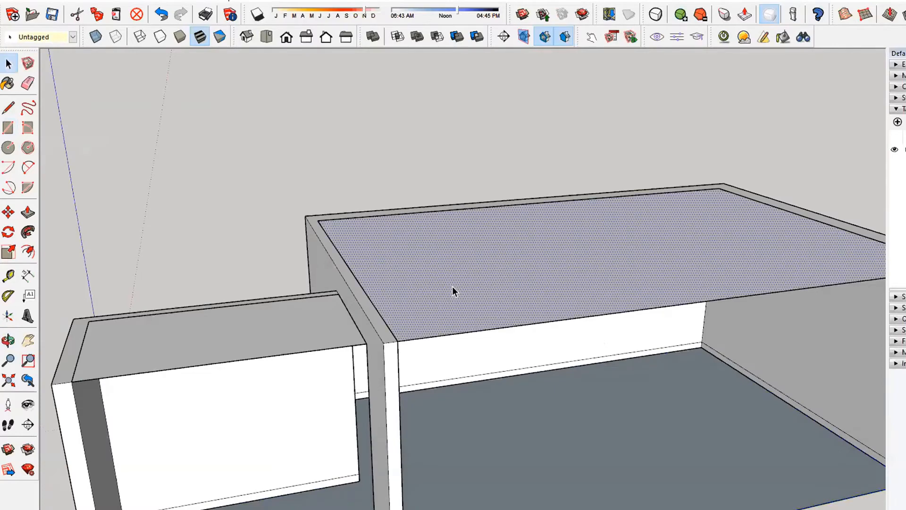
right_click(460, 279)
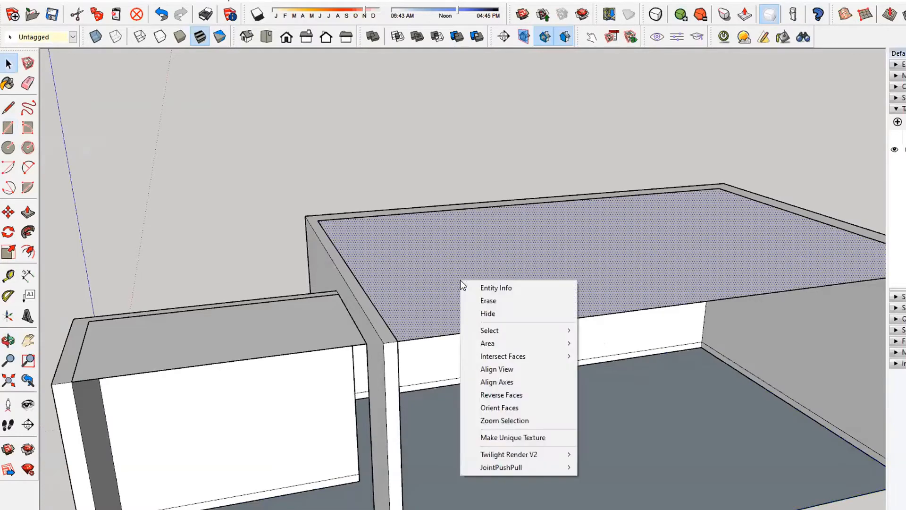
click(519, 396)
Reverse the smaller room's ceiling face to match the bedroom ceiling and clear the selection.
click(267, 348)
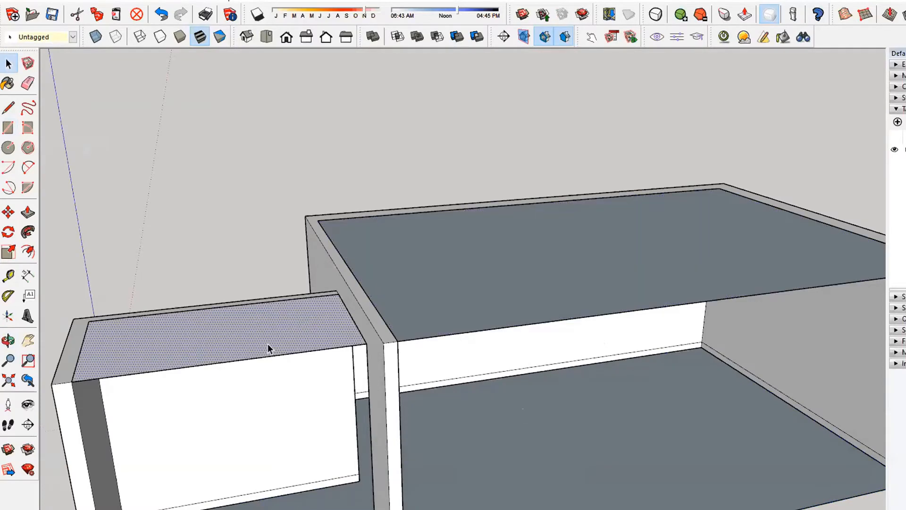
right_click(268, 344)
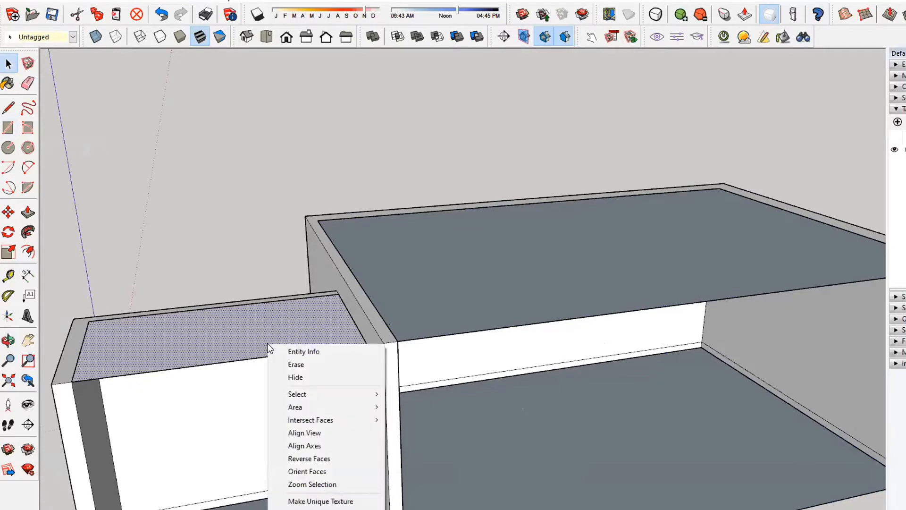
click(317, 459)
middle_drag(219, 251, 318, 173)
click(286, 155)
scroll(241, 266, up, 4)
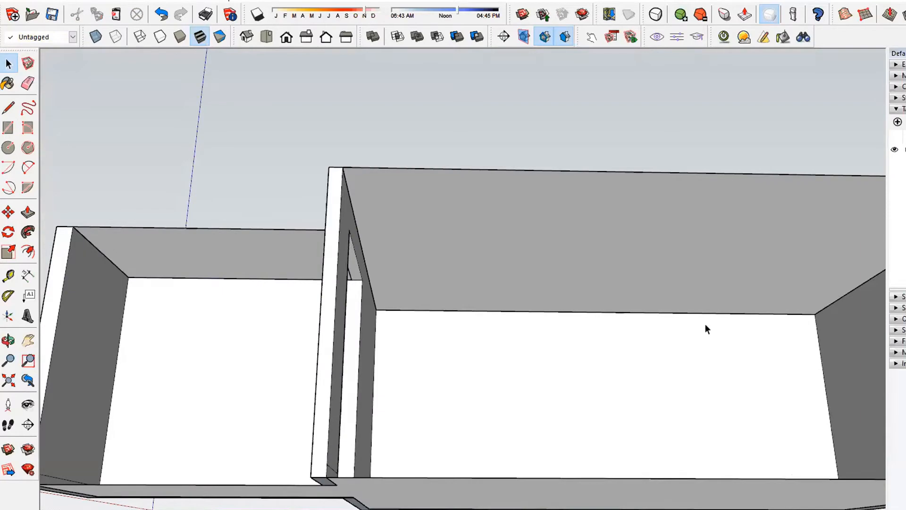
Open the floor component, reverse its floor face so the front side faces up, and close the component.
scroll(705, 324, down, 5)
middle_drag(448, 311, 380, 434)
scroll(273, 335, down, 5)
middle_drag(198, 391, 383, 407)
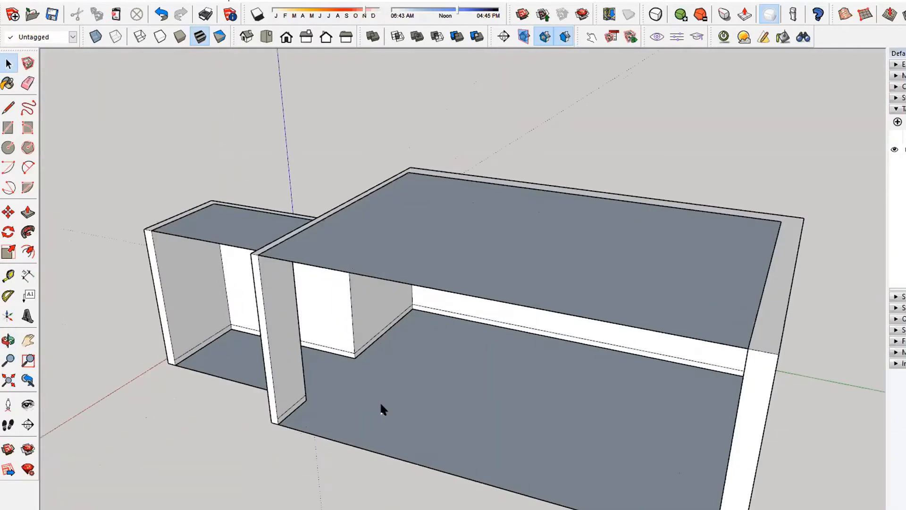
scroll(383, 408, up, 4)
double_click(382, 410)
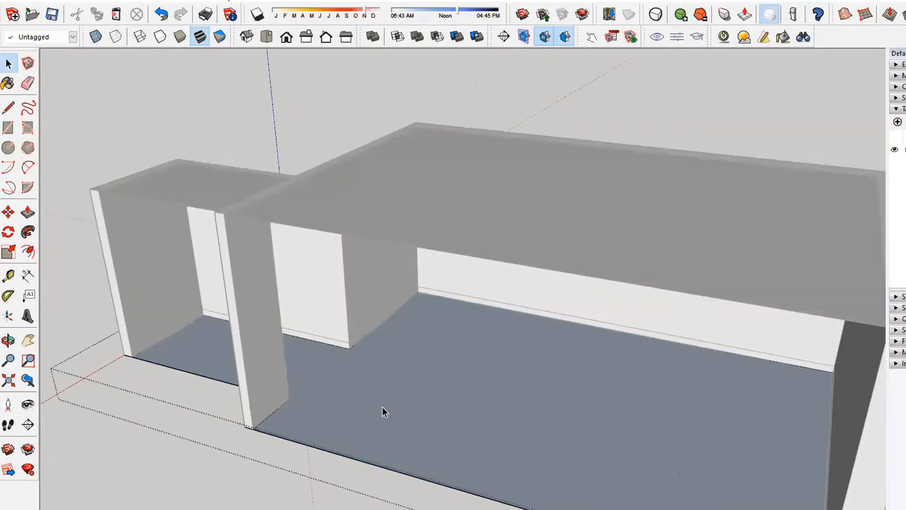
click(382, 407)
right_click(383, 407)
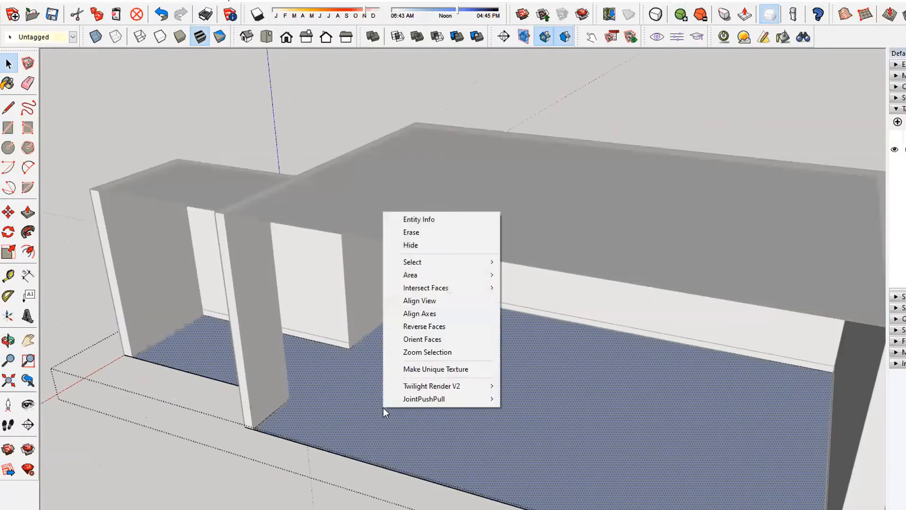
click(428, 327)
click(298, 465)
click(252, 489)
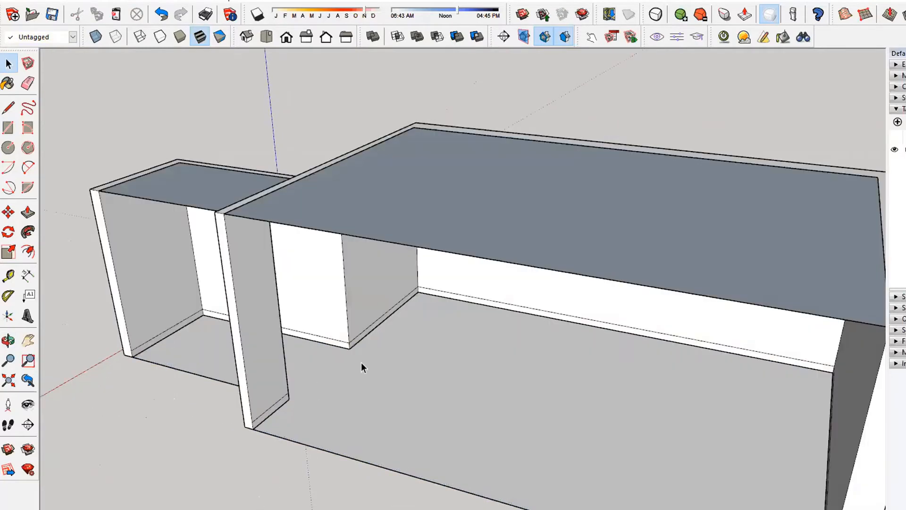
Select the ceiling faces of both rooms together with their bounding edges.
middle_drag(343, 367, 395, 285)
click(395, 285)
scroll(395, 285, down, 3)
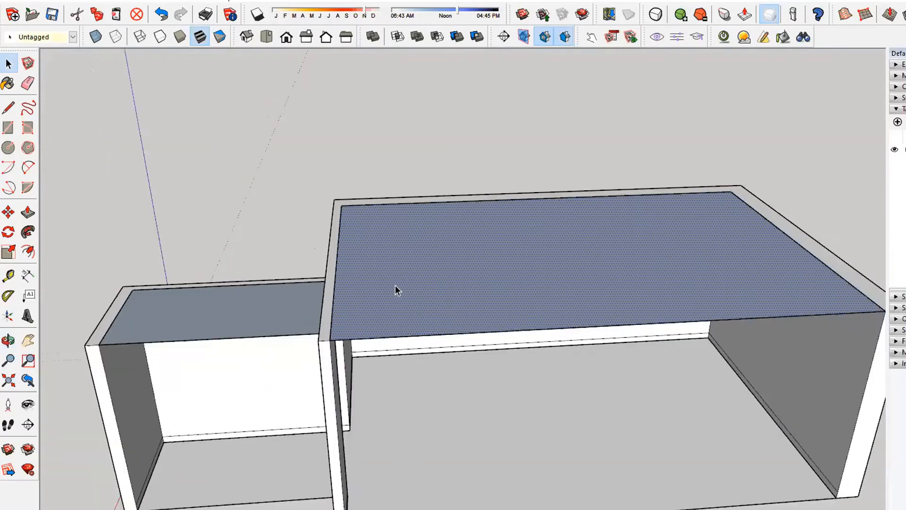
double_click(437, 279)
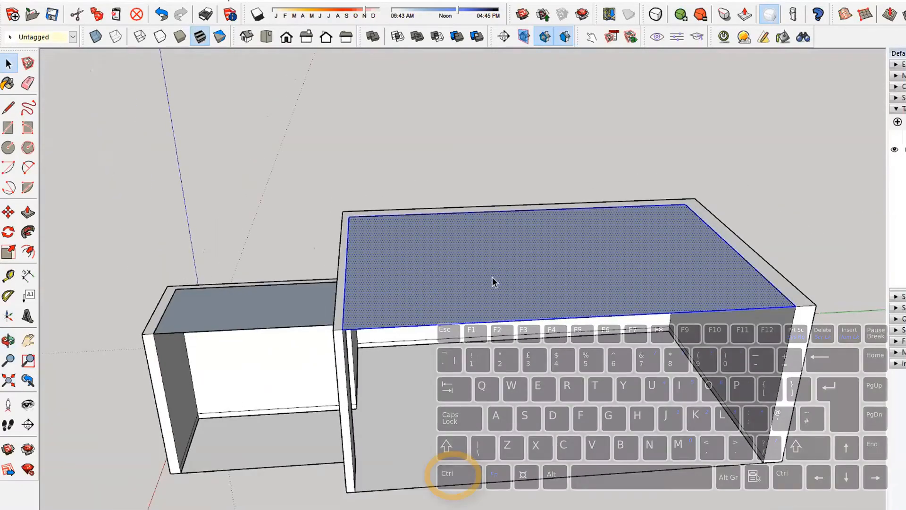
ctrl+click(234, 324)
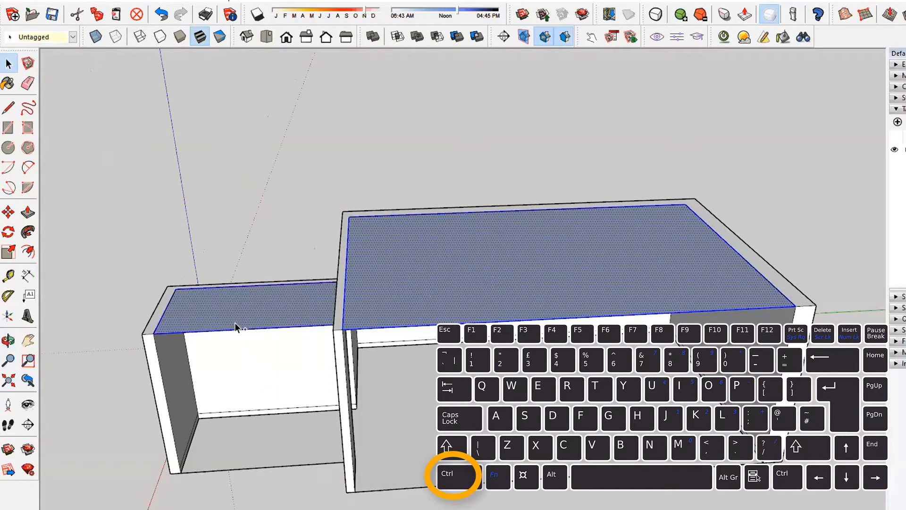
Make a component named ceiling from the selected ceiling faces and clear the selection.
middle_drag(358, 363, 402, 386)
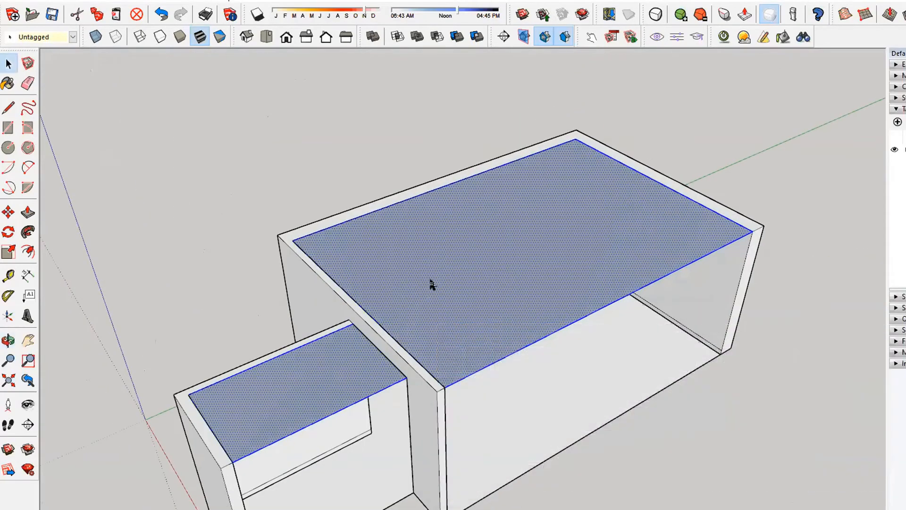
right_click(431, 285)
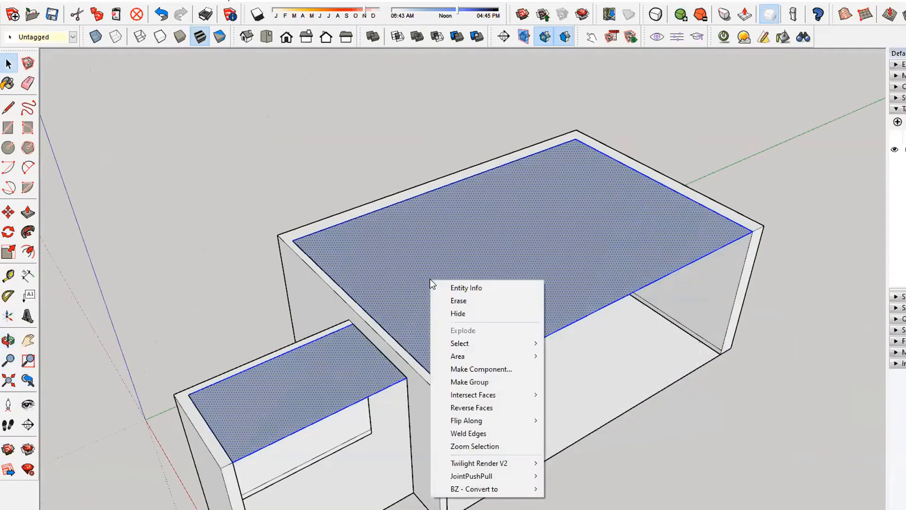
click(489, 373)
text(ceiling)
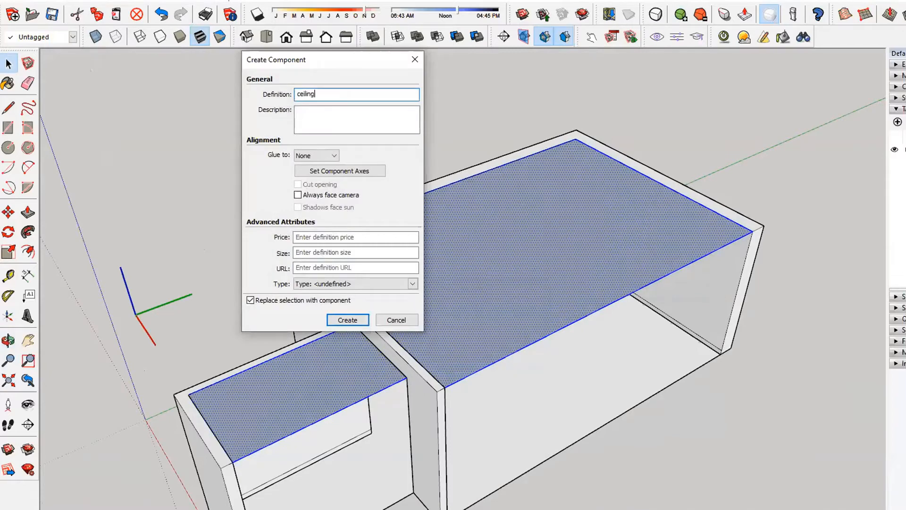
key(Return)
scroll(537, 273, down, 3)
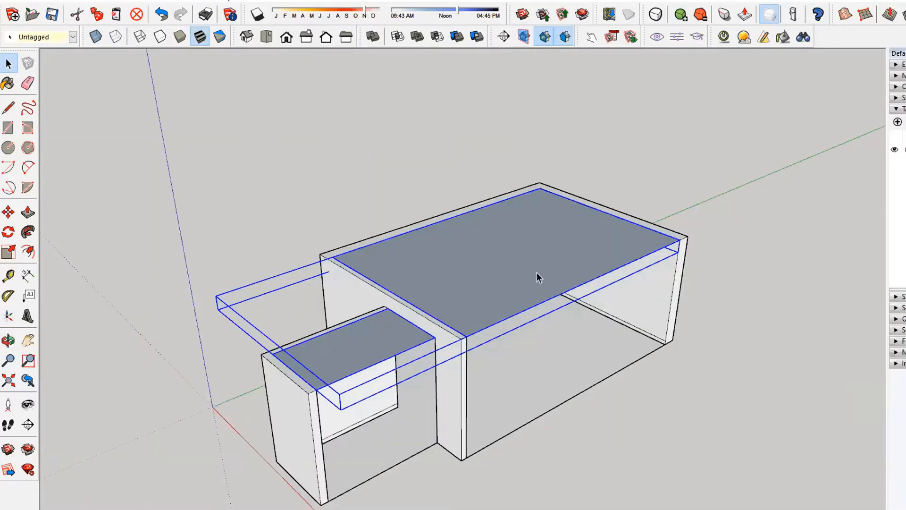
click(730, 256)
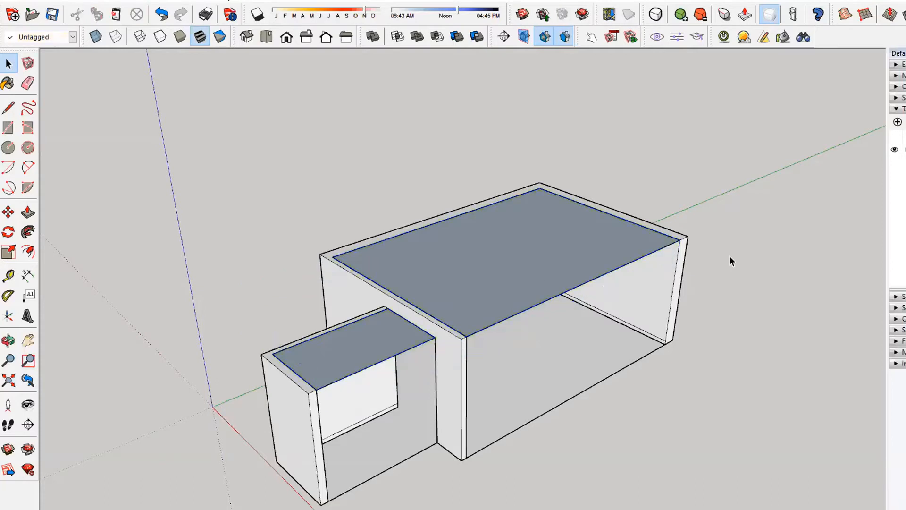
Open the ceiling component for editing and start the Tape Measure tool.
click(653, 308)
click(745, 428)
click(483, 283)
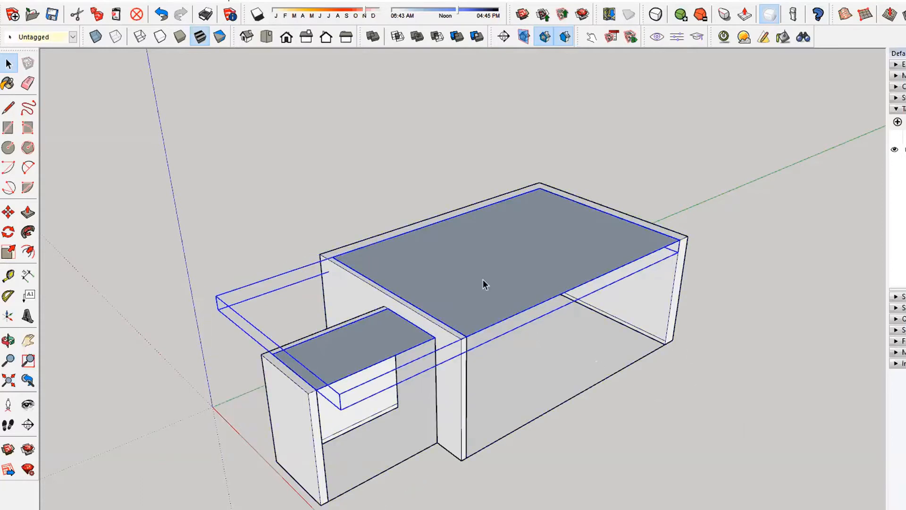
middle_drag(483, 279, 470, 346)
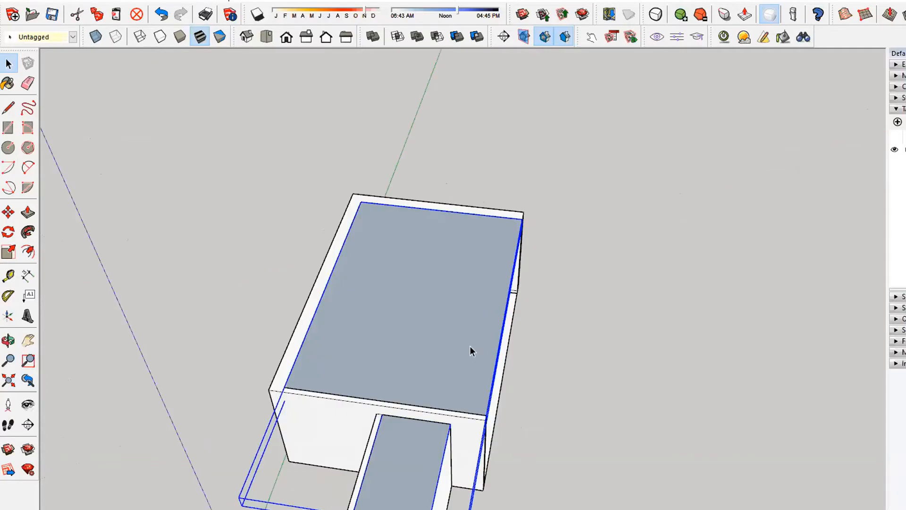
double_click(443, 327)
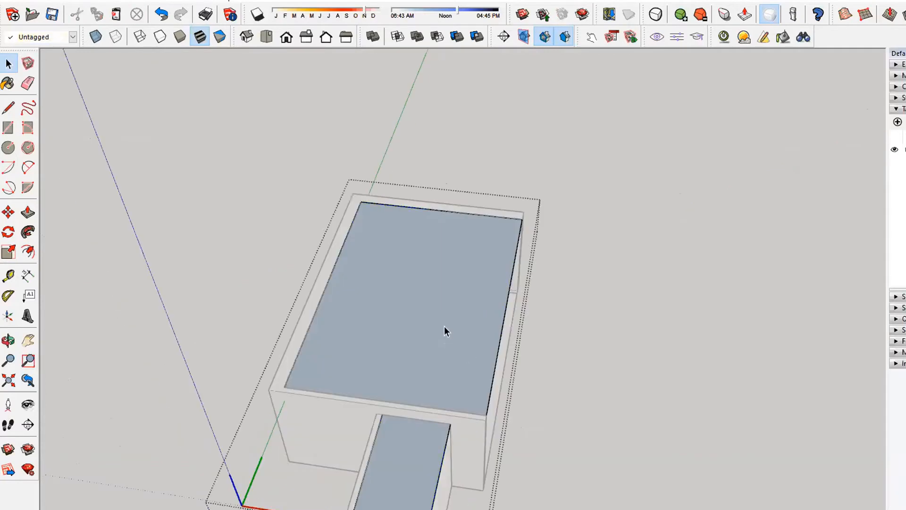
middle_drag(530, 312, 293, 285)
key(t)
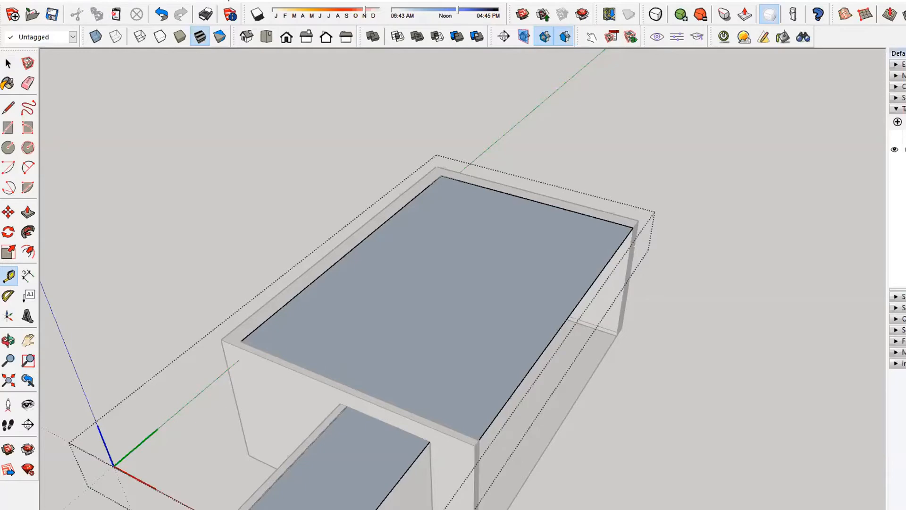
Switch to the PDF drawings and examine the reflected ceiling plan for ceiling heights and the lowered area's dimensions in room 208.A.
key(alt+Tab)
scroll(480, 338, up, 9)
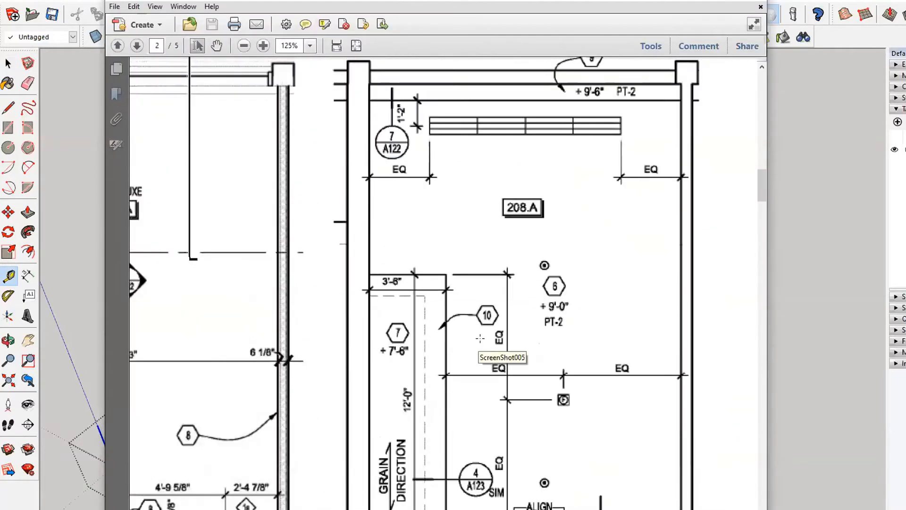
scroll(480, 339, down, 8)
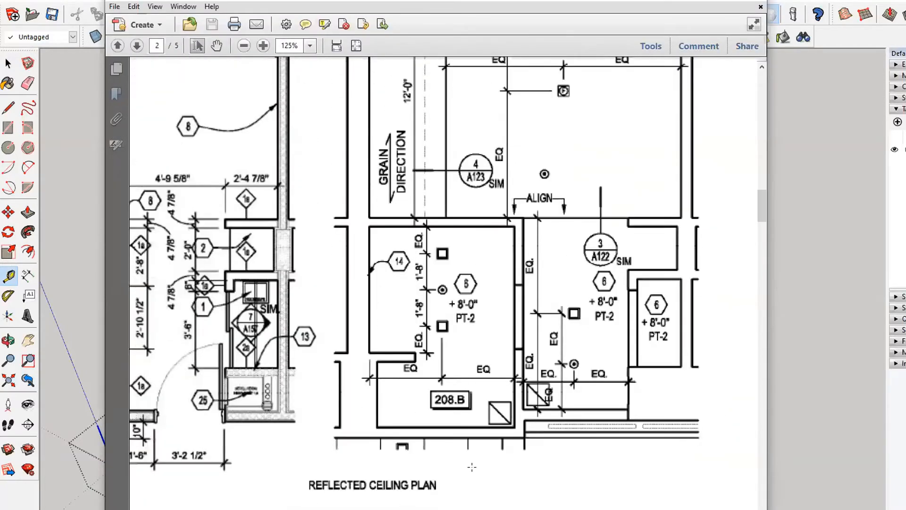
scroll(472, 467, up, 5)
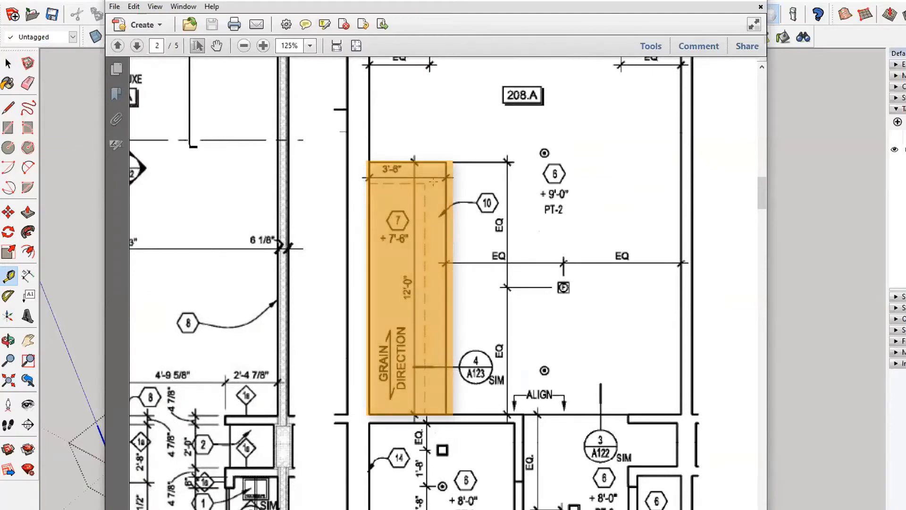
scroll(460, 432, up, 5)
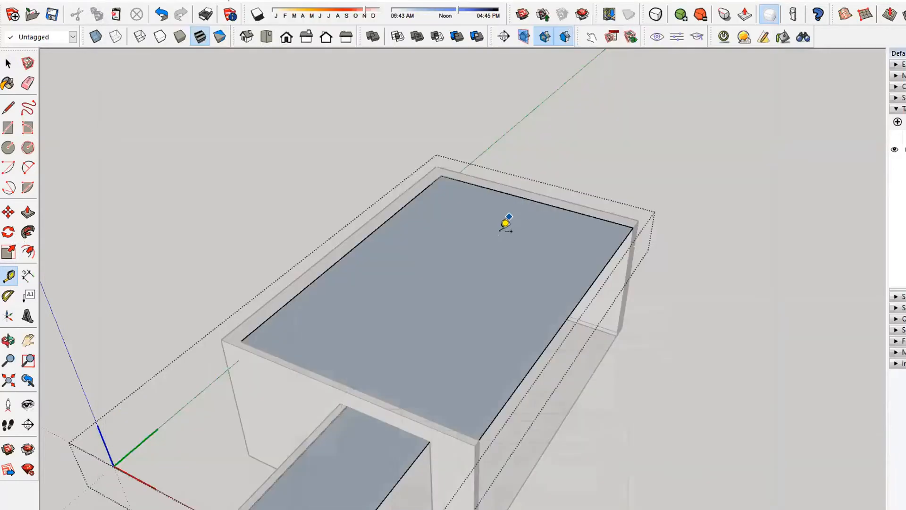
Place a guide on the large room's ceiling 10 inches inward from its far short edge.
scroll(505, 223, up, 5)
scroll(473, 205, up, 3)
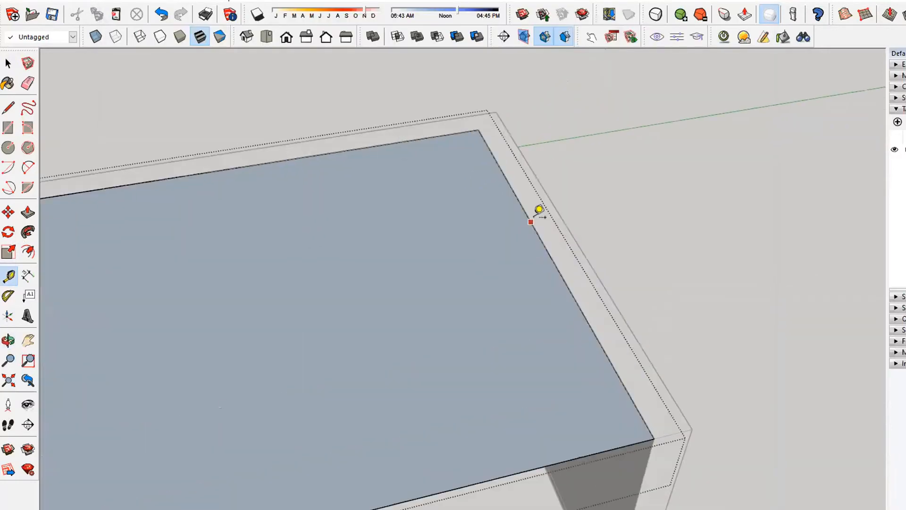
click(510, 180)
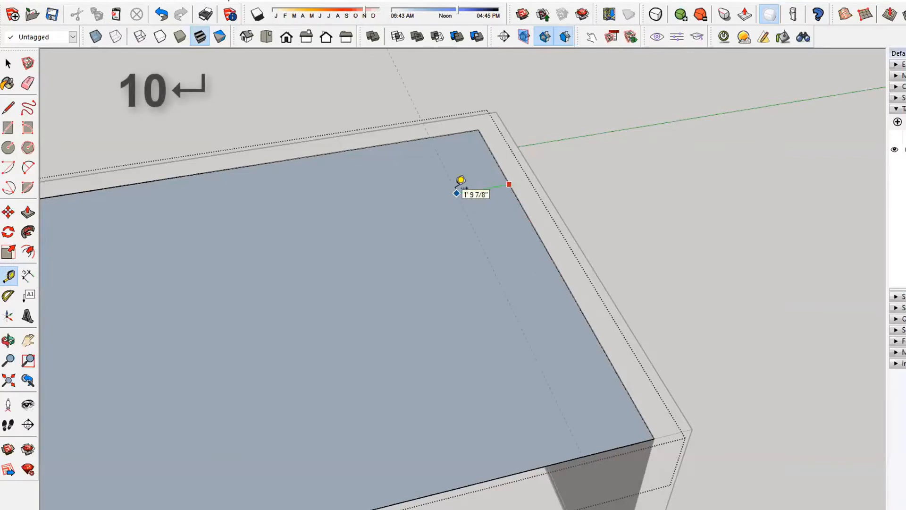
scroll(458, 182, down, 5)
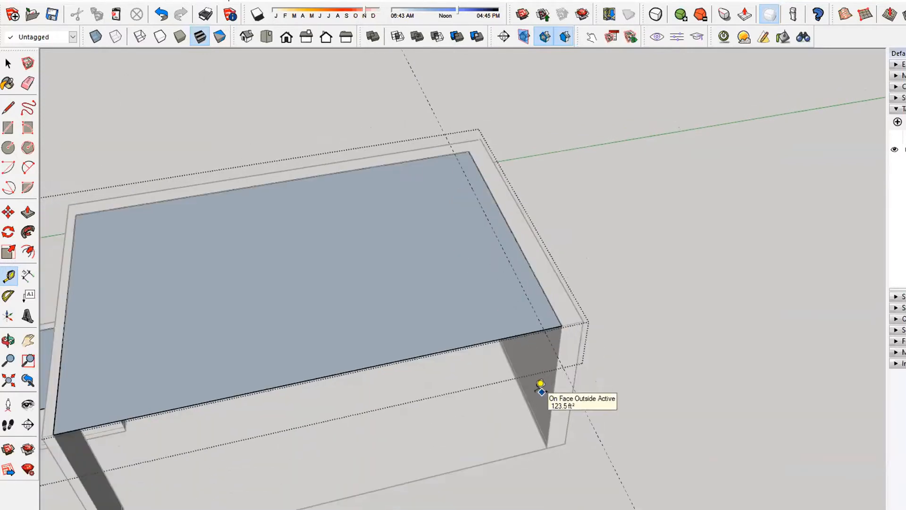
scroll(548, 368, down, 3)
Place a guide on the large ceiling 12' from the short edge beside the smaller room.
middle_drag(558, 340, 607, 220)
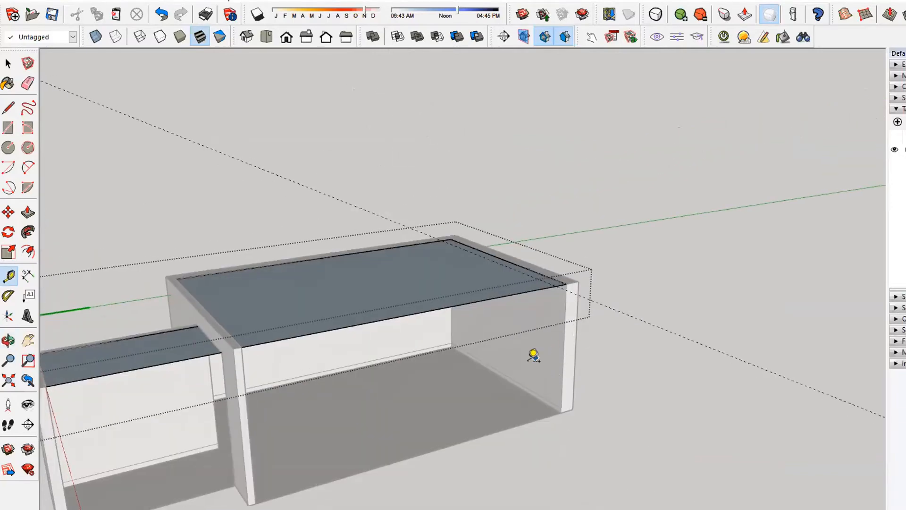
middle_drag(532, 355, 472, 412)
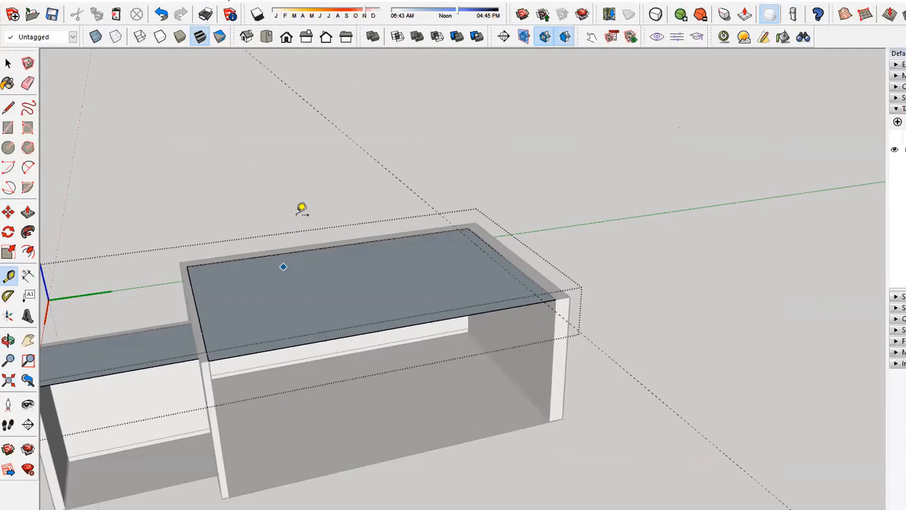
scroll(251, 284, up, 4)
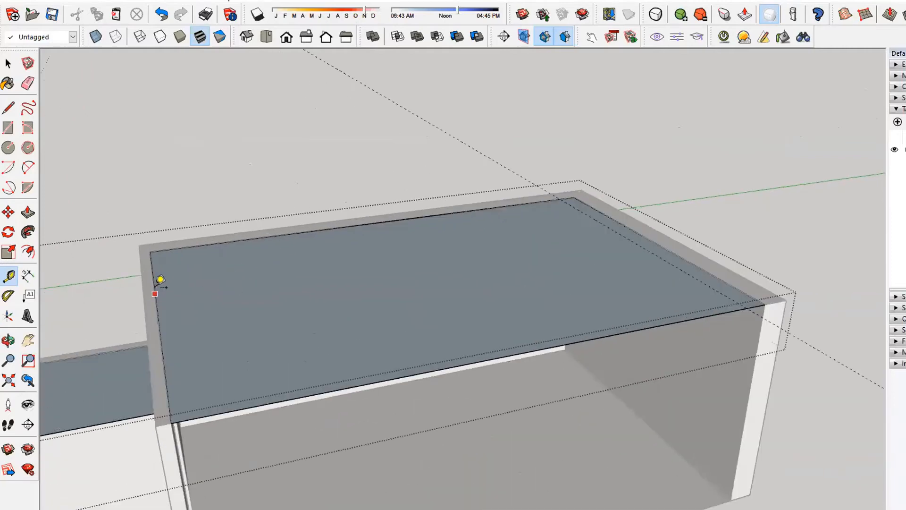
middle_drag(153, 291, 145, 402)
click(155, 344)
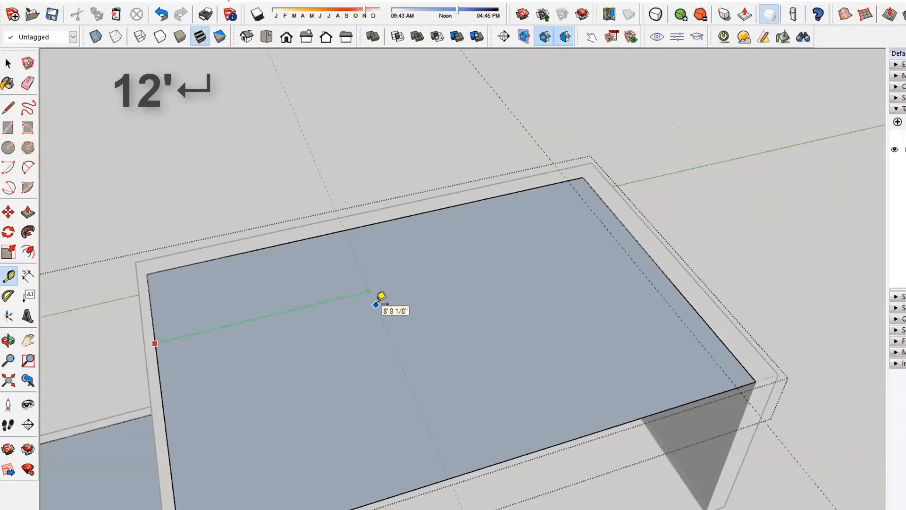
text(12')
key(Return)
scroll(380, 296, down, 5)
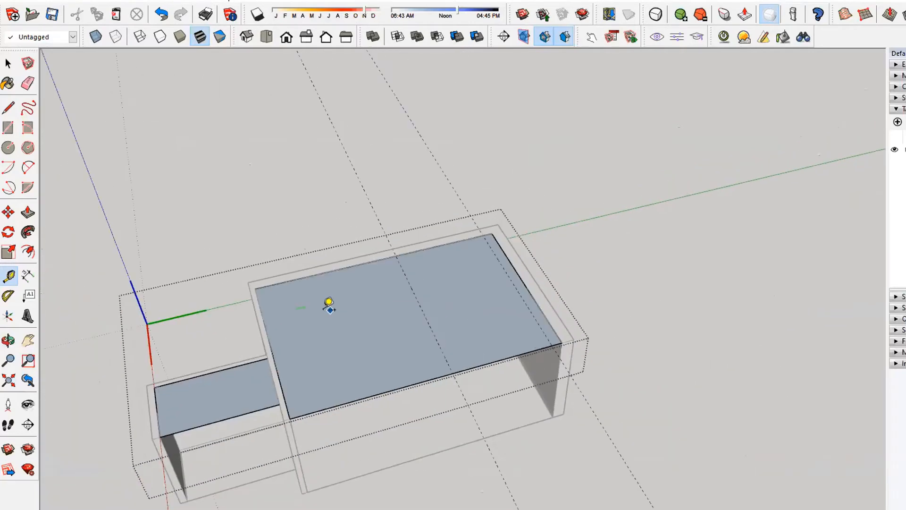
Place a lengthwise guide on the large ceiling 3'6" in from its long edge.
mouse_move(329, 306)
middle_down()
mouse_move(633, 350)
mouse_move(761, 344)
mouse_move(407, 381)
mouse_move(260, 310)
middle_up()
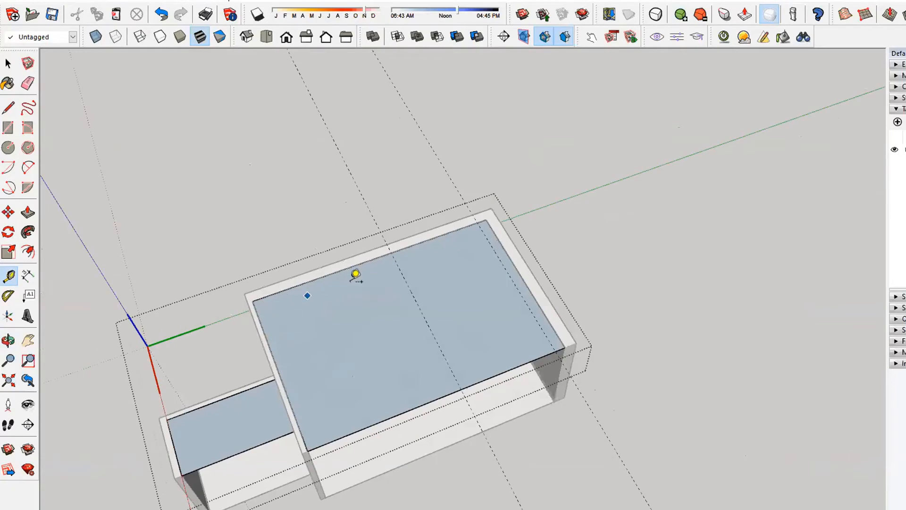
mouse_move(380, 381)
middle_down()
mouse_move(472, 378)
mouse_move(374, 350)
middle_up()
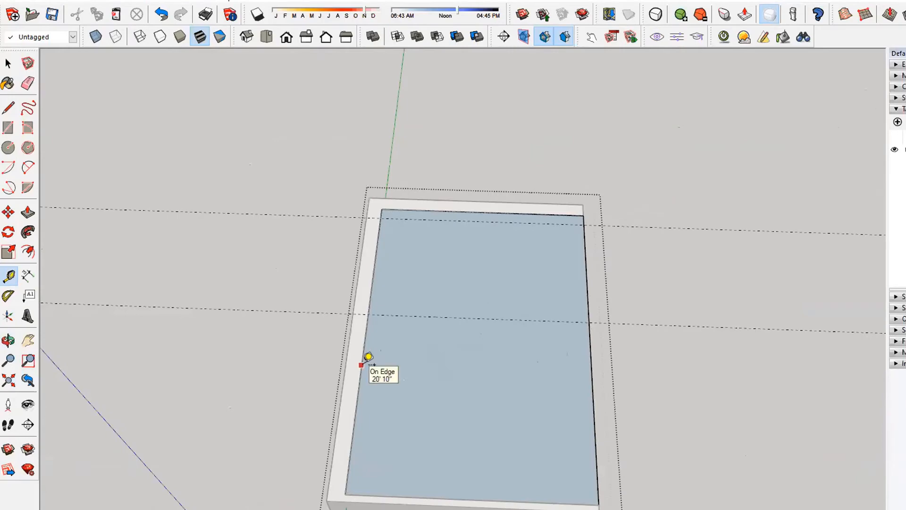
click(362, 365)
text(3'6)
key(Return)
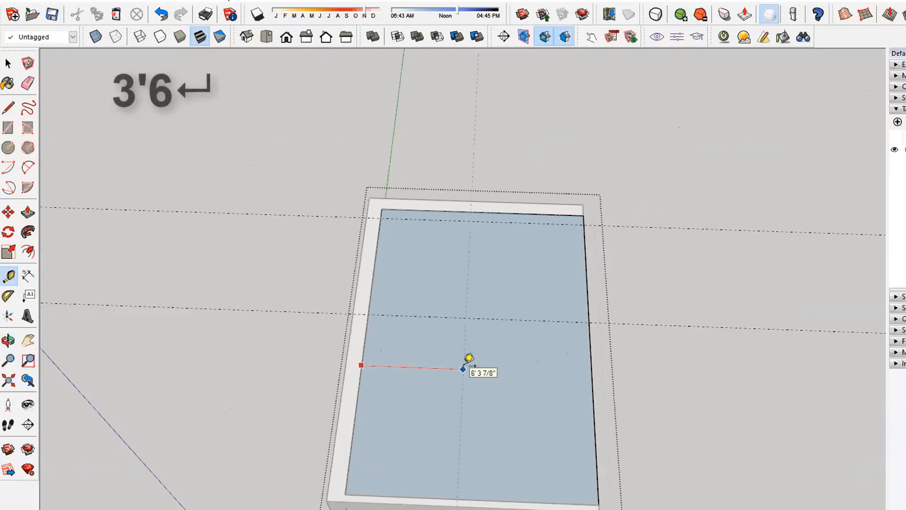
middle_drag(499, 364, 367, 372)
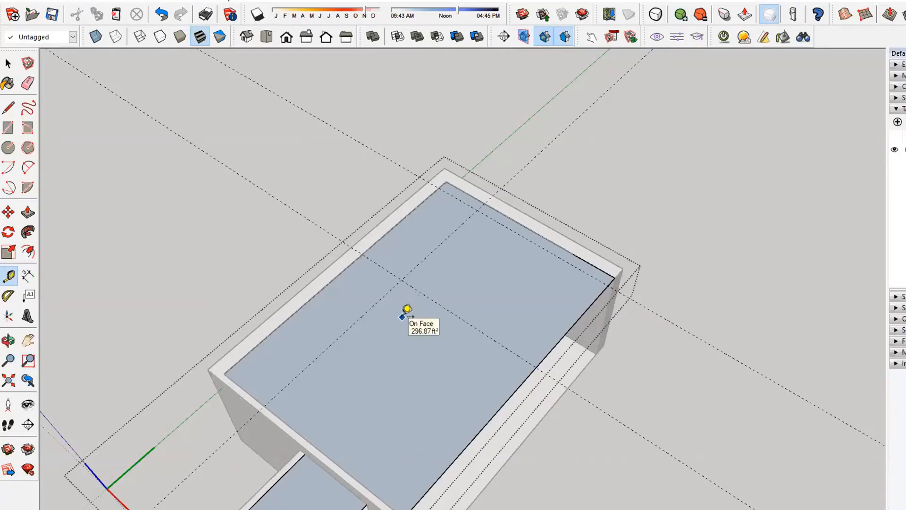
Draw rectangles from the 12' and 3'6" guides' intersection to the ceiling corner and over the 10-inch strip along the far short edge.
key(r)
scroll(396, 279, up, 2)
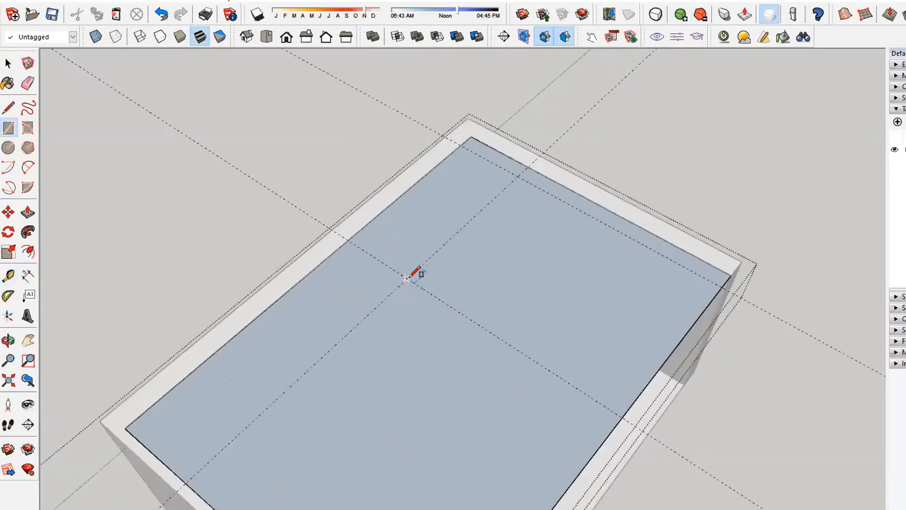
click(407, 279)
click(126, 428)
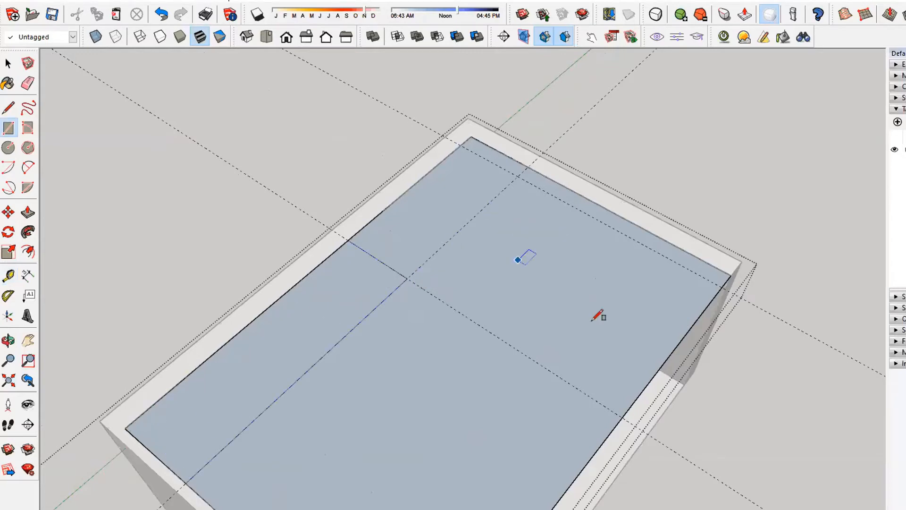
click(471, 136)
click(725, 283)
scroll(263, 287, down, 4)
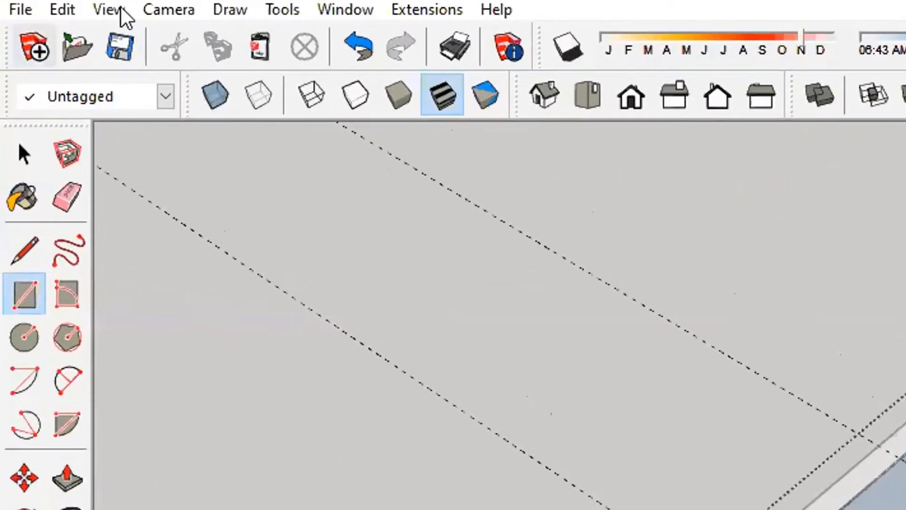
Delete all guides from the model.
click(60, 10)
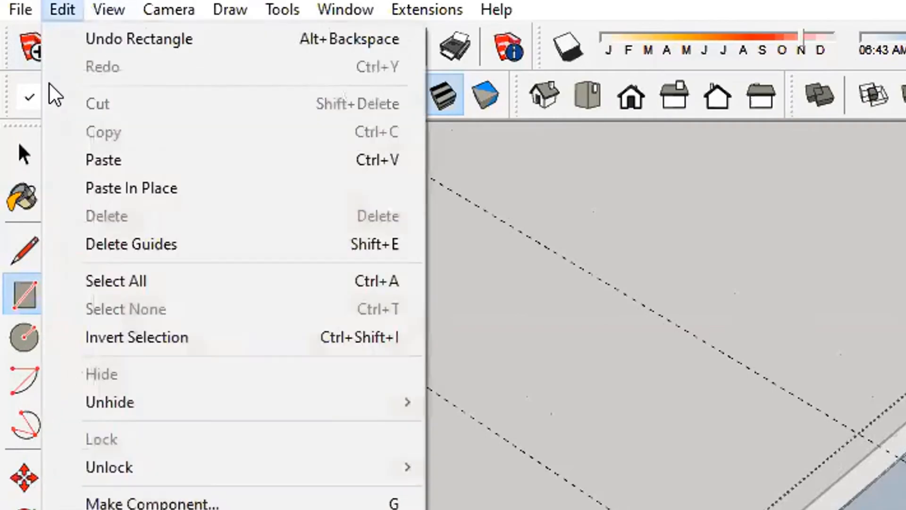
click(106, 248)
middle_drag(699, 427, 256, 267)
middle_drag(481, 288, 474, 290)
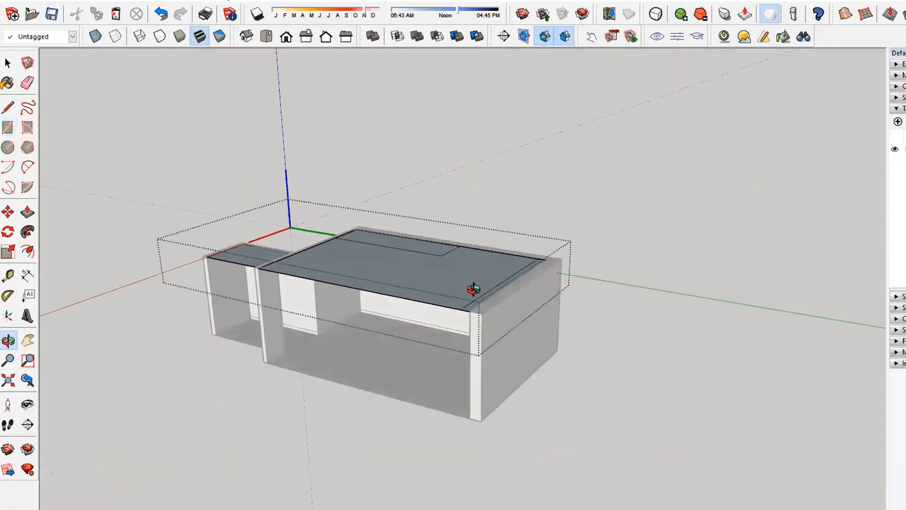
drag(474, 289, 716, 369)
drag(107, 126, 226, 165)
key(r)
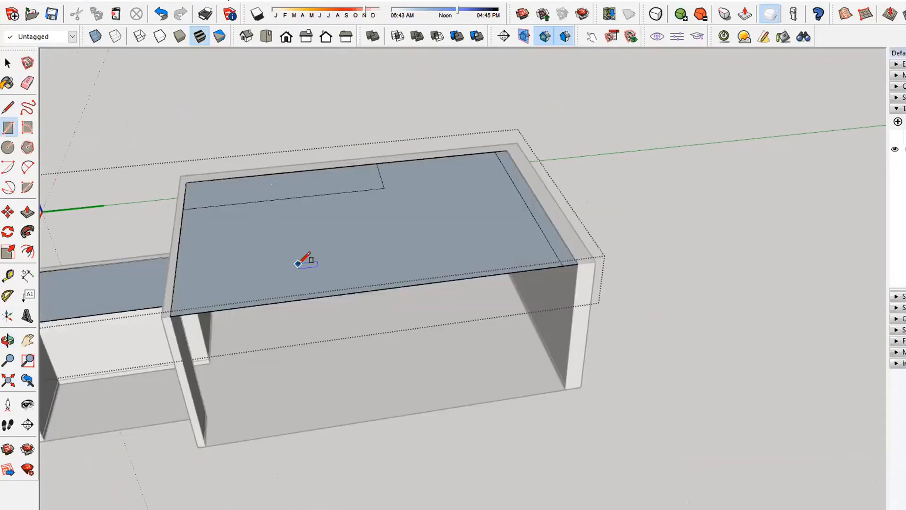
Check the ceiling heights in the drawings and raise the narrow strip at the far short edge by 6 inches with Push/Pull.
key(space)
click(265, 199)
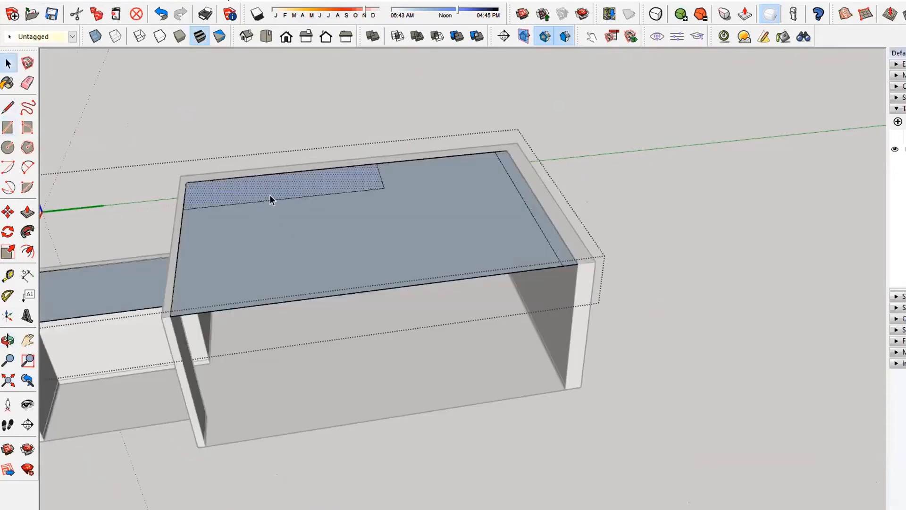
middle_drag(315, 365, 562, 259)
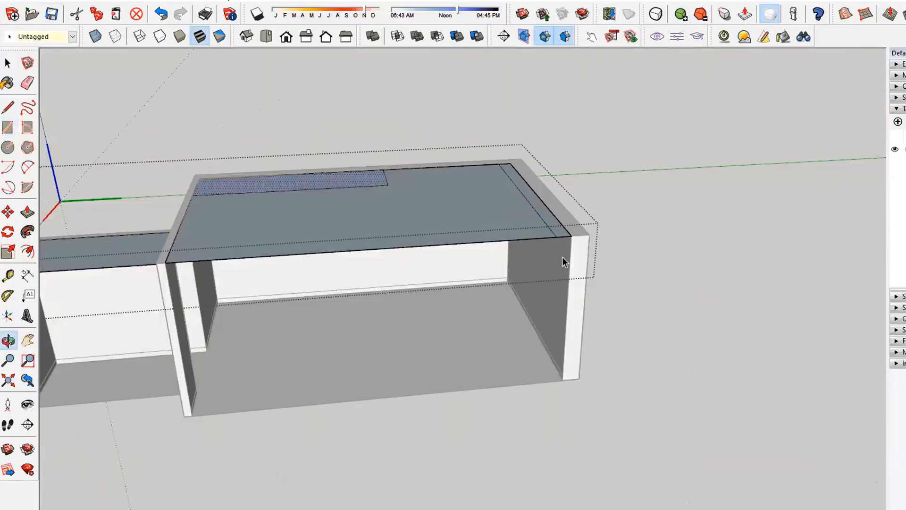
click(559, 229)
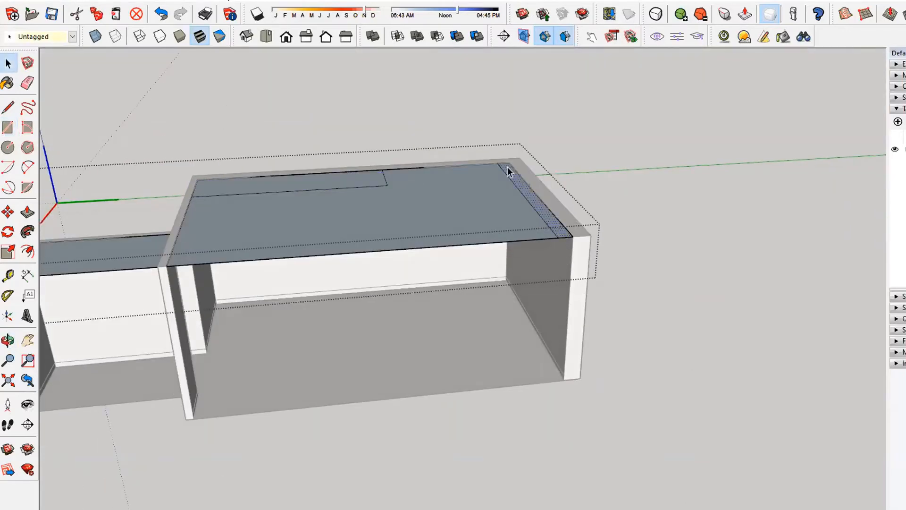
key(alt+Tab)
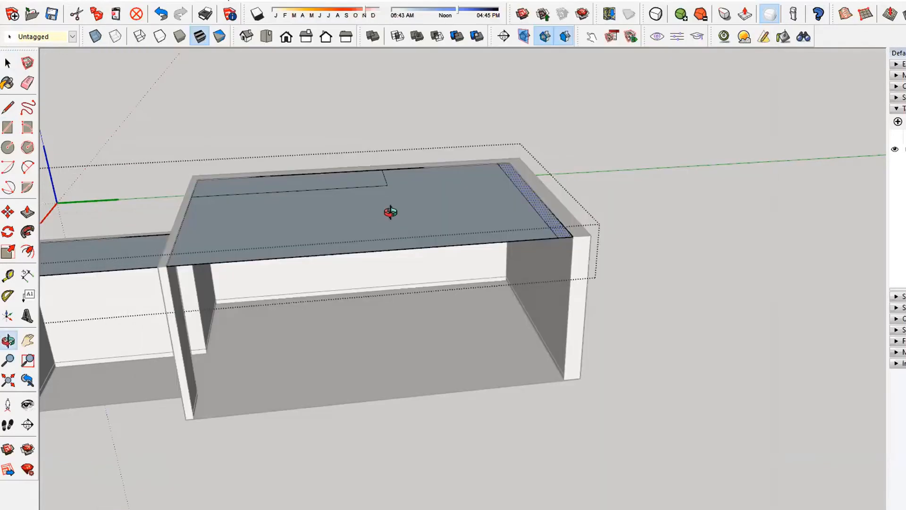
scroll(589, 222, up, 3)
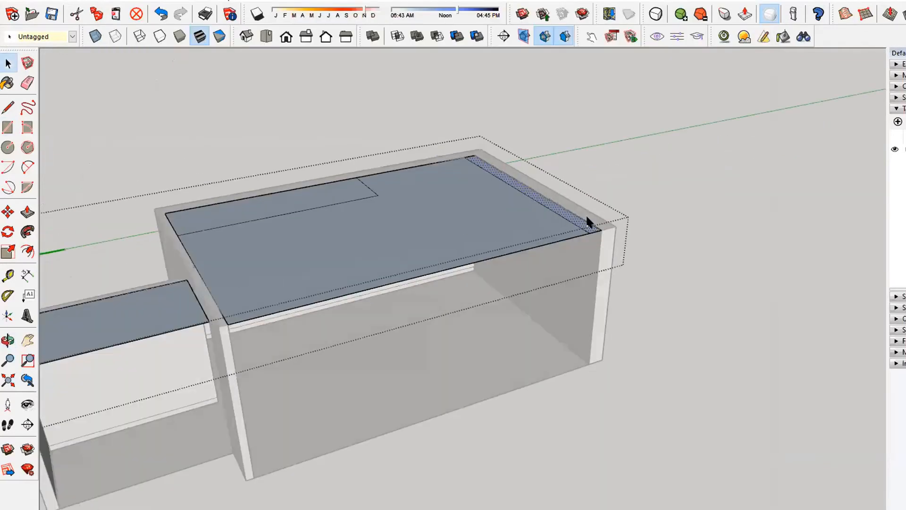
scroll(588, 218, up, 2)
key(p)
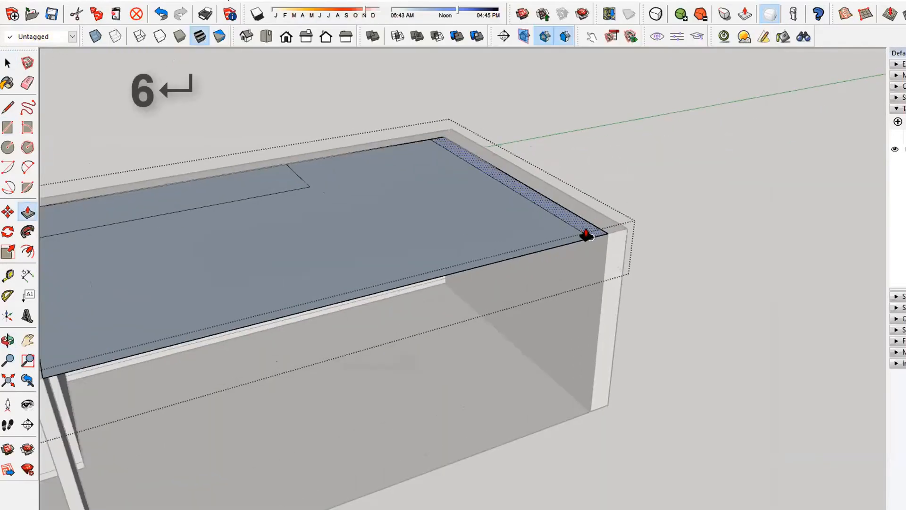
click(587, 234)
text(6)
key(Return)
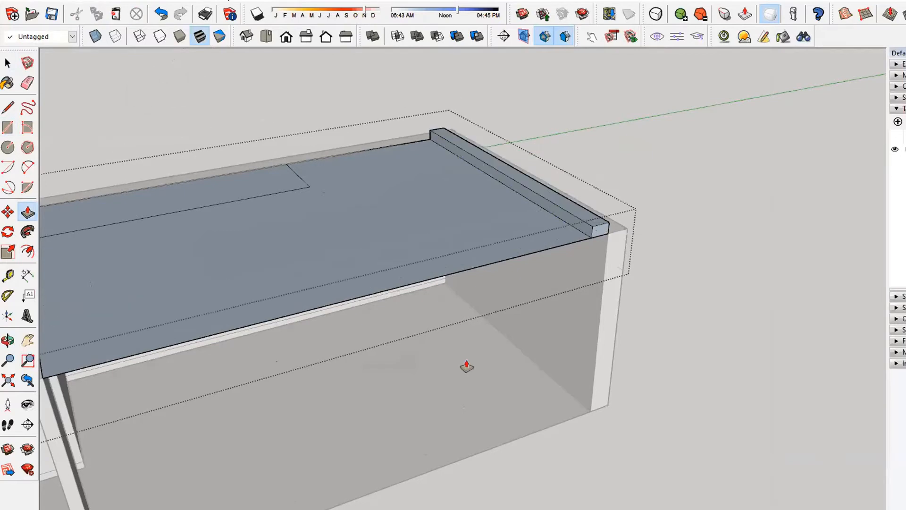
Push the corner rectangle of the large ceiling down by 1'6" with Push/Pull.
scroll(368, 338, down, 2)
middle_drag(369, 338, 295, 324)
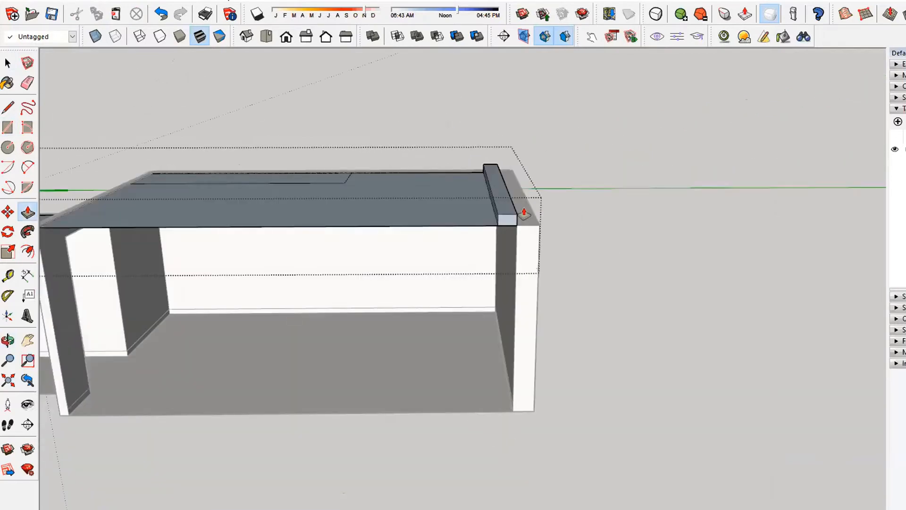
middle_drag(408, 322, 457, 334)
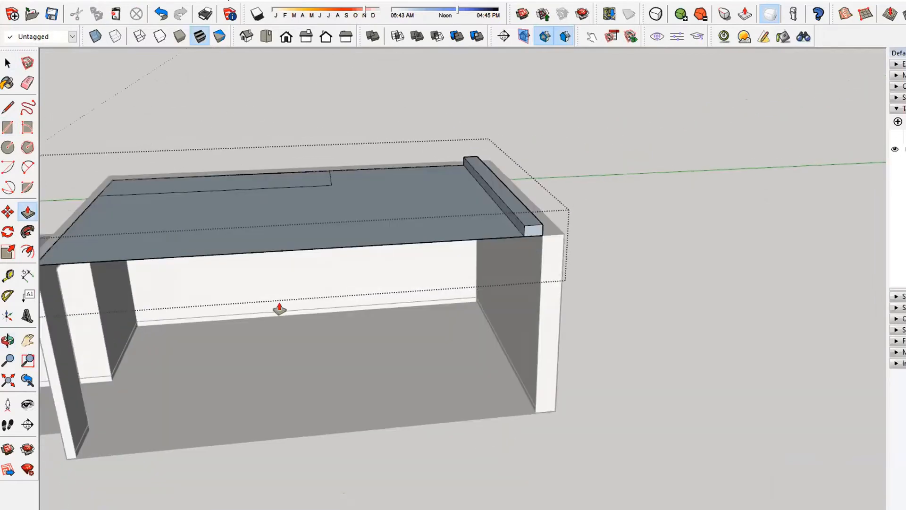
click(237, 189)
middle_drag(370, 233, 101, 259)
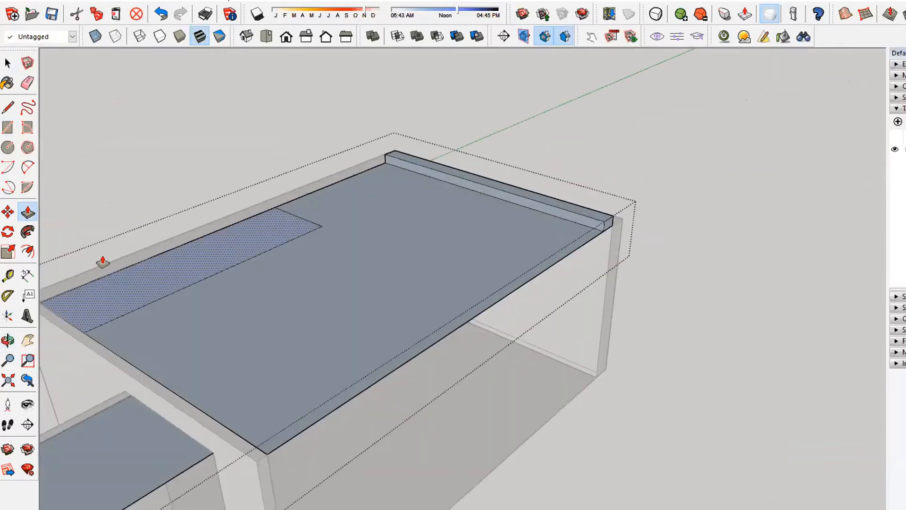
text(1'6)
key(Return)
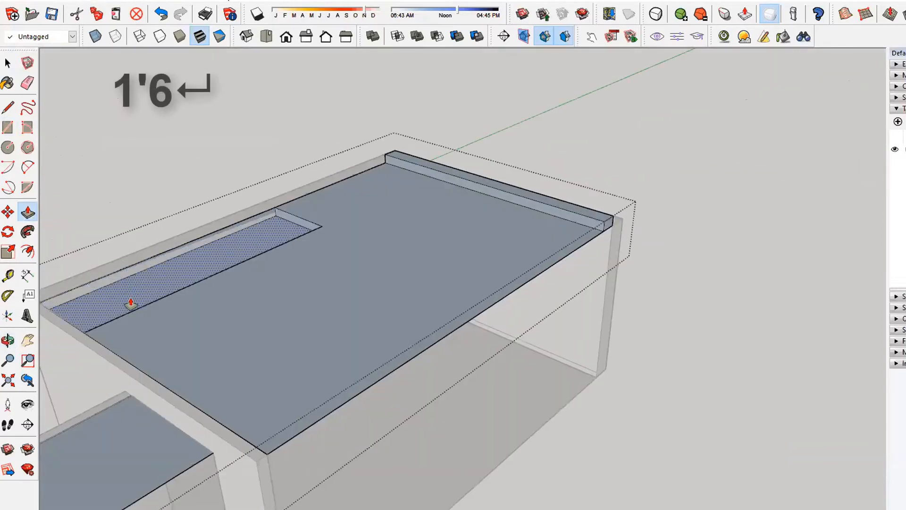
Try to erase the lowered area's top edges along the walls and undo the erasure.
middle_drag(313, 421, 187, 332)
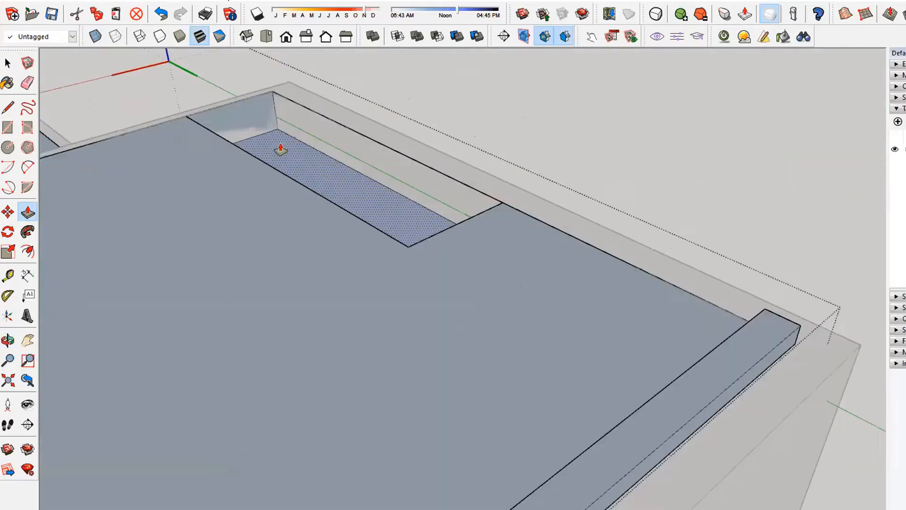
middle_drag(281, 148, 247, 148)
key(p)
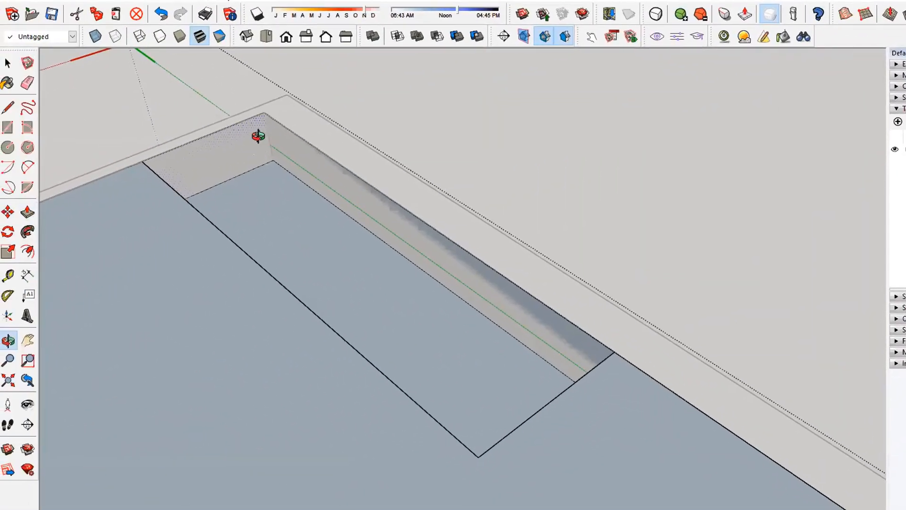
drag(258, 136, 263, 160)
key(p)
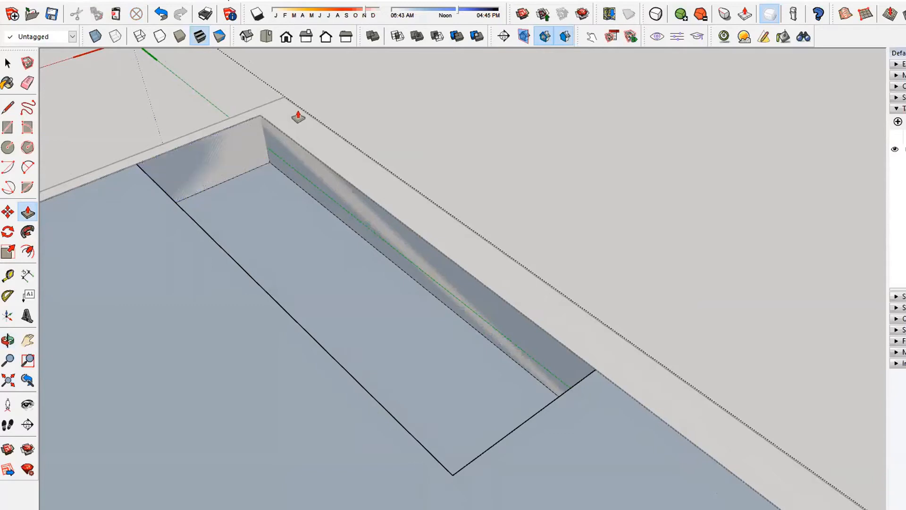
key(e)
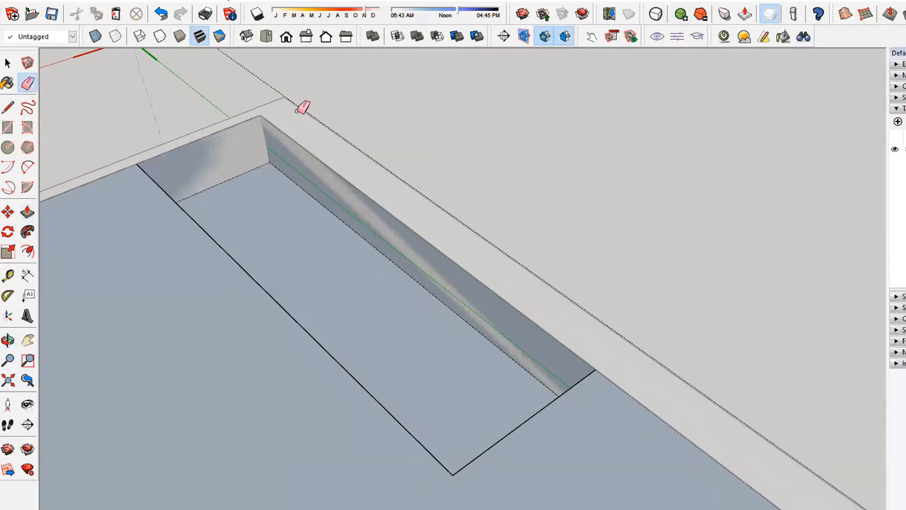
click(262, 120)
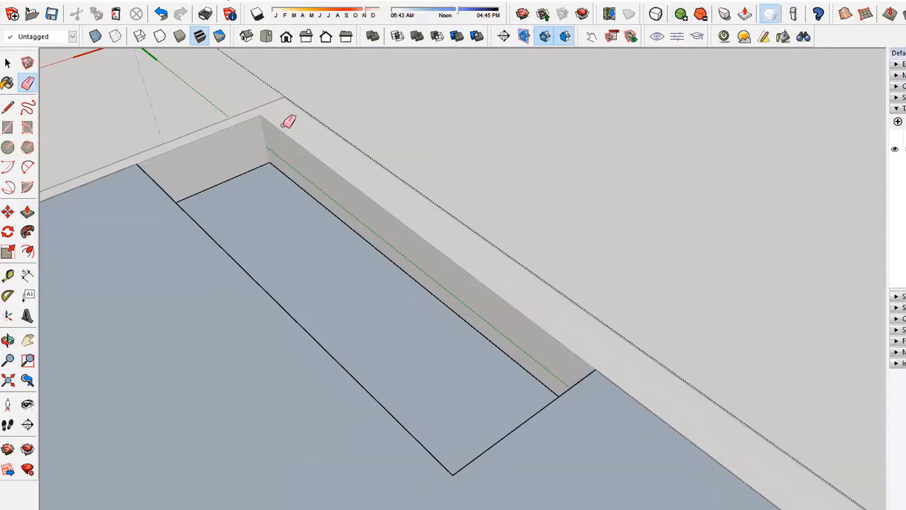
click(161, 13)
scroll(264, 113, up, 2)
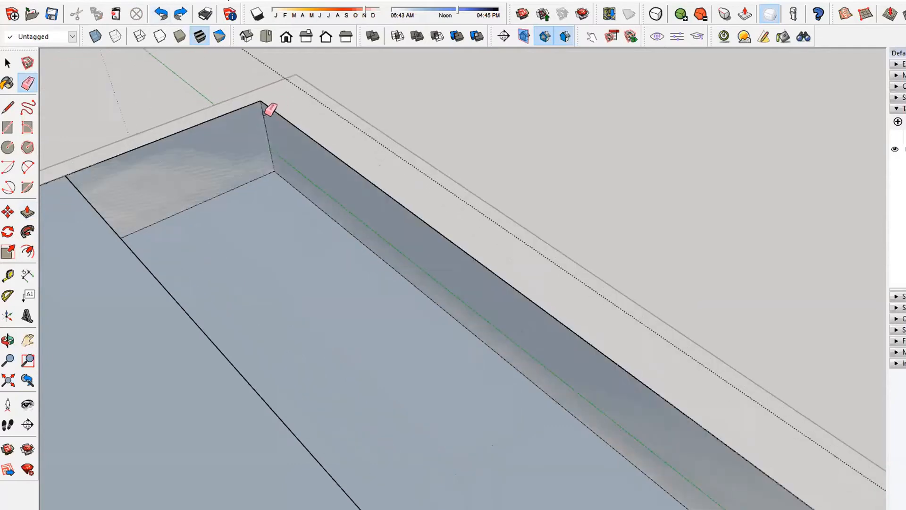
Erase the lowered ceiling area's top edges along the walls to remove its two wall-side faces.
middle_drag(270, 109, 251, 95)
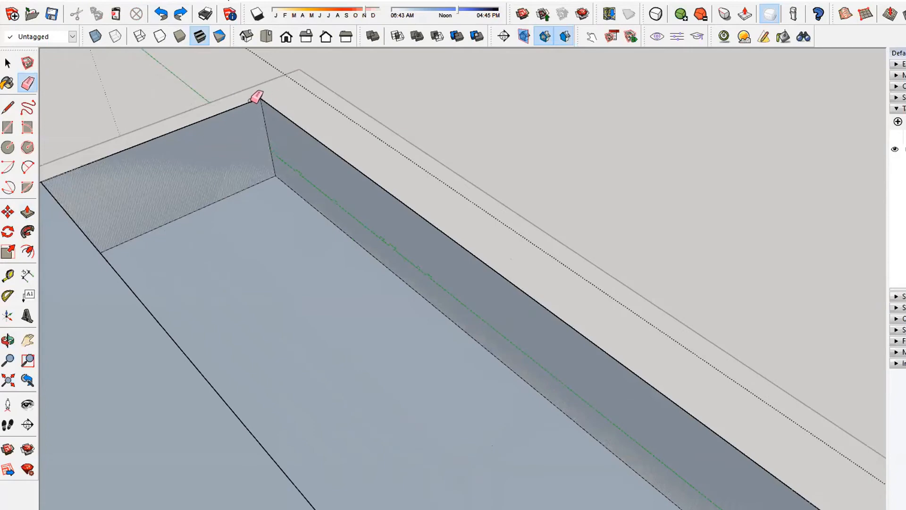
drag(255, 97, 304, 114)
mouse_move(304, 113)
middle_down()
mouse_move(156, 140)
mouse_move(233, 135)
middle_up()
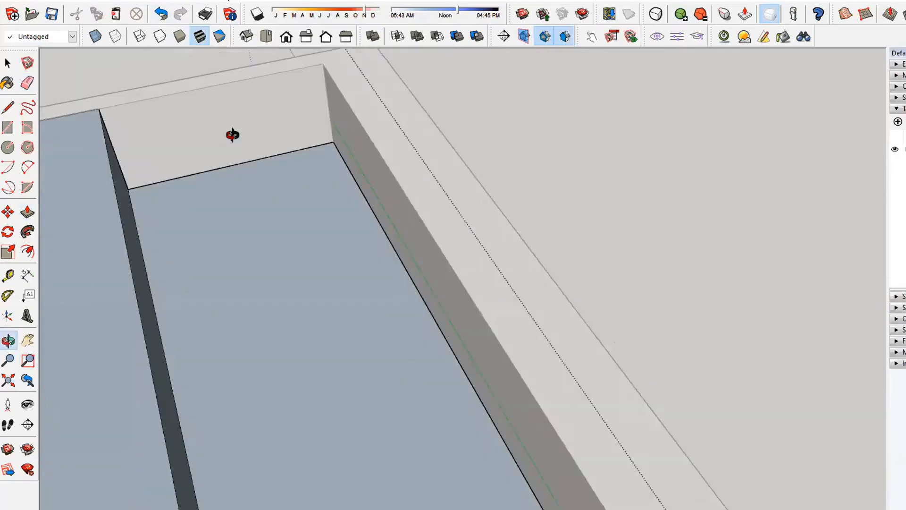
Examine the ceiling's lowered corner and raised end strip from several sides.
scroll(236, 135, down, 2)
middle_drag(296, 166, 33, 241)
middle_drag(452, 290, 395, 133)
scroll(277, 301, down, 3)
scroll(390, 165, up, 4)
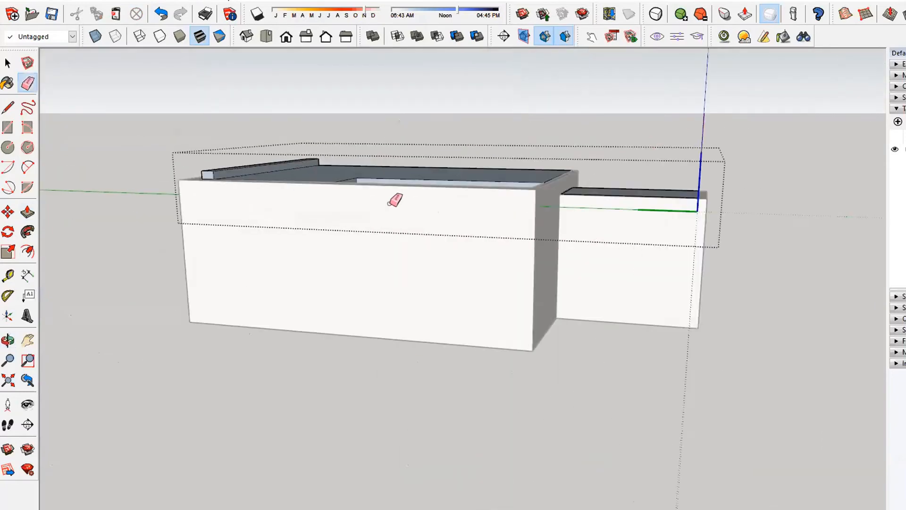
middle_drag(395, 200, 441, 95)
scroll(347, 199, up, 5)
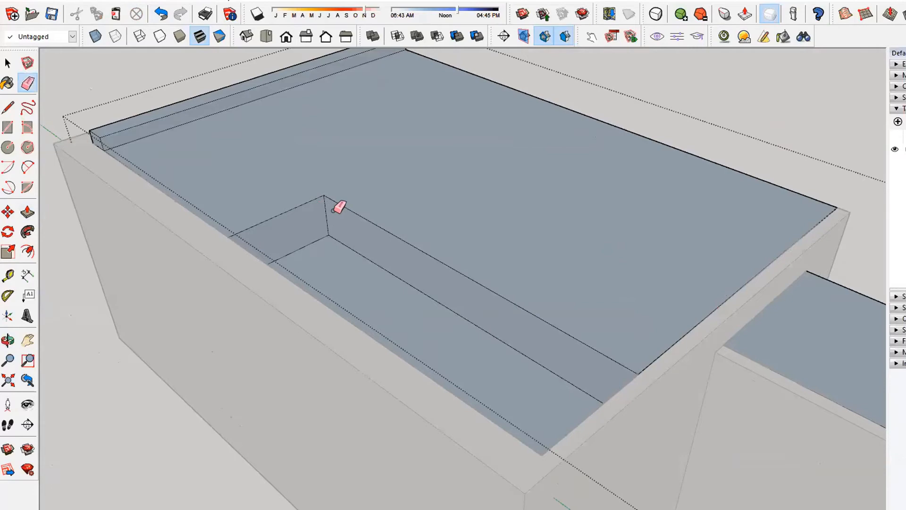
scroll(334, 211, down, 2)
middle_drag(334, 211, 457, 167)
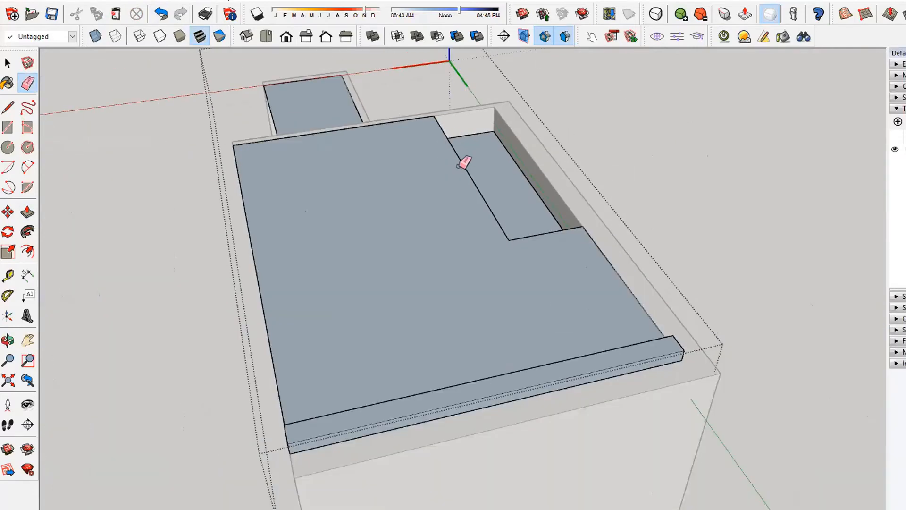
scroll(457, 166, down, 2)
middle_drag(573, 246, 673, 254)
scroll(557, 255, up, 4)
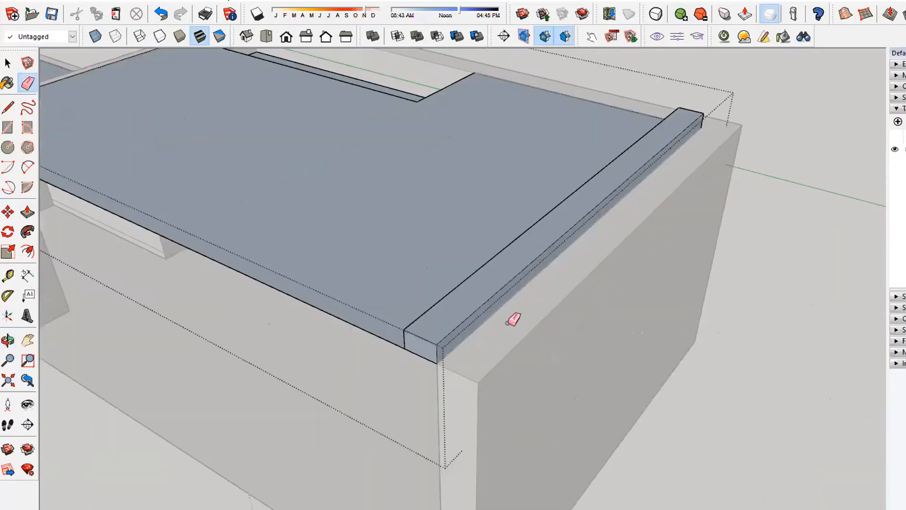
Erase the raised strip's outer vertical corner edges at both ends to remove its outer side and end faces.
middle_drag(543, 330, 348, 255)
scroll(500, 232, down, 3)
scroll(300, 229, up, 3)
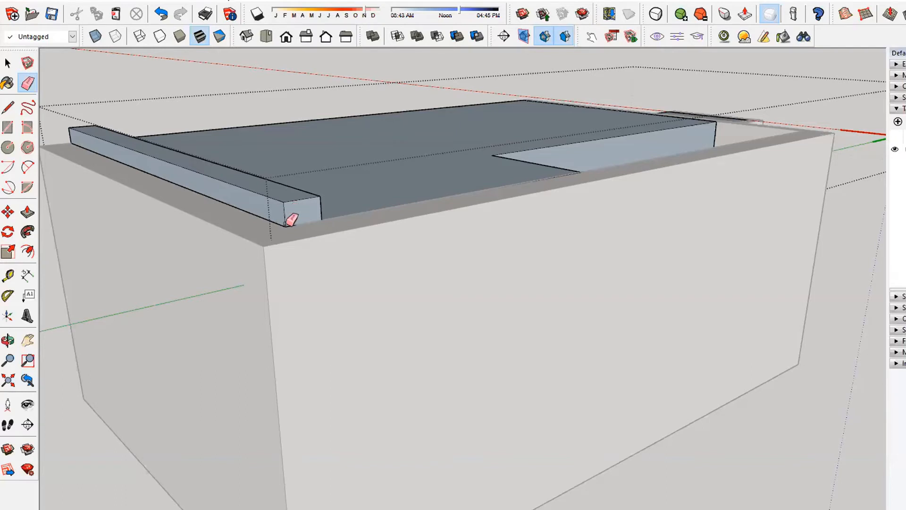
click(287, 224)
mouse_move(286, 237)
middle_down()
mouse_move(192, 182)
mouse_move(825, 158)
mouse_move(704, 276)
middle_up()
drag(706, 289, 733, 281)
scroll(766, 281, down, 2)
mouse_move(767, 281)
middle_down()
mouse_move(641, 207)
mouse_move(515, 241)
mouse_move(197, 277)
middle_up()
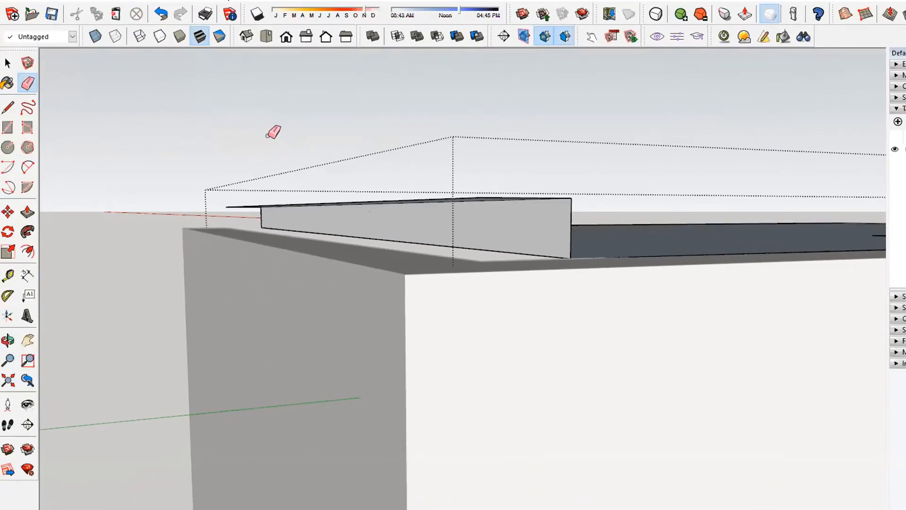
Place guides 6 inches above the bottom edges of the lowered area's long and short room-facing sides.
middle_drag(274, 132, 636, 386)
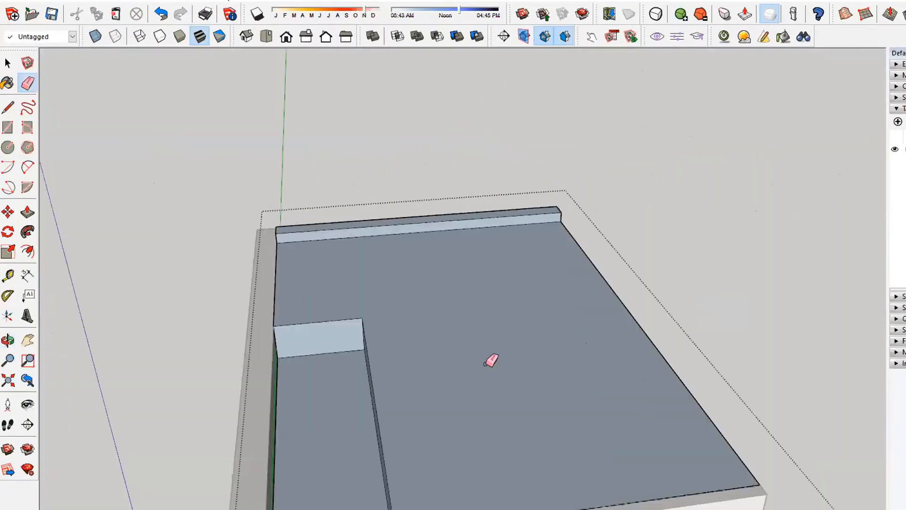
middle_drag(484, 413, 93, 300)
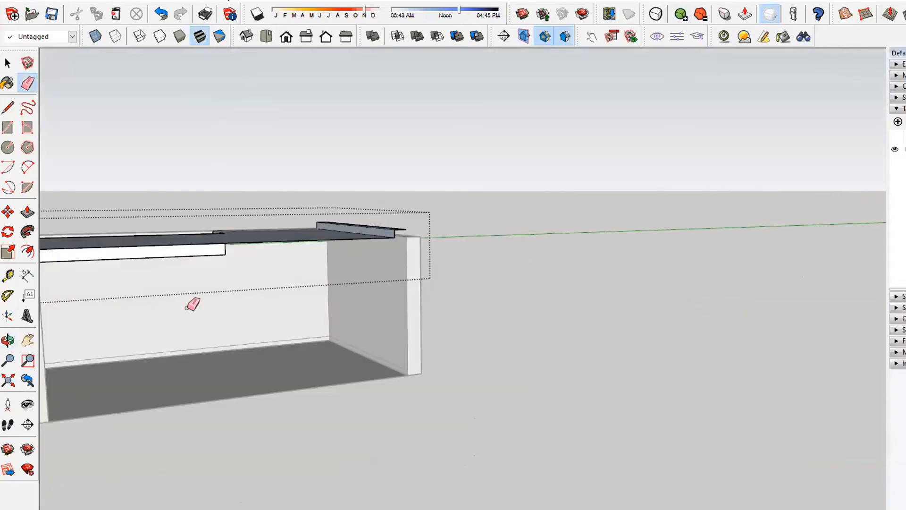
middle_drag(187, 309, 159, 245)
scroll(252, 274, up, 5)
scroll(255, 271, up, 2)
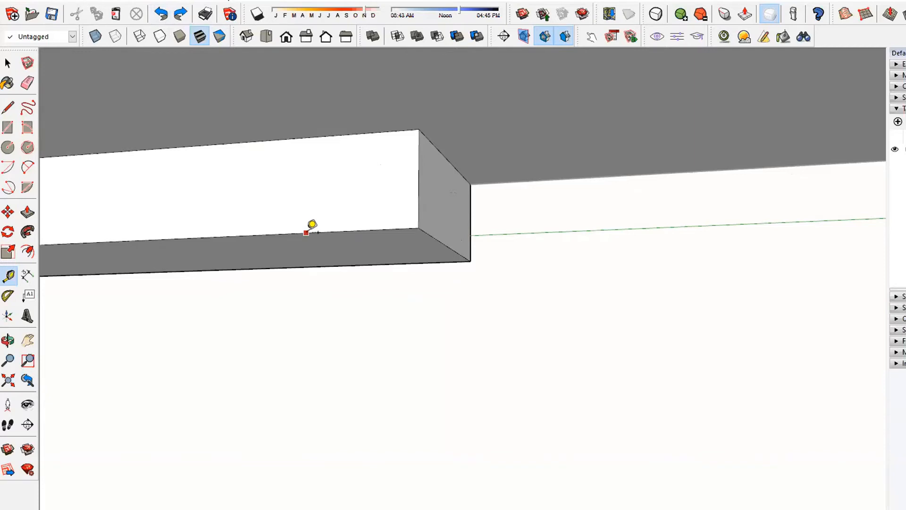
text(6)
key(Return)
click(306, 233)
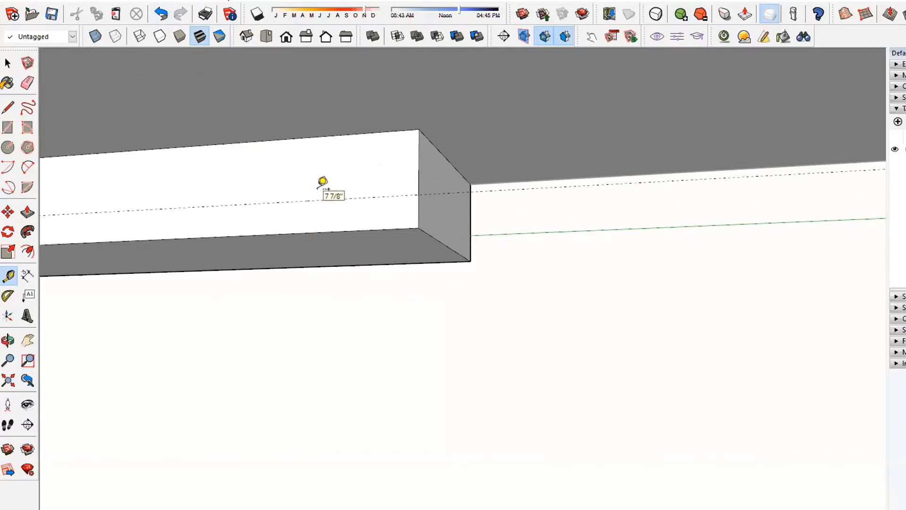
text(6)
key(Return)
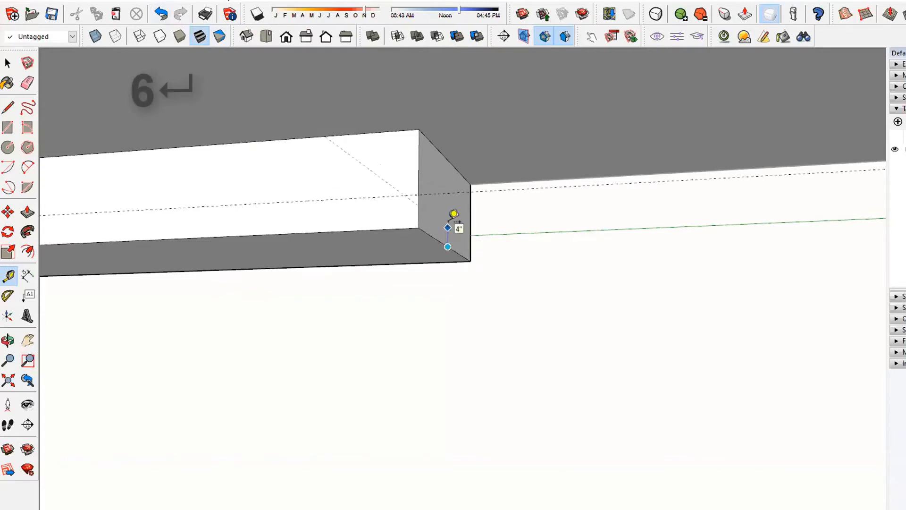
text(6)
key(Return)
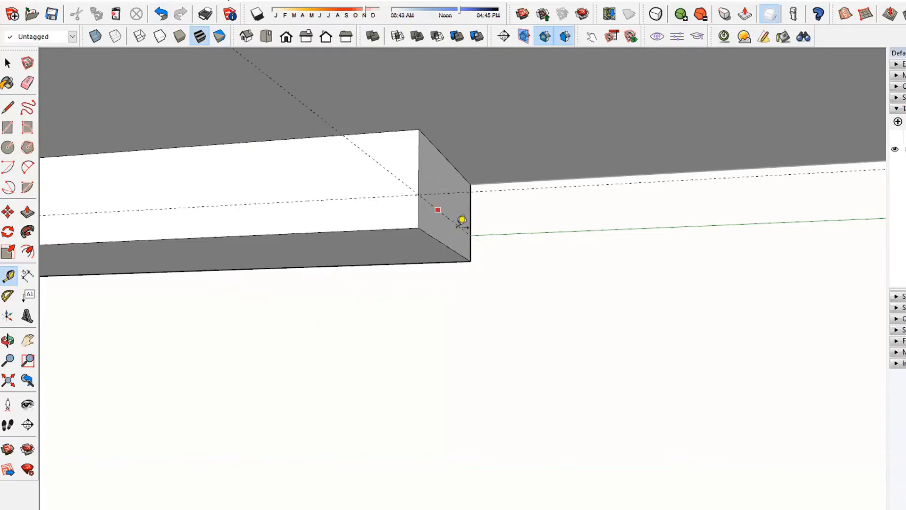
Draw lines along the guides across the lowered area's short and long sides to split each face.
mouse_move(462, 220)
middle_down()
mouse_move(415, 230)
mouse_move(425, 223)
mouse_move(466, 229)
middle_up()
key(l)
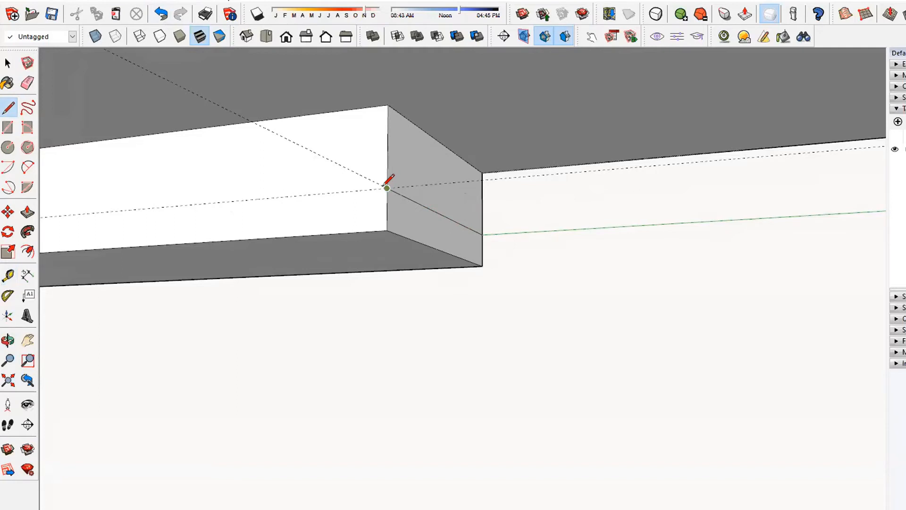
scroll(433, 205, down, 4)
middle_drag(151, 215, 128, 212)
click(56, 232)
scroll(411, 214, up, 3)
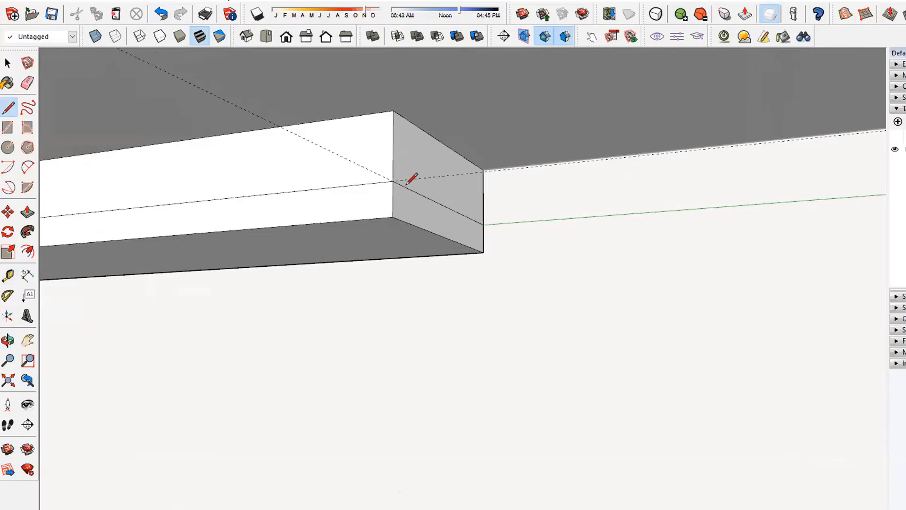
Push the upper parts of the lowered area's short and long sides inward 8 inches to form a stepped cove.
scroll(401, 183, down, 1)
scroll(208, 196, down, 3)
middle_drag(401, 178, 467, 200)
scroll(376, 176, up, 2)
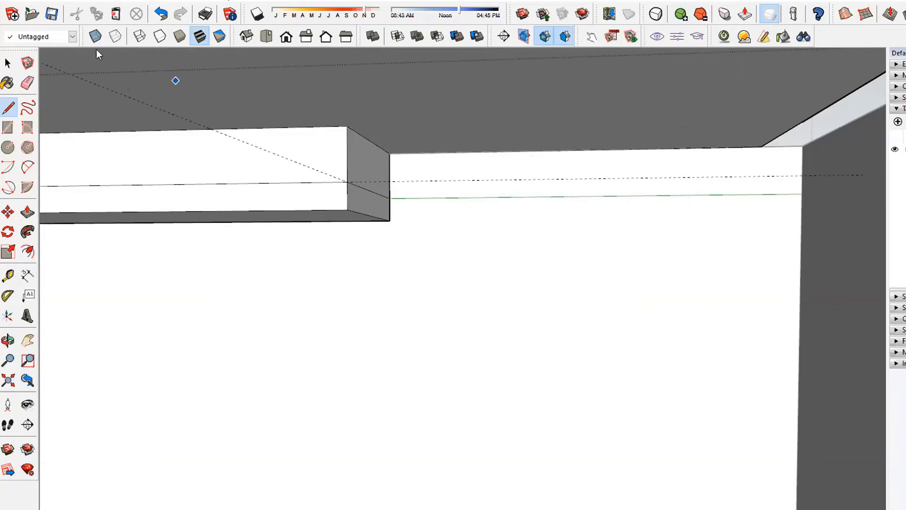
click(8, 62)
key(p)
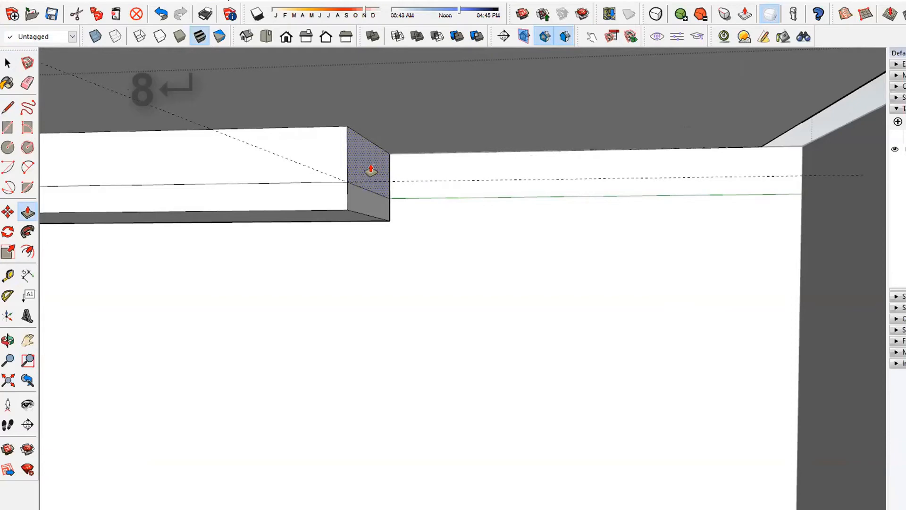
click(372, 171)
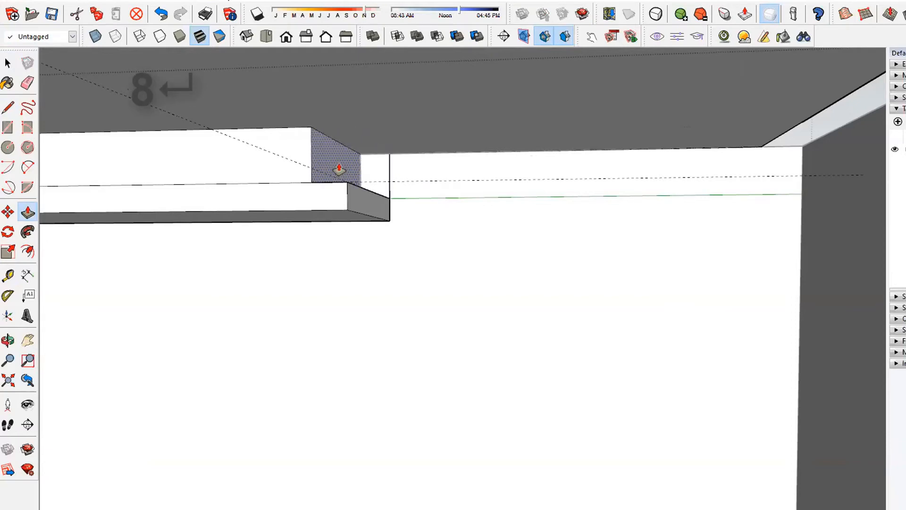
click(266, 174)
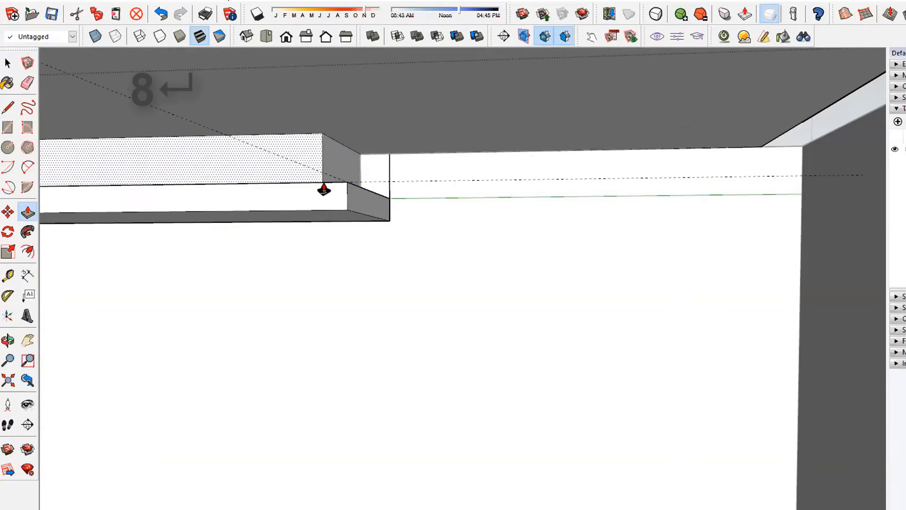
Erase the leftover wall-side face beside the recessed short end and the seam line on the cove ledge.
mouse_move(324, 189)
middle_down()
mouse_move(226, 210)
mouse_move(262, 228)
mouse_move(288, 225)
mouse_move(307, 193)
middle_up()
scroll(290, 199, up, 2)
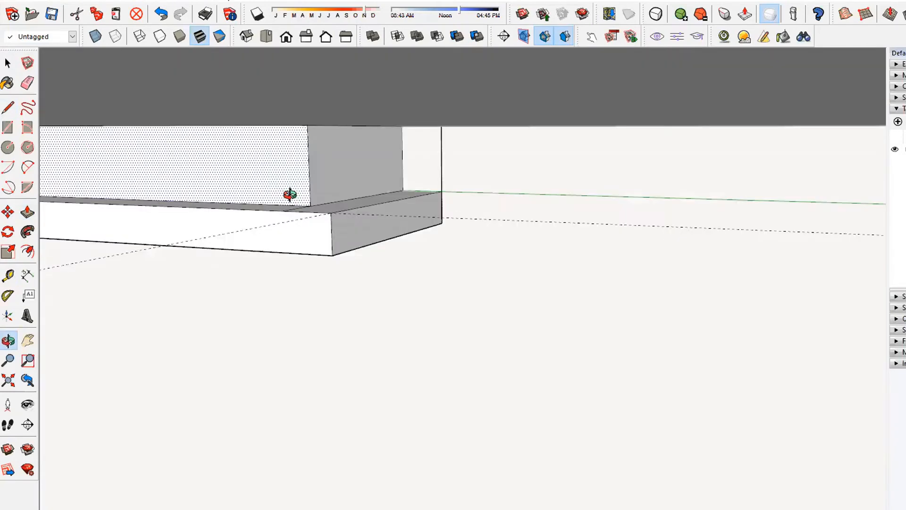
key(p)
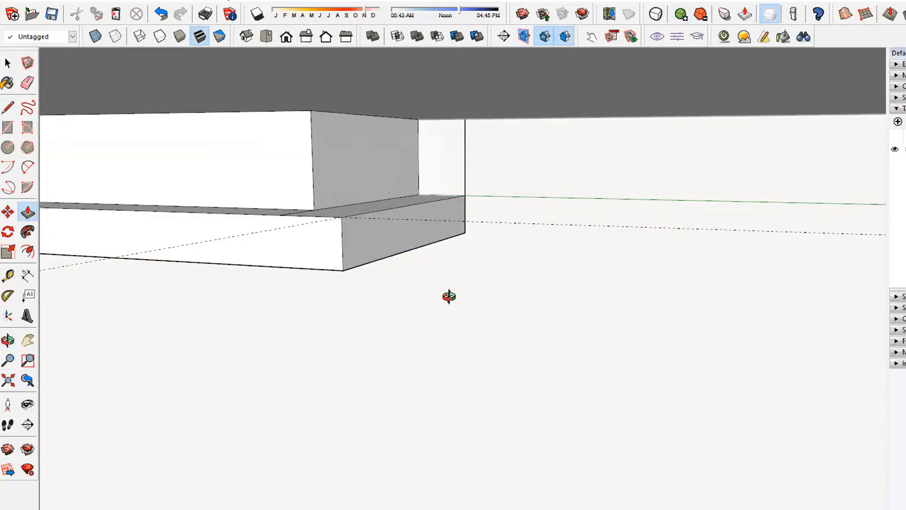
middle_drag(449, 296, 503, 296)
middle_drag(340, 221, 504, 378)
scroll(571, 318, up, 3)
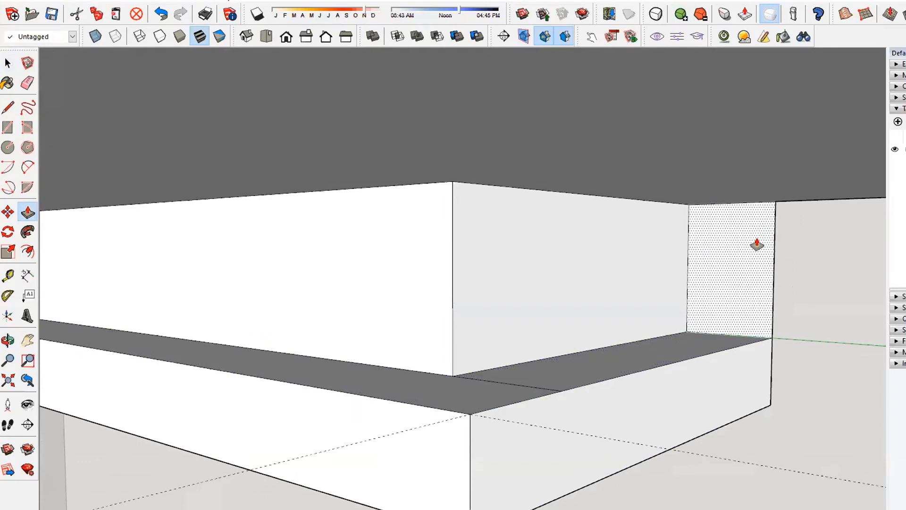
key(e)
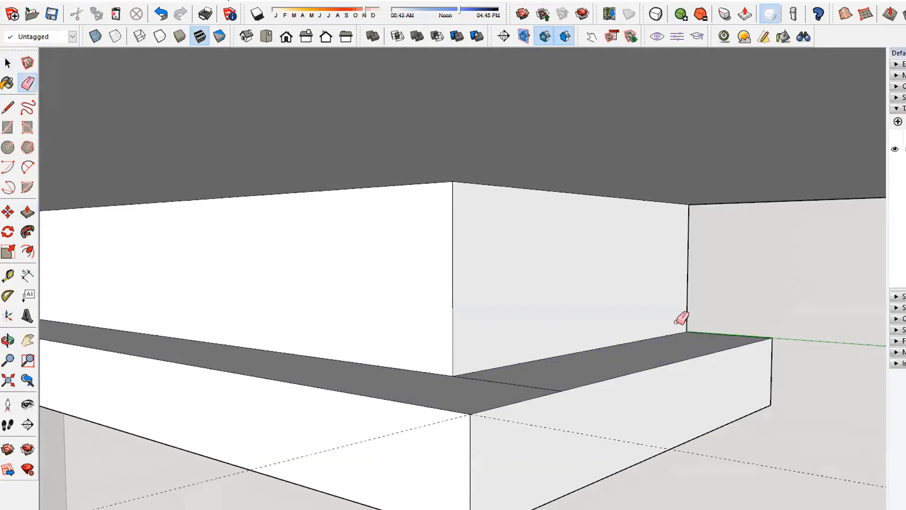
click(525, 385)
scroll(525, 385, down, 8)
Erase the leftover wall-side face at the opposite end of the cove.
middle_drag(525, 385, 674, 385)
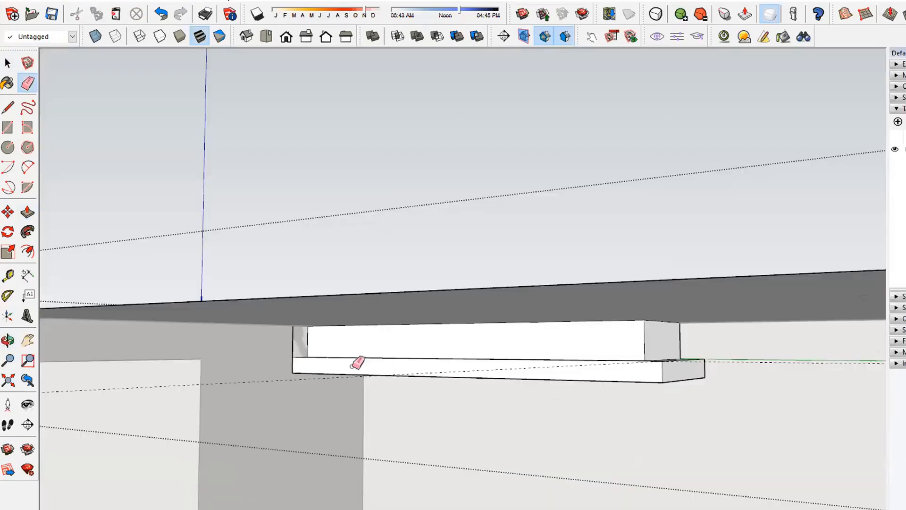
scroll(302, 342, up, 5)
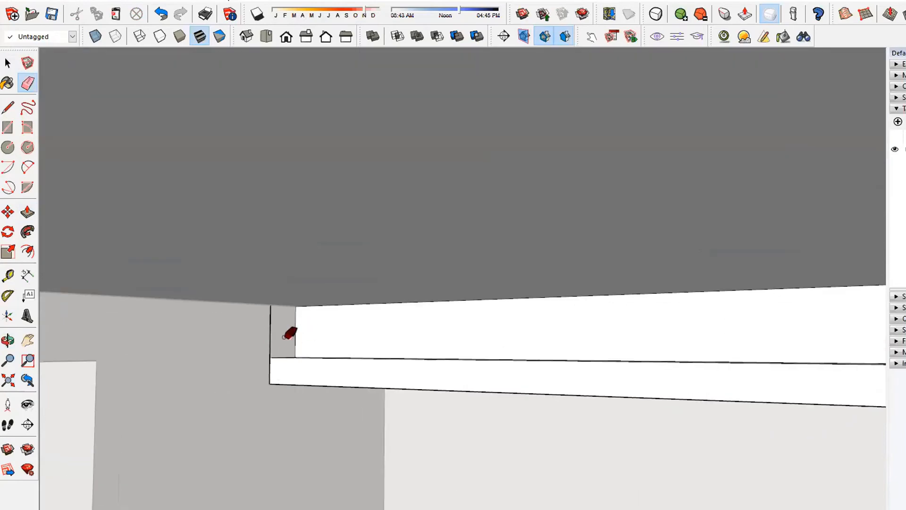
click(271, 345)
scroll(278, 346, down, 5)
middle_drag(279, 346, 528, 327)
scroll(533, 324, up, 2)
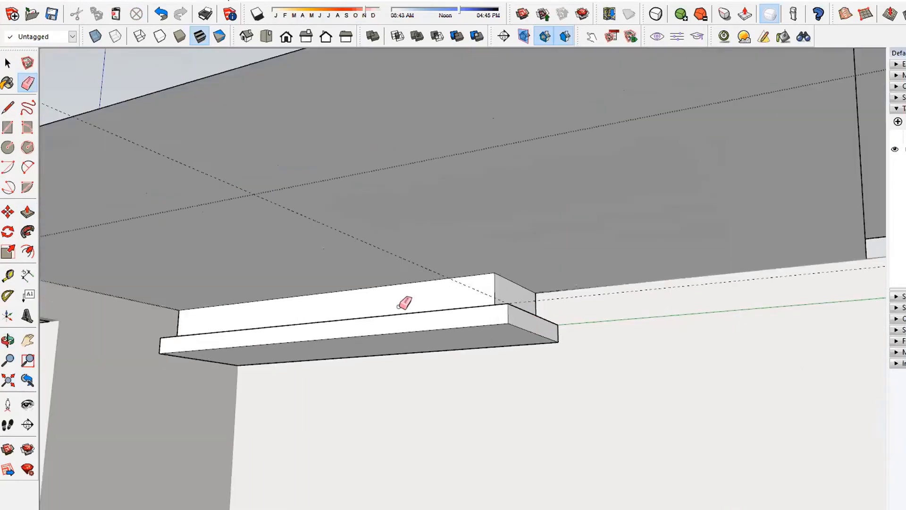
Delete all guides from the model and inspect the cleaned-up ceiling.
click(32, 2)
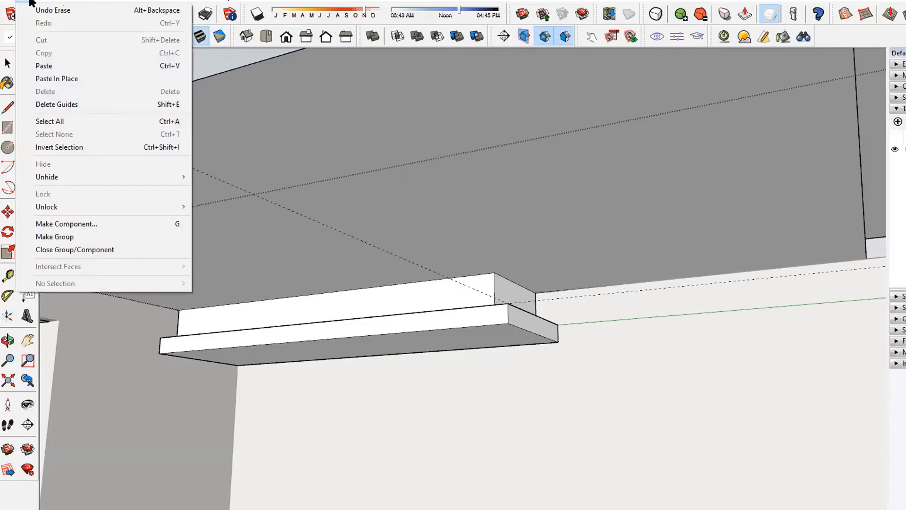
click(71, 106)
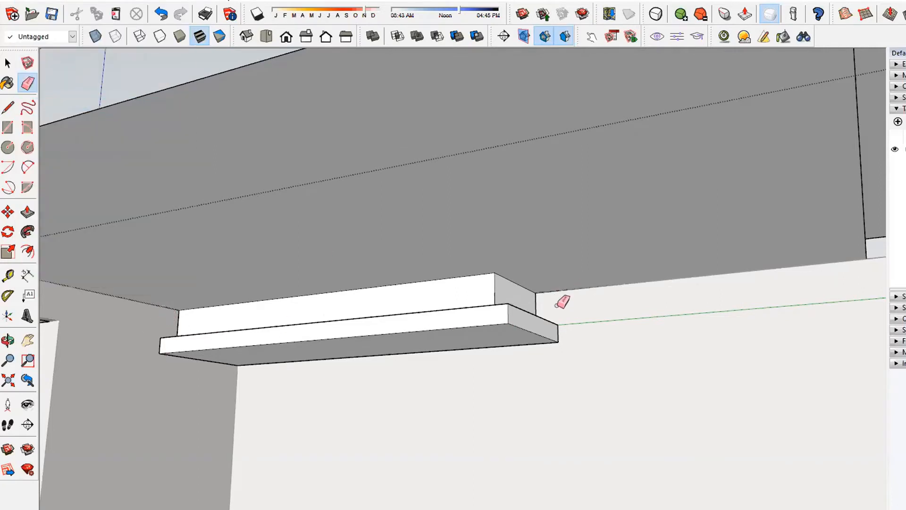
middle_drag(404, 327, 374, 354)
scroll(449, 338, up, 4)
mouse_move(493, 308)
middle_down()
mouse_move(463, 380)
mouse_move(472, 376)
middle_up()
scroll(477, 344, up, 3)
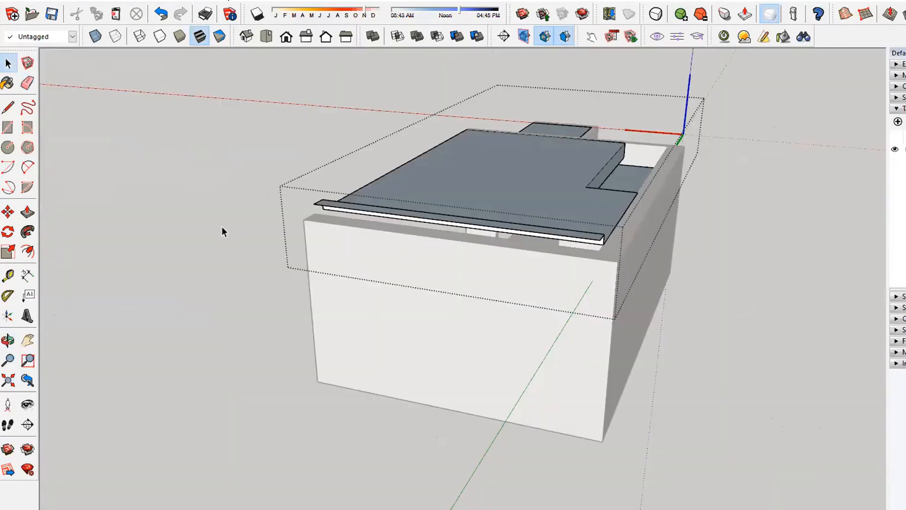
Leave the ceiling component, open the walls for editing and draw a line across the long wall's top in line with the raised strip's inner face.
click(222, 227)
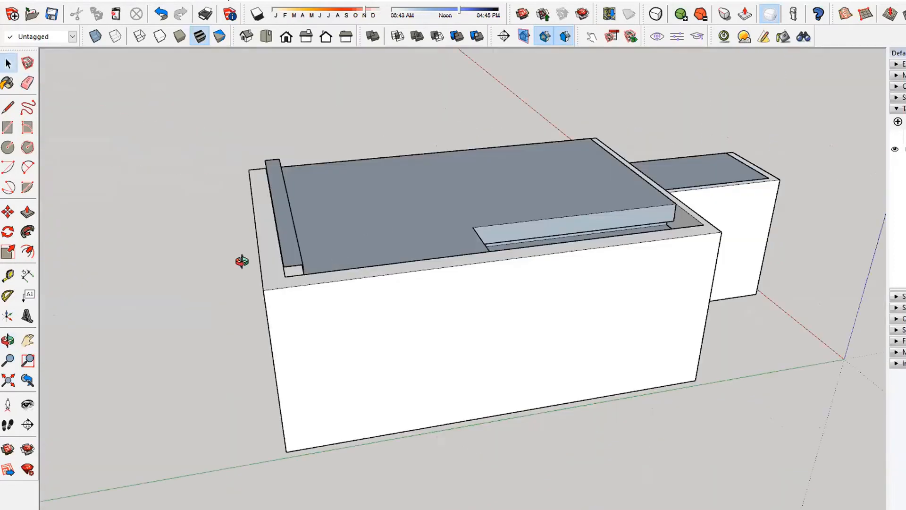
middle_drag(239, 259, 254, 274)
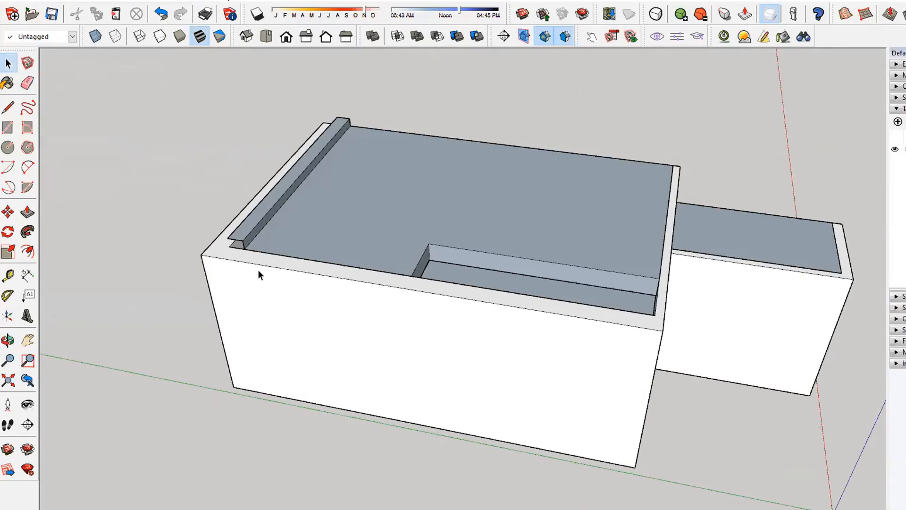
double_click(258, 270)
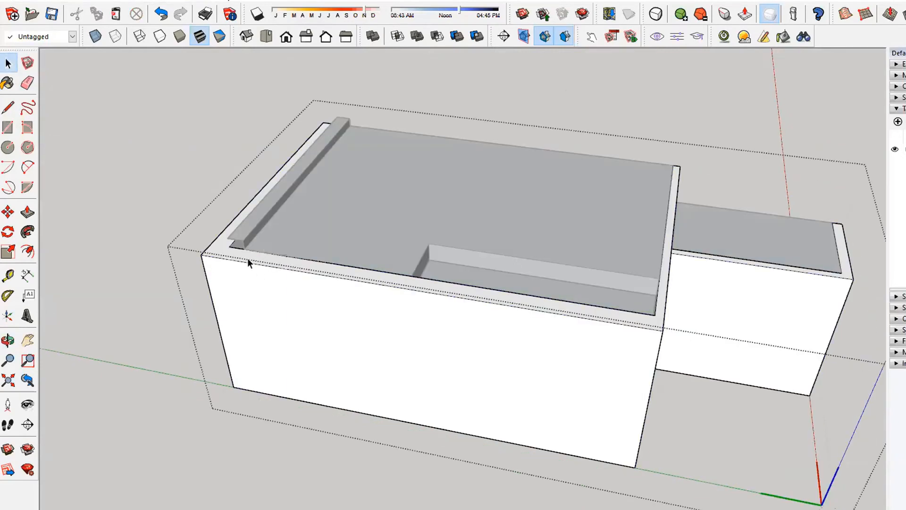
scroll(248, 258, up, 6)
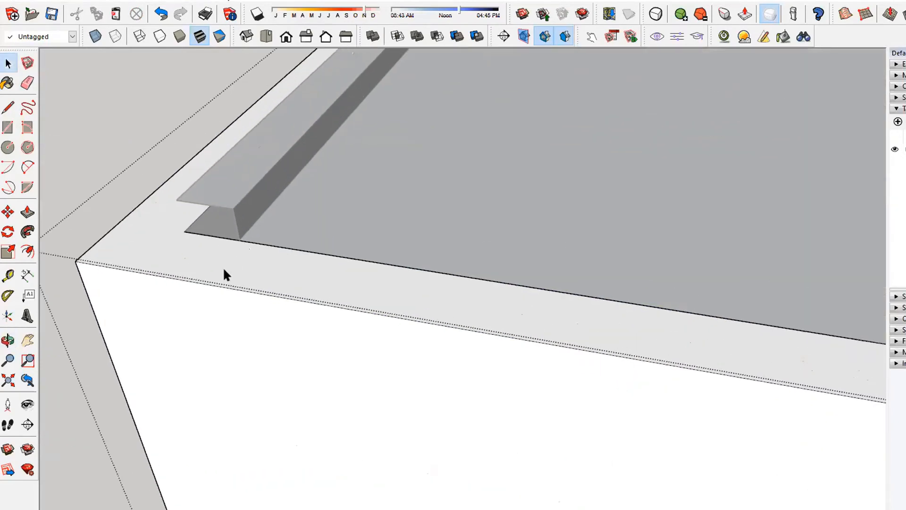
key(l)
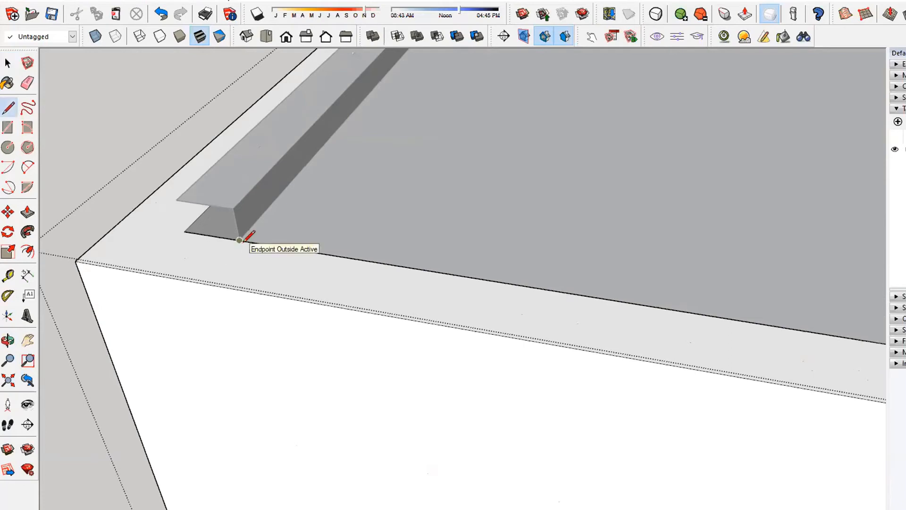
click(201, 283)
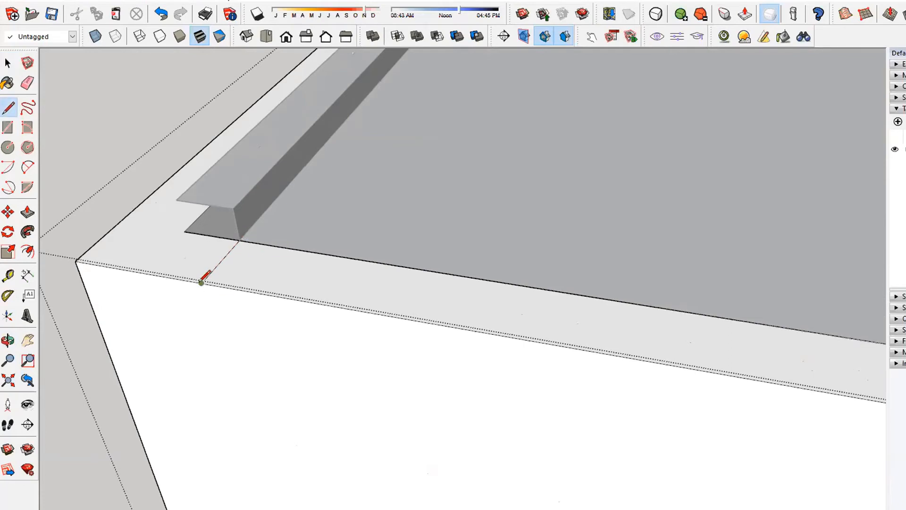
click(239, 240)
Push/Pull the end wall's top face up 6 inches around the ceiling's raised strip and leave the walls component.
key(p)
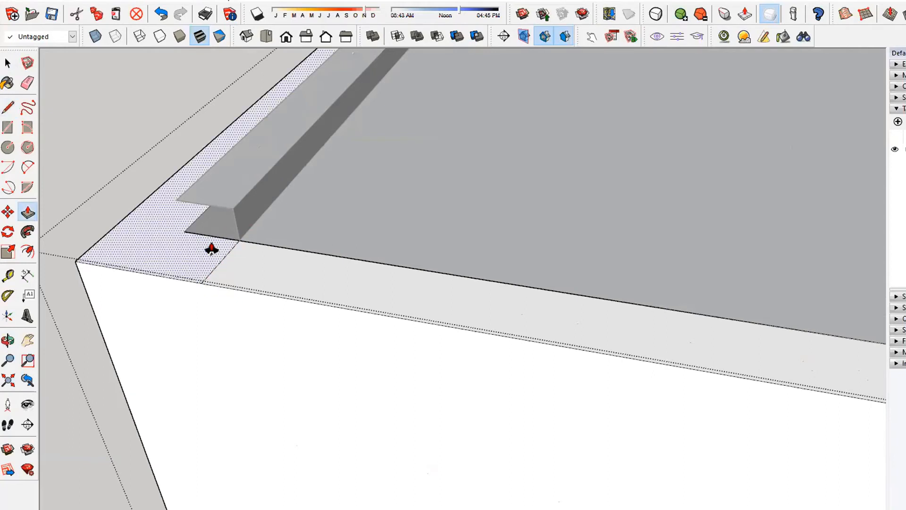
click(211, 249)
text(6)
key(Return)
mouse_move(303, 235)
middle_down()
mouse_move(324, 247)
mouse_move(201, 301)
middle_up()
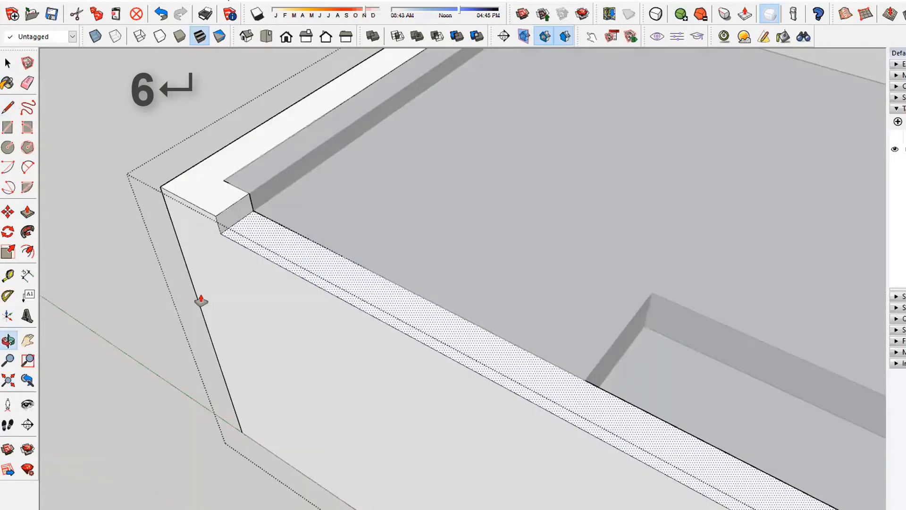
scroll(202, 298, down, 2)
middle_drag(206, 215, 431, 311)
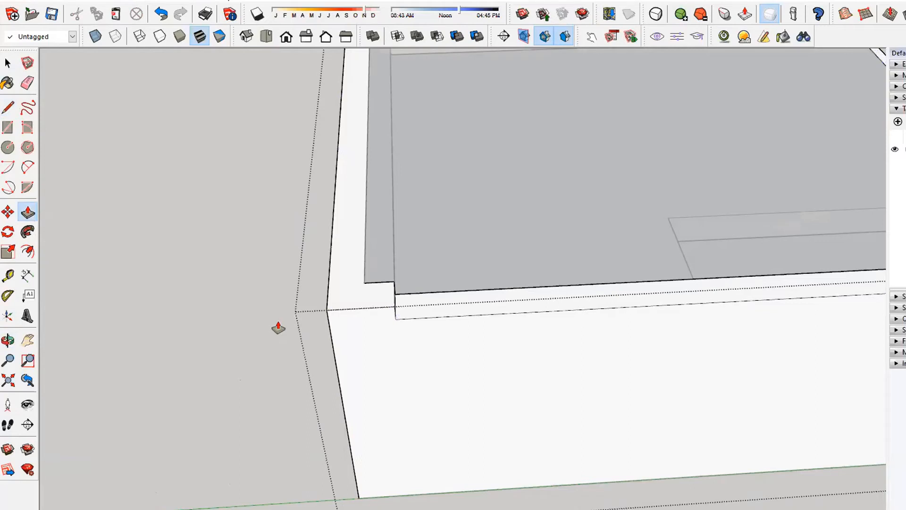
scroll(546, 273, down, 2)
middle_drag(547, 273, 463, 85)
key(space)
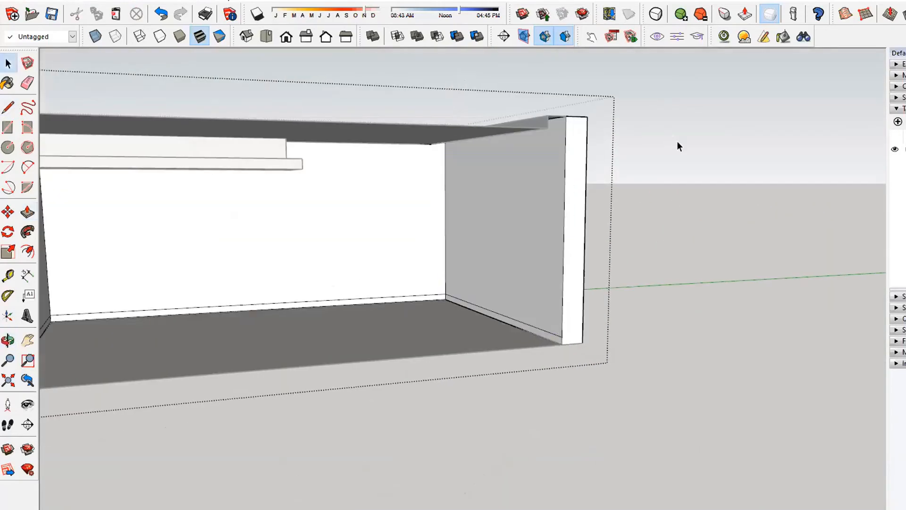
middle_drag(678, 143, 566, 212)
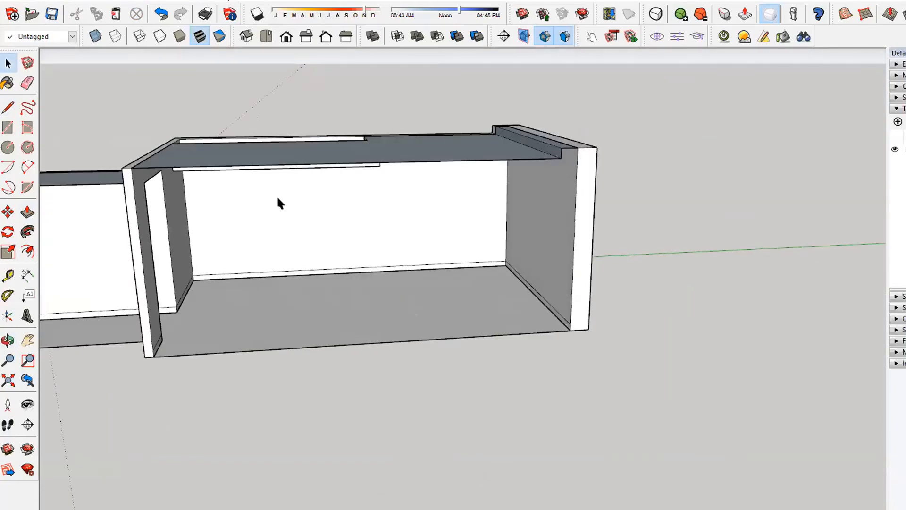
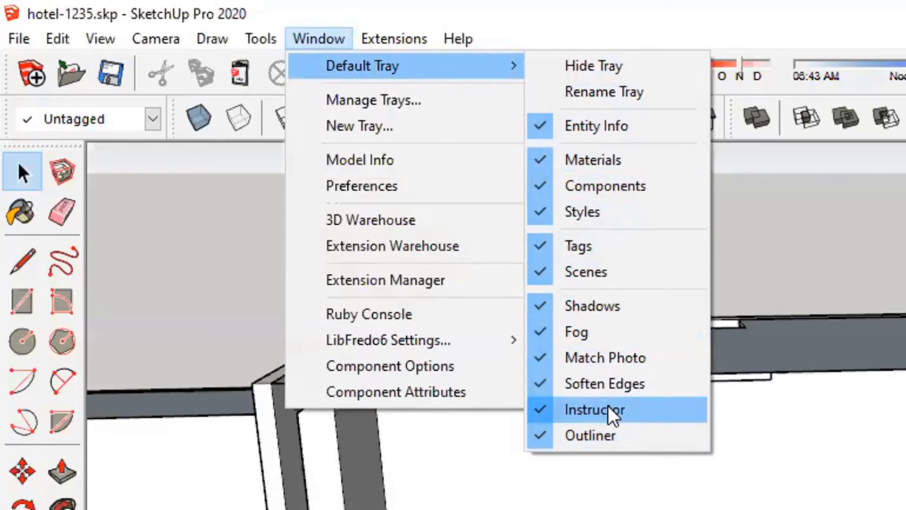
Look through the Entity Info, Materials and Components sections of the default tray.
click(536, 142)
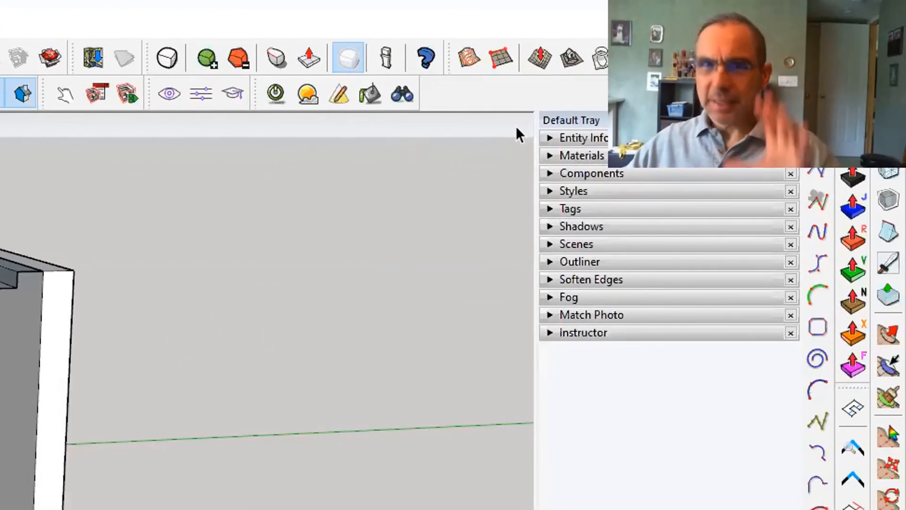
click(551, 138)
click(551, 137)
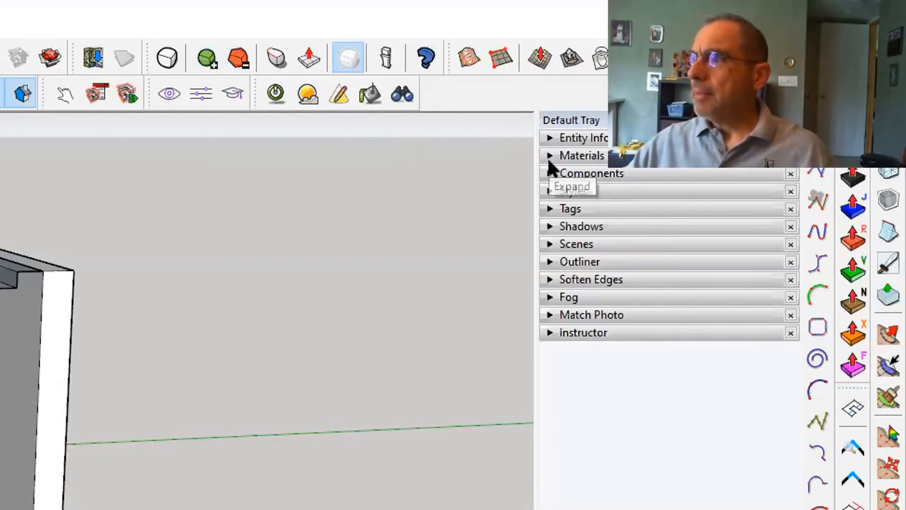
click(549, 156)
click(549, 157)
click(551, 175)
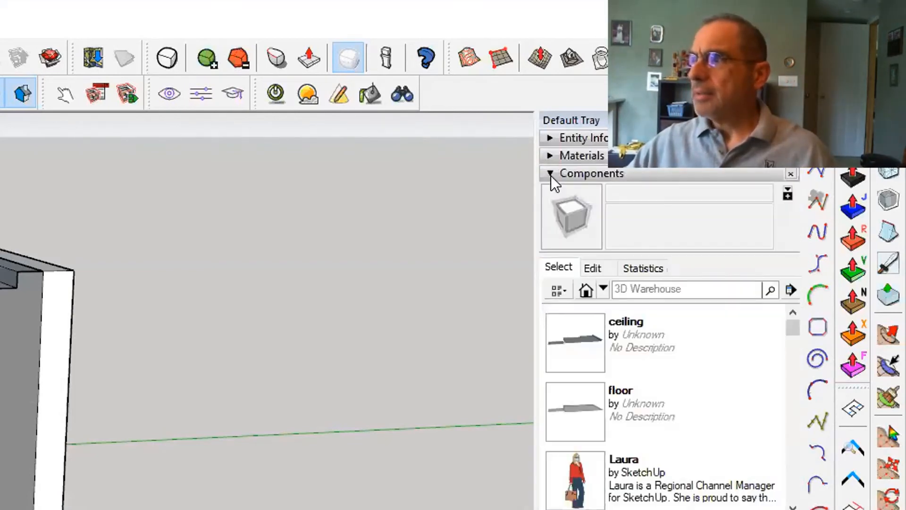
click(551, 174)
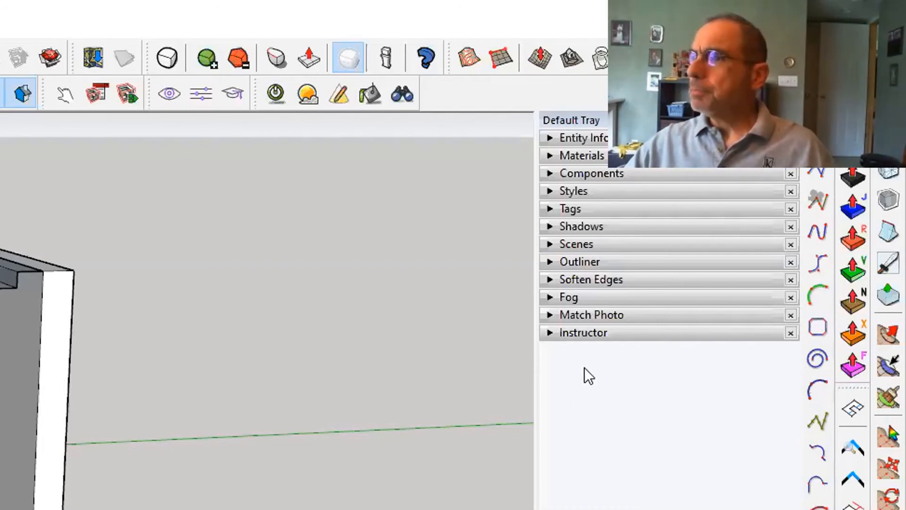
Create a tag named ceiling.
click(579, 211)
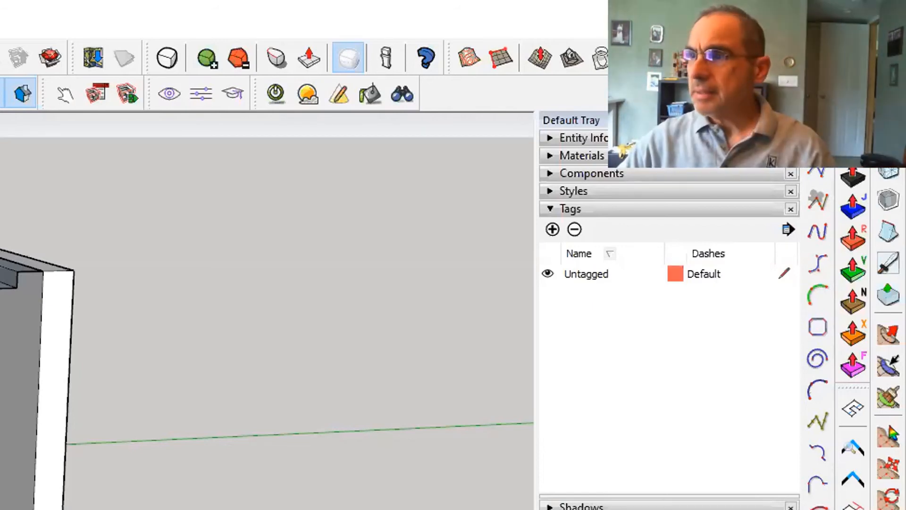
key(alt+Tab)
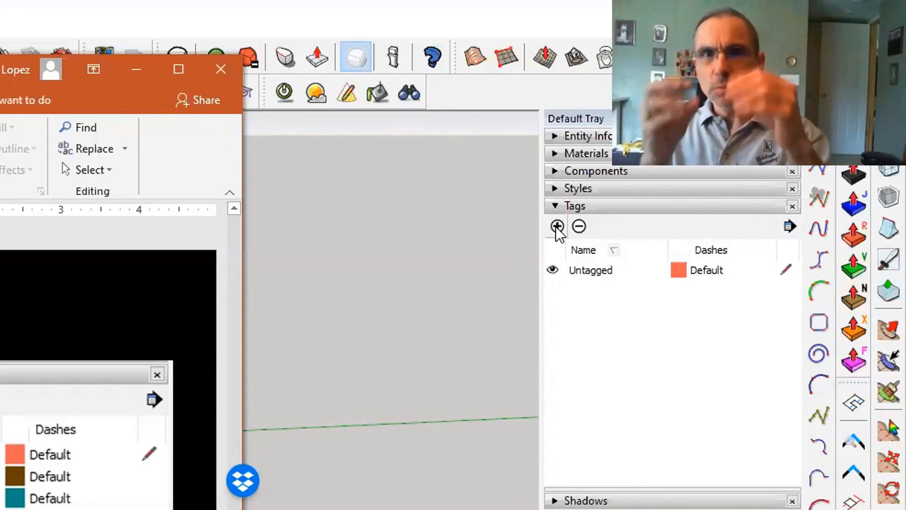
click(557, 226)
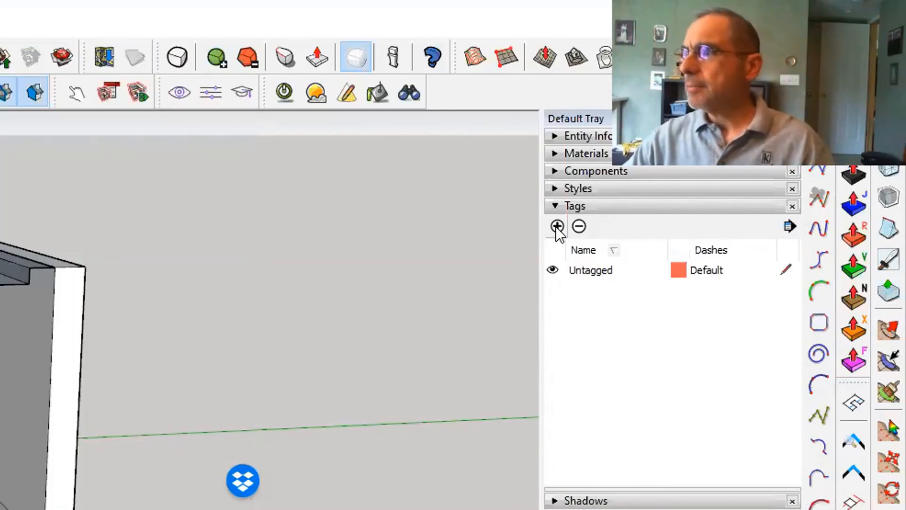
click(557, 227)
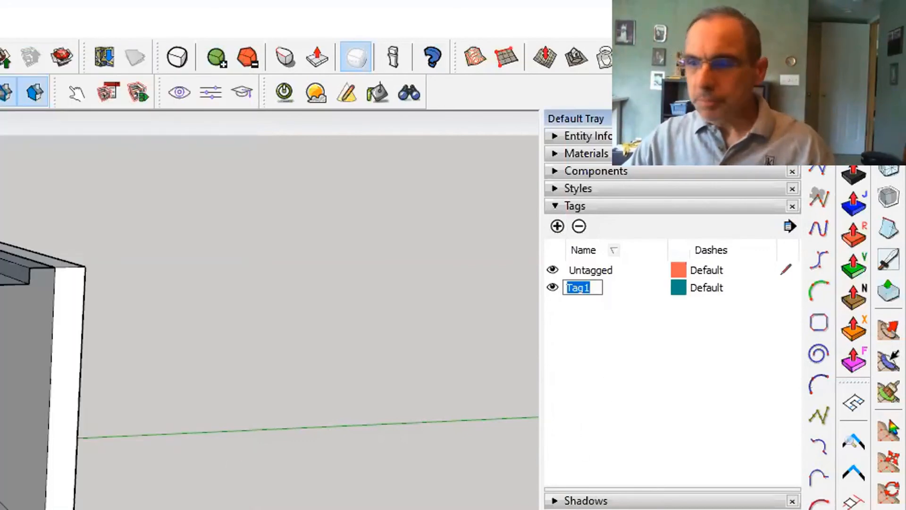
key(alt+Tab)
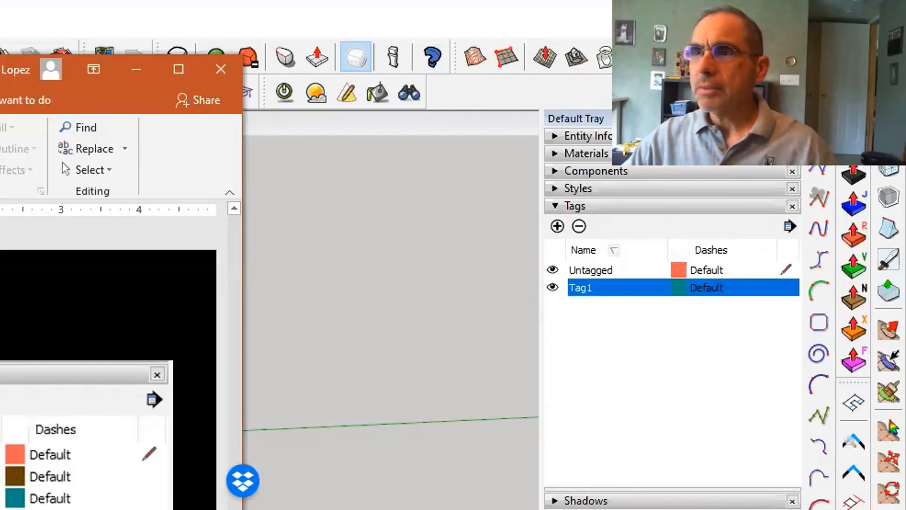
key(alt+Tab)
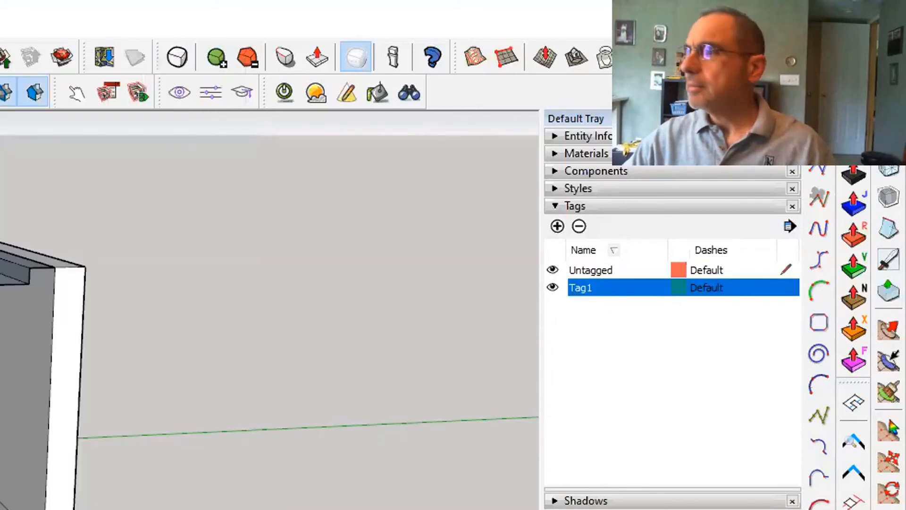
double_click(588, 284)
text(ce)
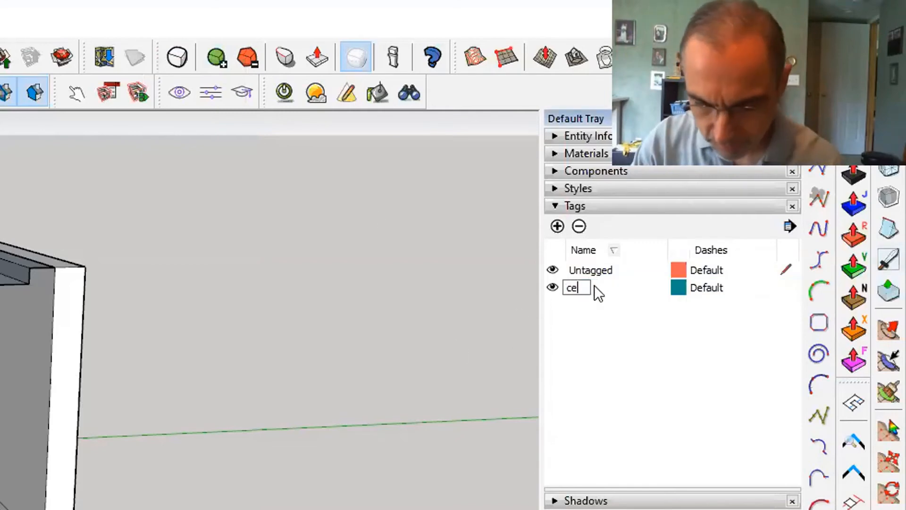
text(iling)
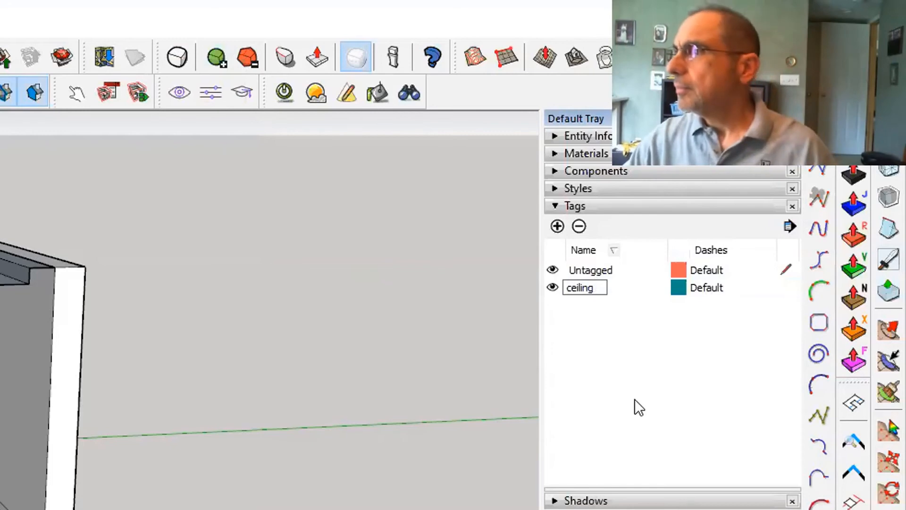
click(608, 315)
Add three more tags named floor, walls and furniture.
click(557, 227)
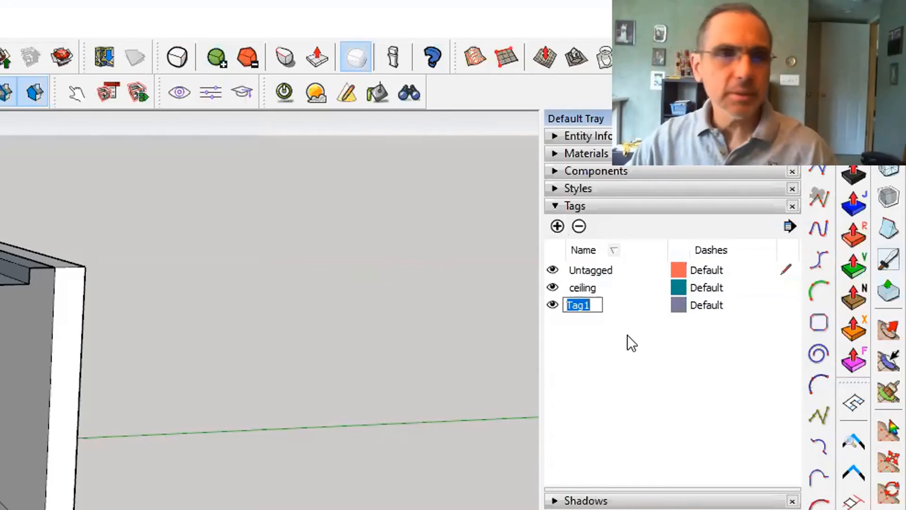
text(floor)
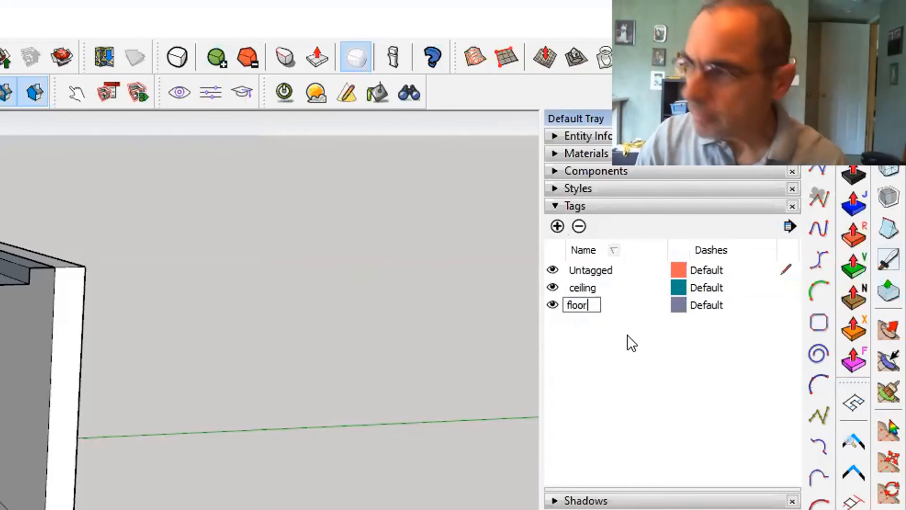
click(557, 227)
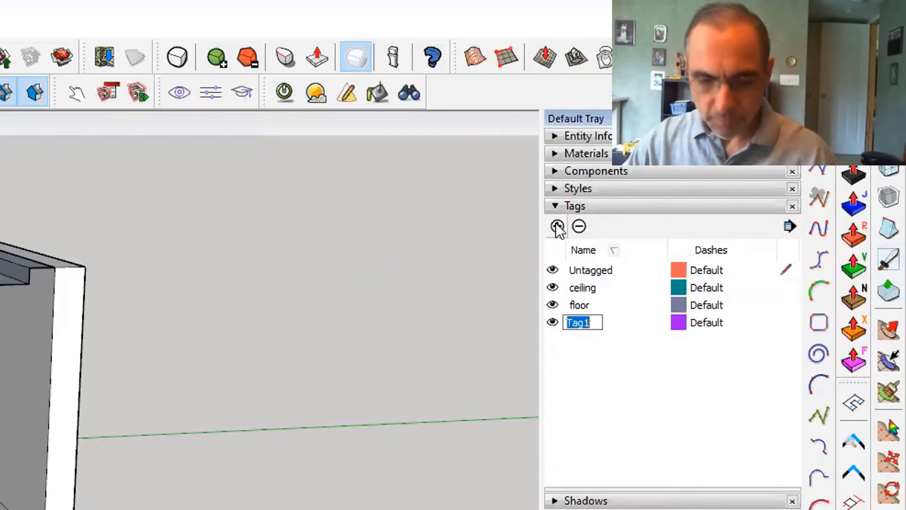
text(walls)
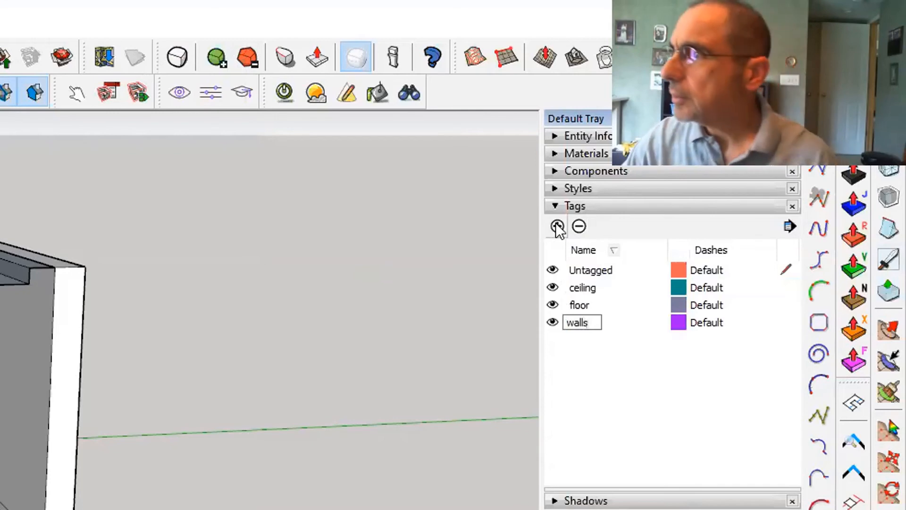
click(558, 226)
text(fur)
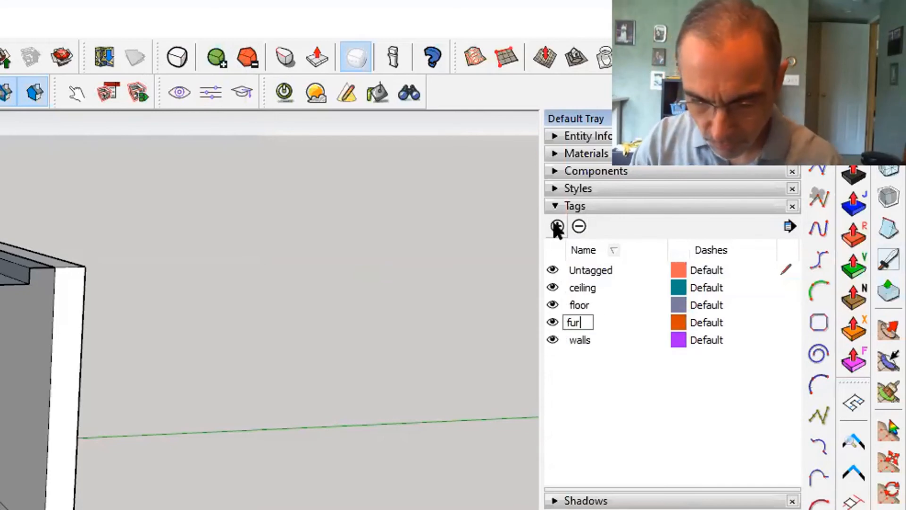
text(niture)
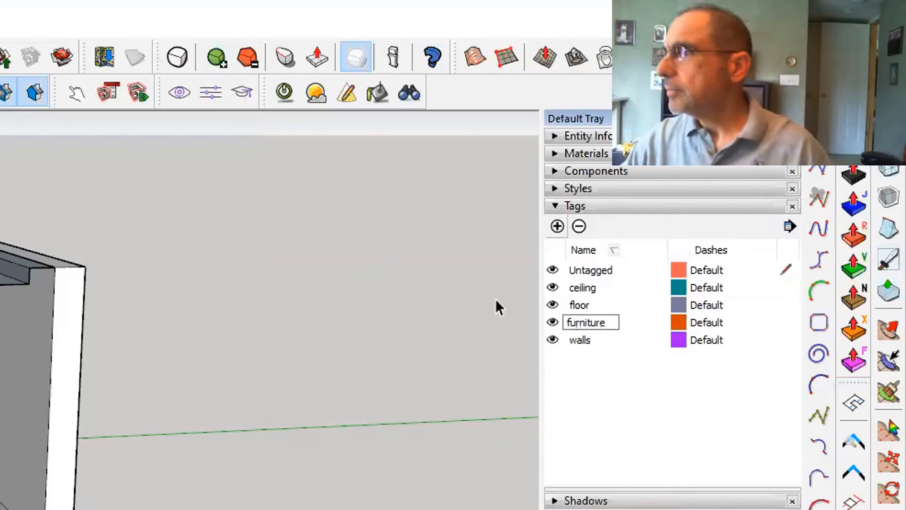
click(442, 387)
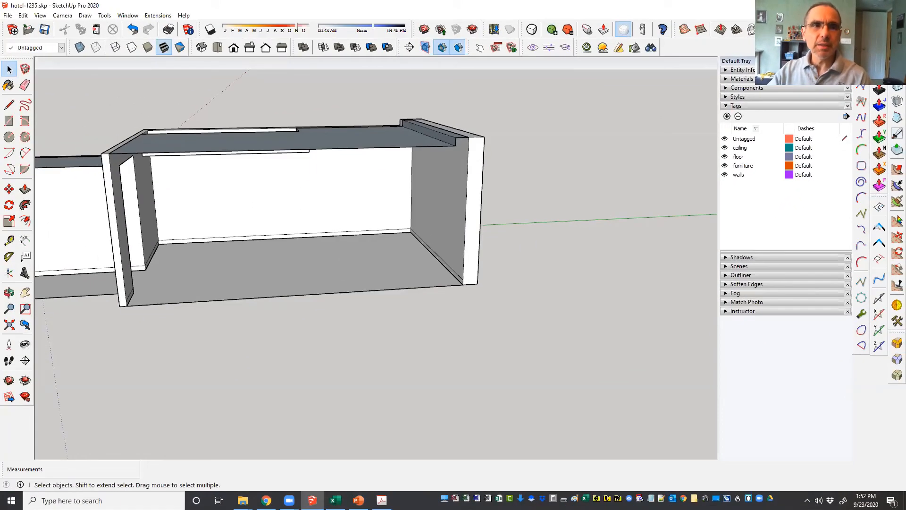
Assign the ceiling tag to the ceiling component.
click(359, 500)
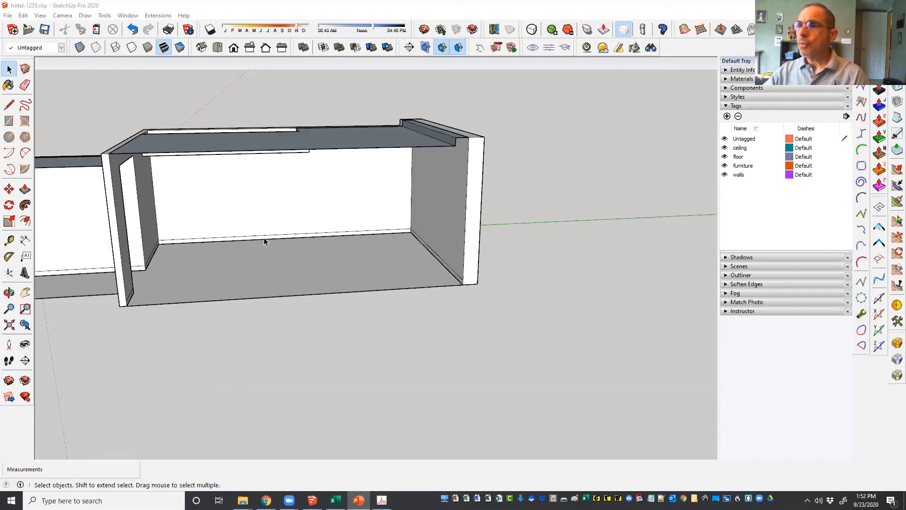
scroll(314, 310, down, 4)
middle_drag(314, 310, 308, 195)
scroll(304, 192, up, 3)
click(304, 179)
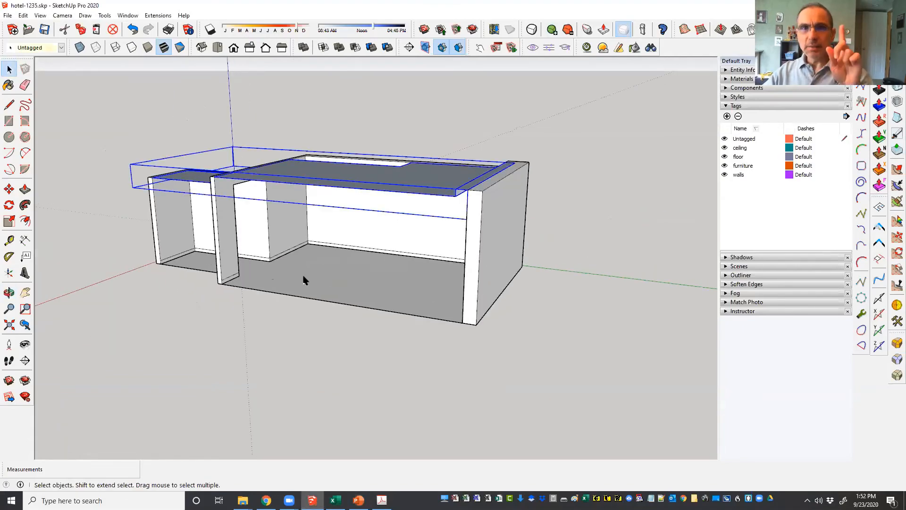
middle_drag(304, 280, 279, 375)
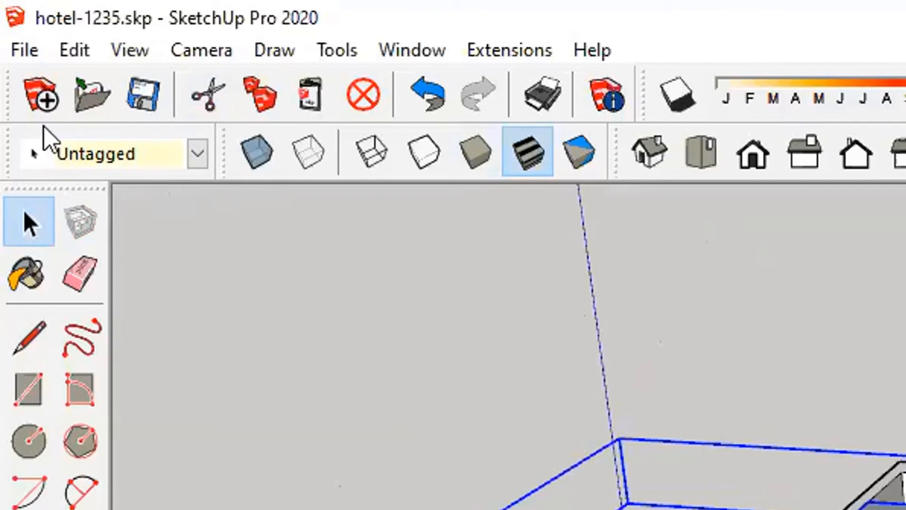
click(204, 160)
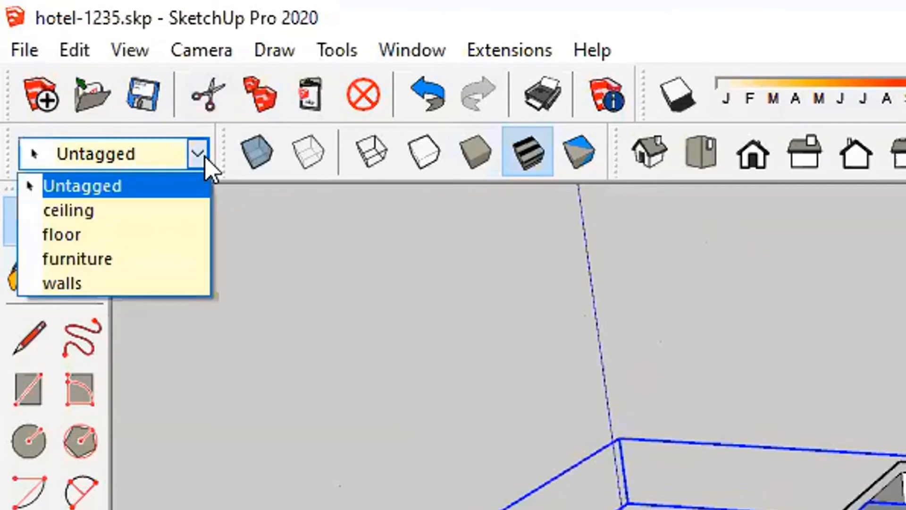
click(158, 214)
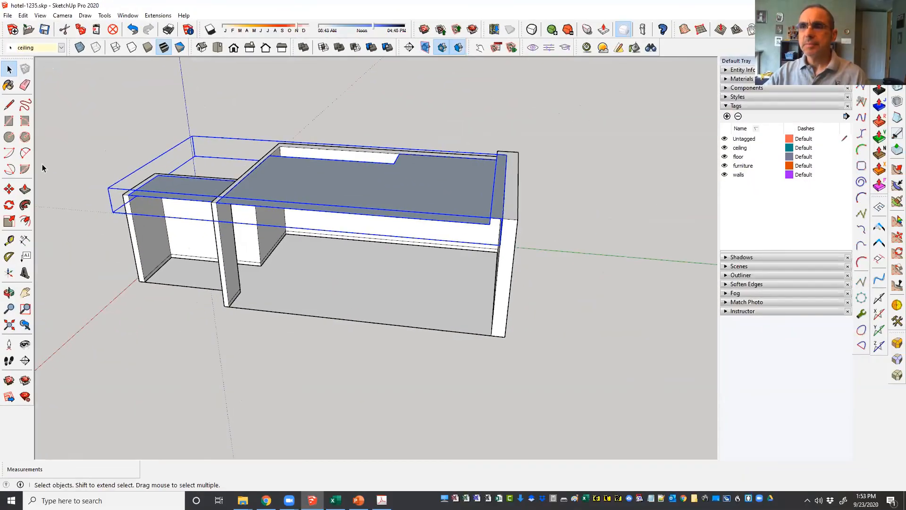
Reselect the ceiling to check its tag, and switch the ceiling tag's visibility off and on again.
click(232, 105)
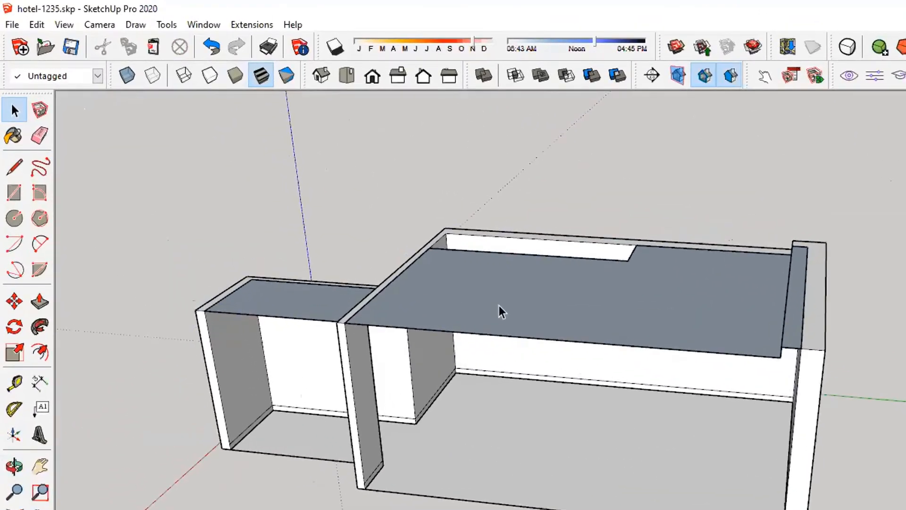
click(500, 305)
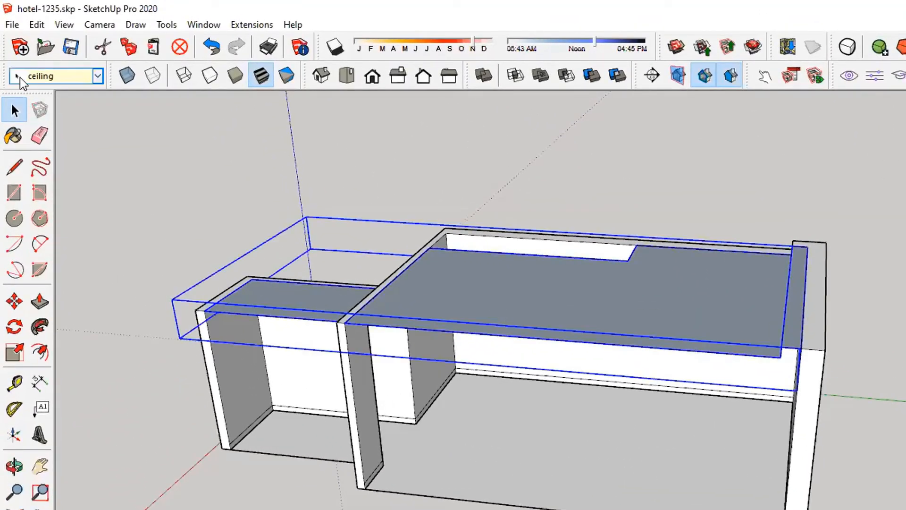
click(683, 153)
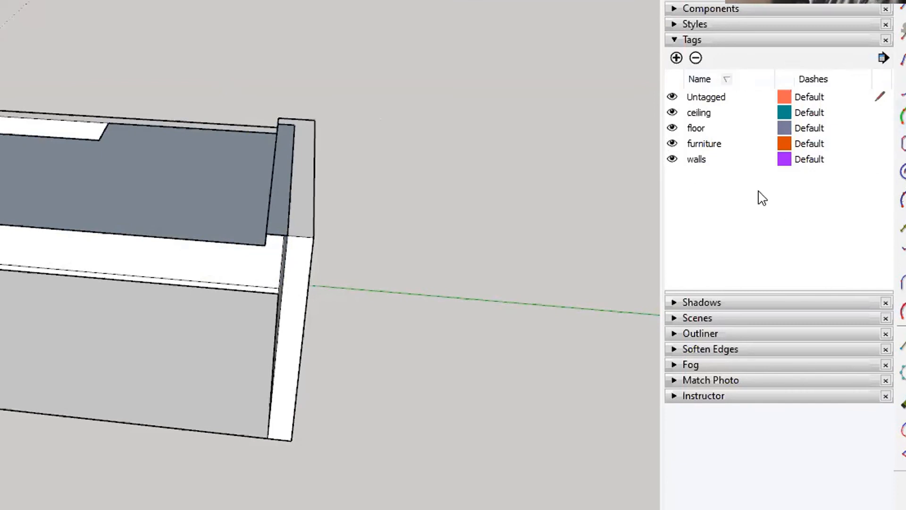
click(673, 112)
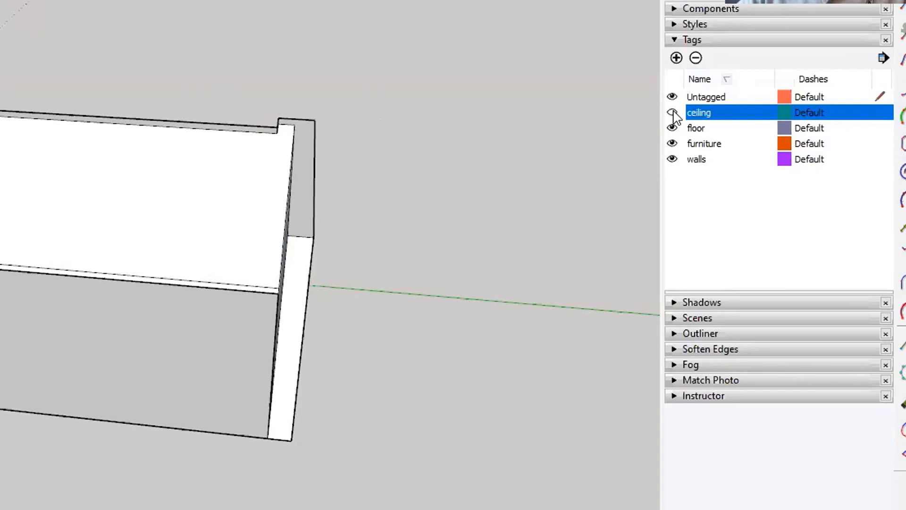
click(672, 113)
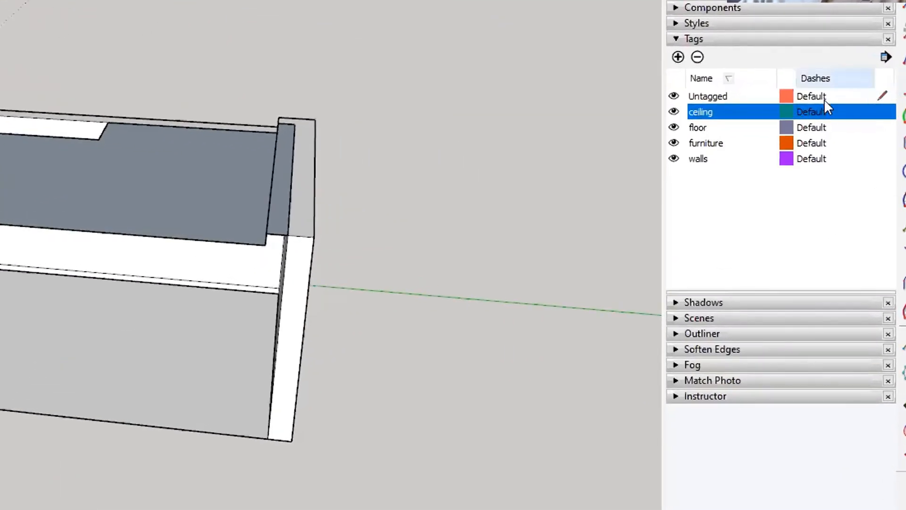
Try making the furniture tag the current drawing tag, and set the current tag back to Untagged.
click(887, 95)
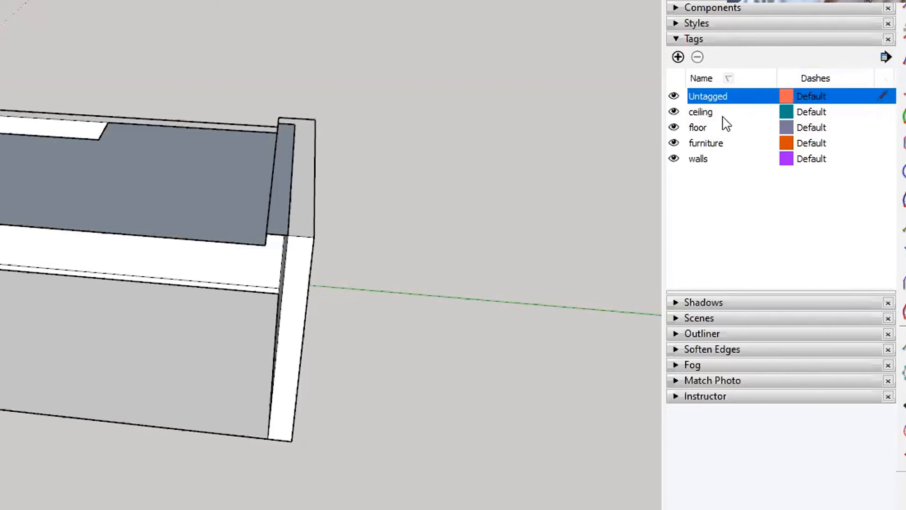
click(711, 113)
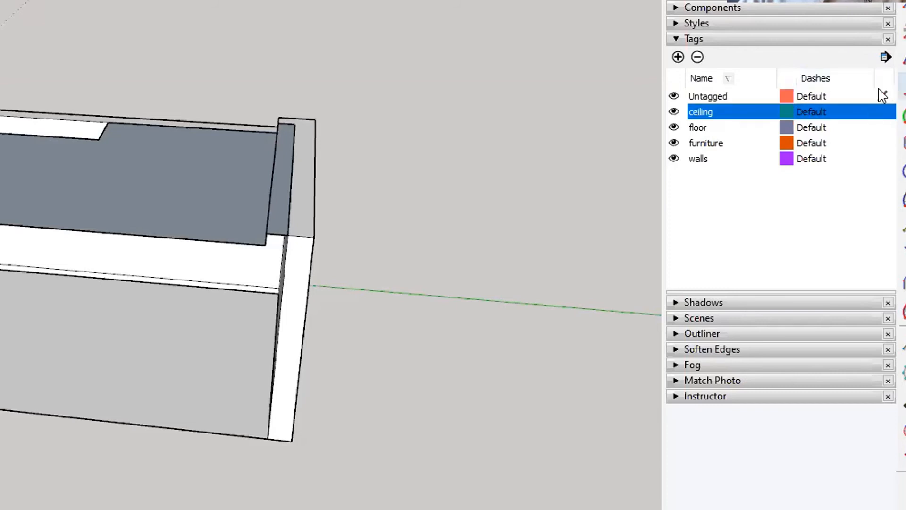
click(890, 142)
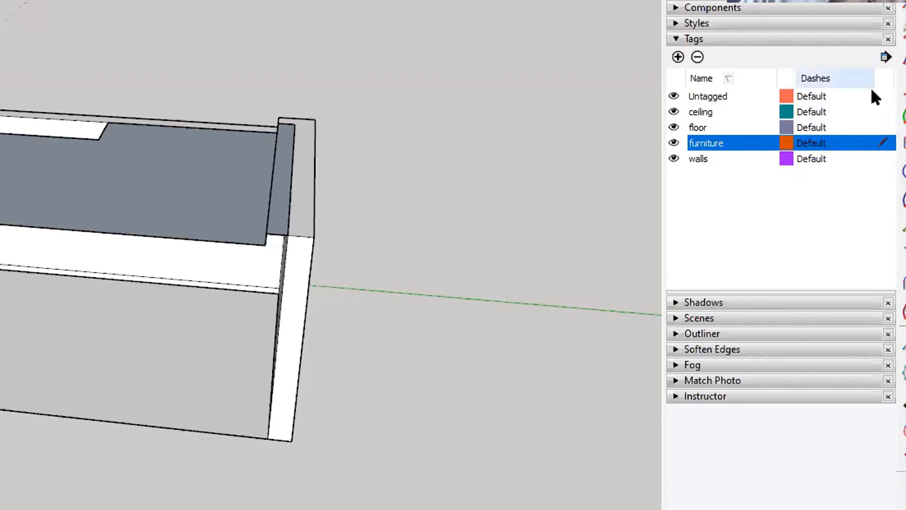
click(881, 100)
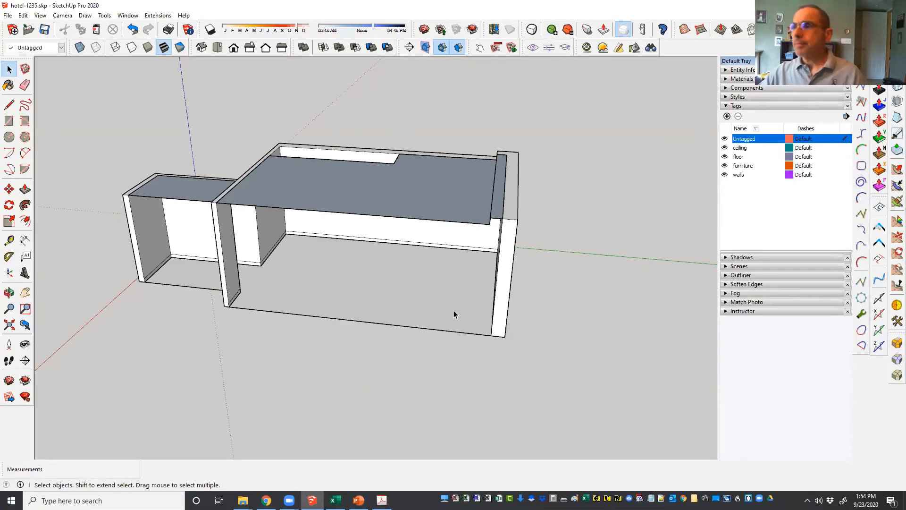
Assign the walls tag to the walls component through its entity information.
click(420, 216)
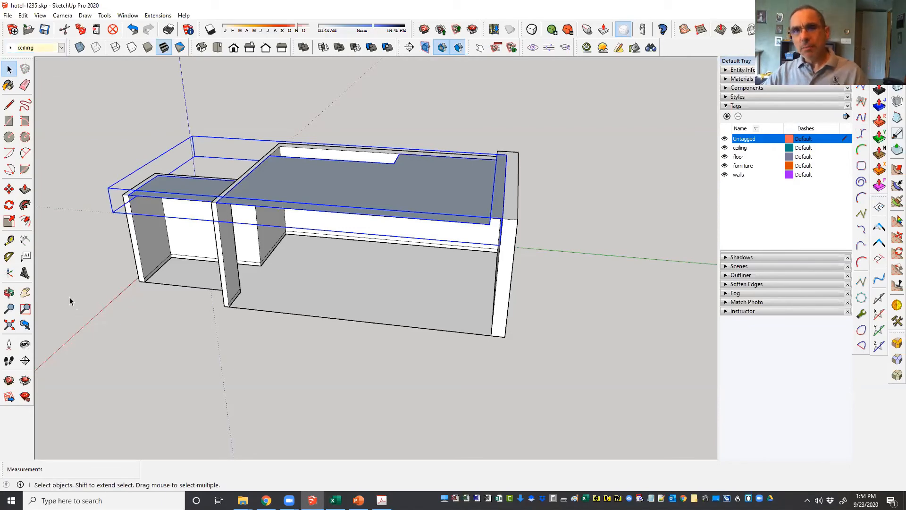
click(223, 245)
middle_drag(223, 245, 219, 167)
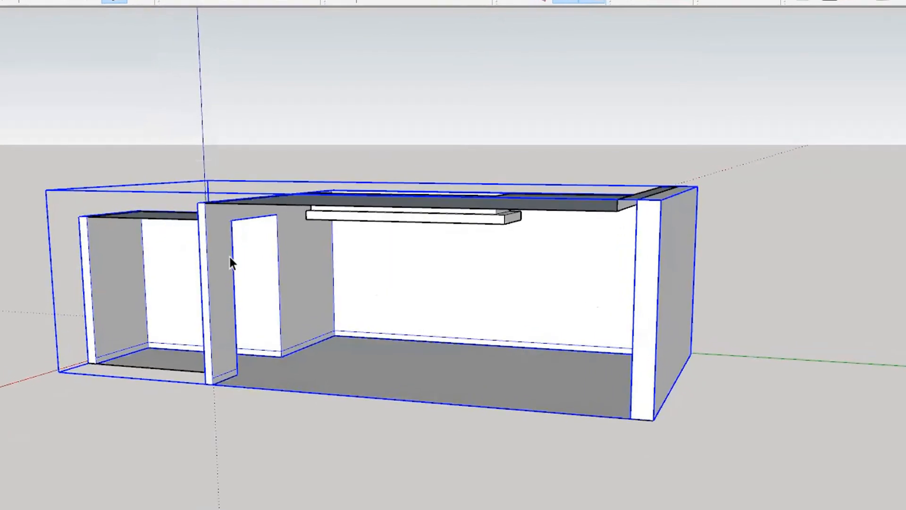
right_click(300, 268)
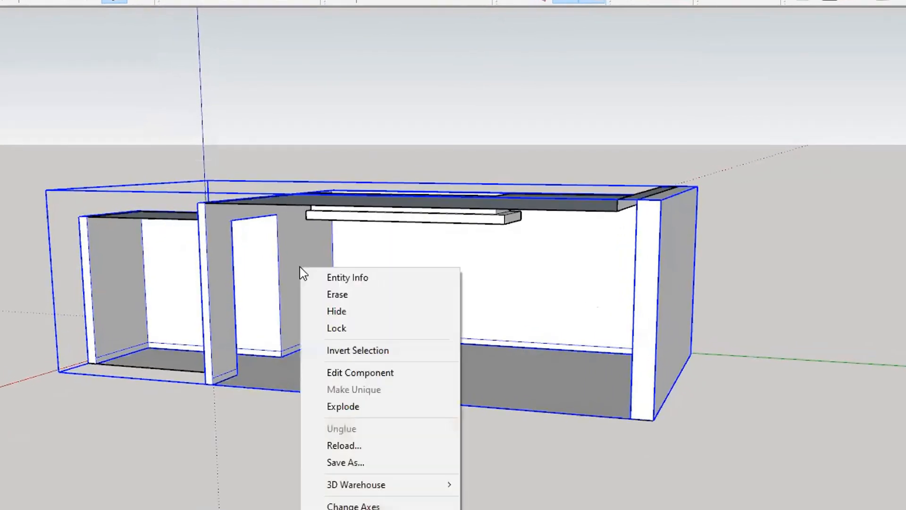
click(336, 280)
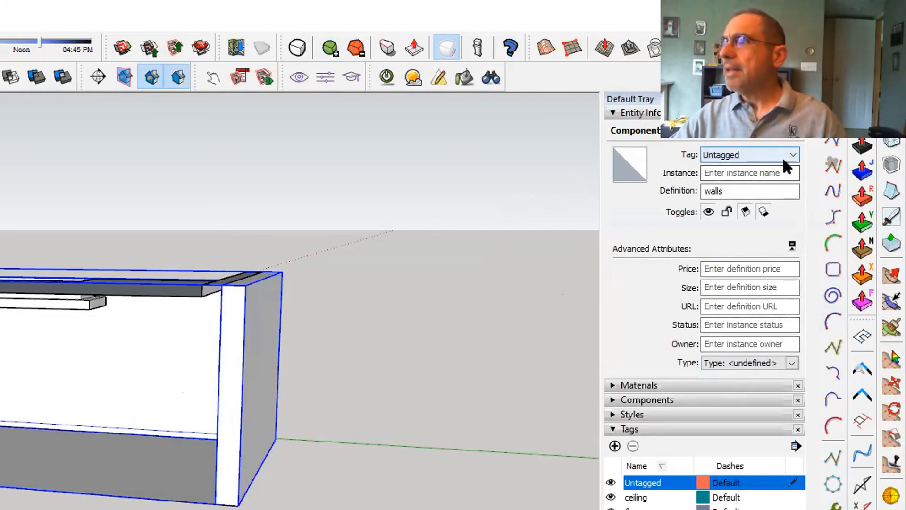
click(795, 156)
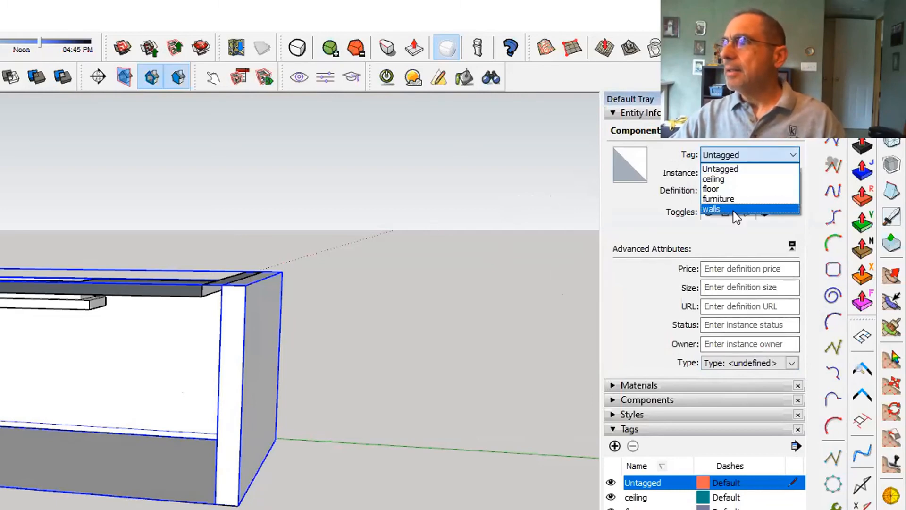
click(715, 211)
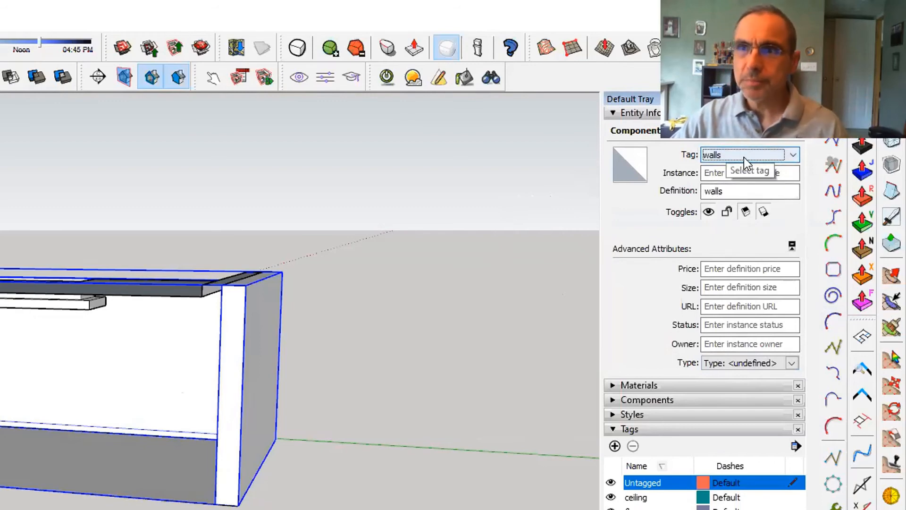
Assign the floor tag to the floor component through its entity information.
scroll(331, 367, down, 2)
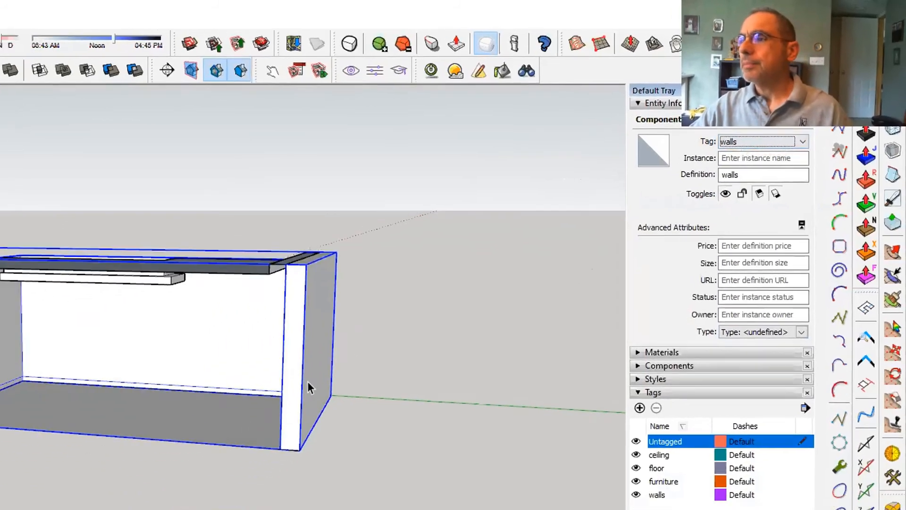
click(339, 350)
click(368, 276)
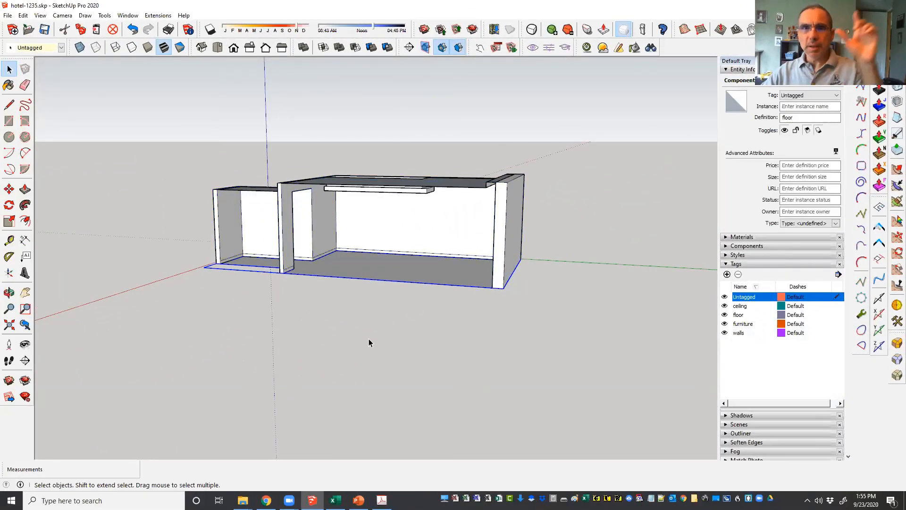
right_click(338, 269)
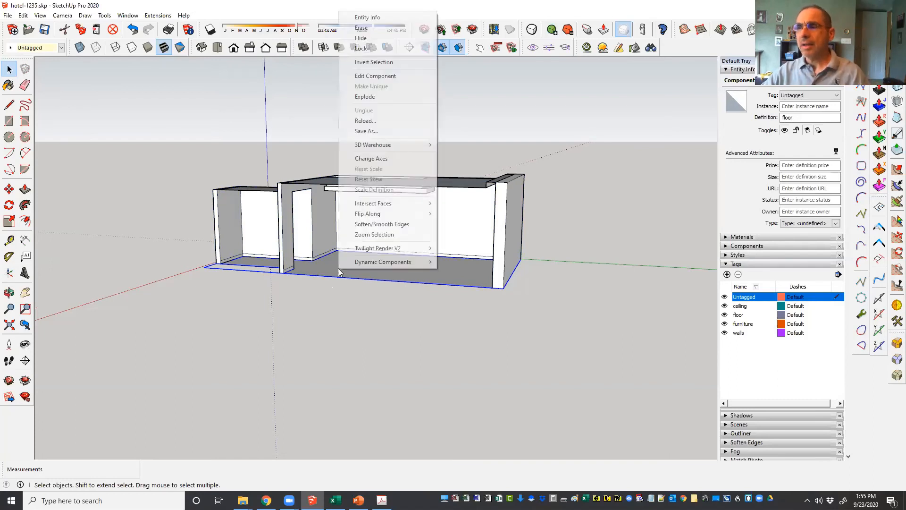
click(364, 19)
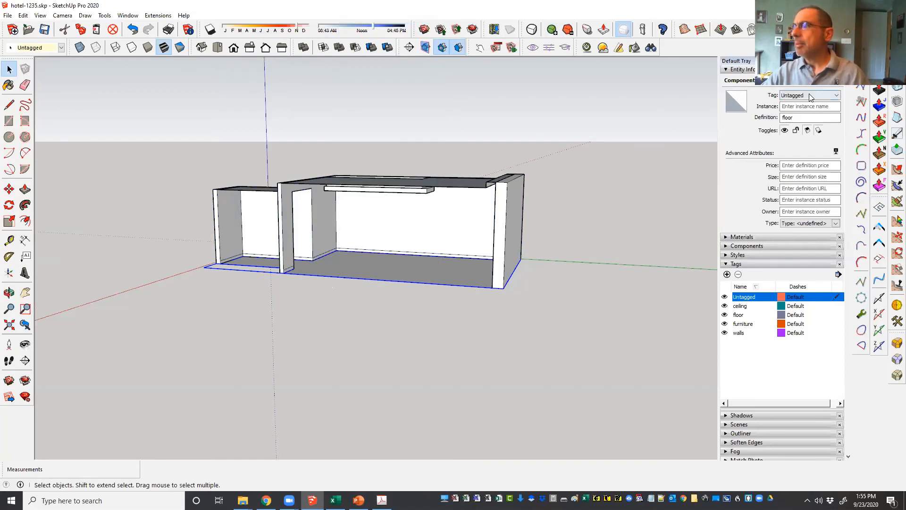
click(811, 97)
click(804, 118)
Select the walls and the ceiling in turn to check which tag each component carries.
scroll(419, 209, up, 3)
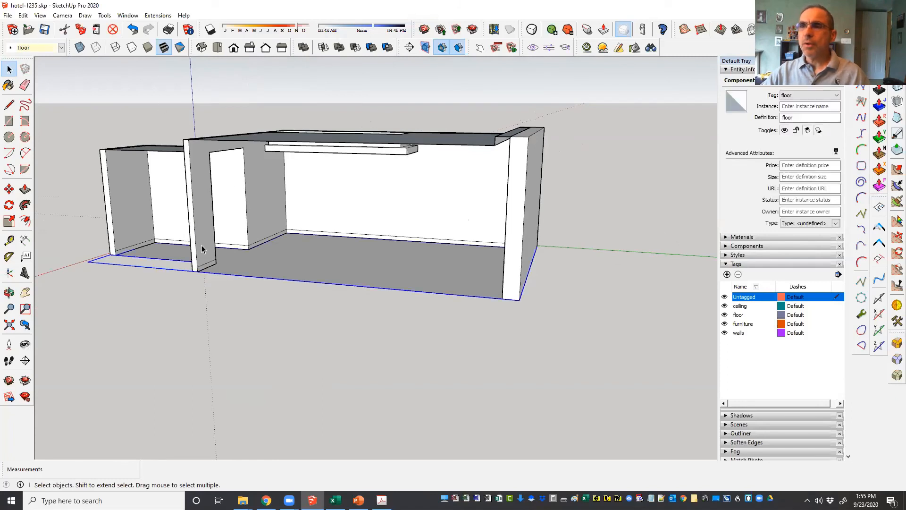
click(256, 198)
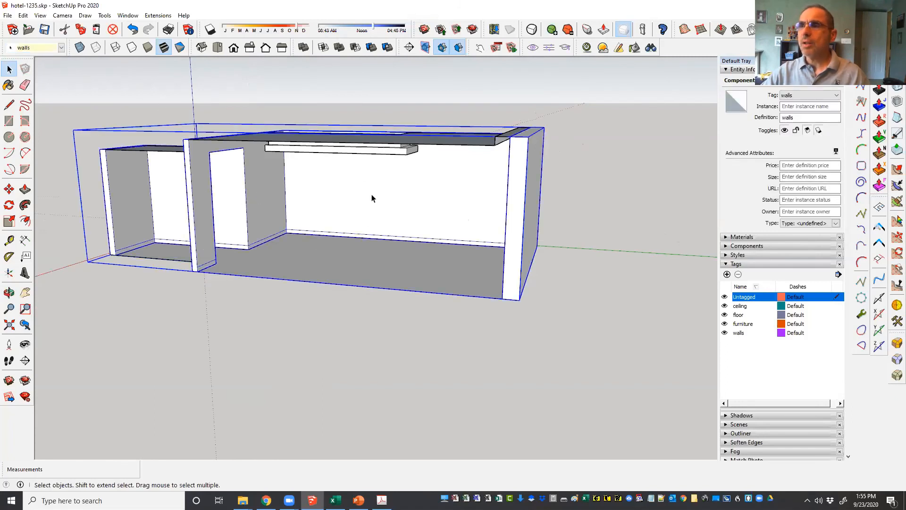
click(372, 148)
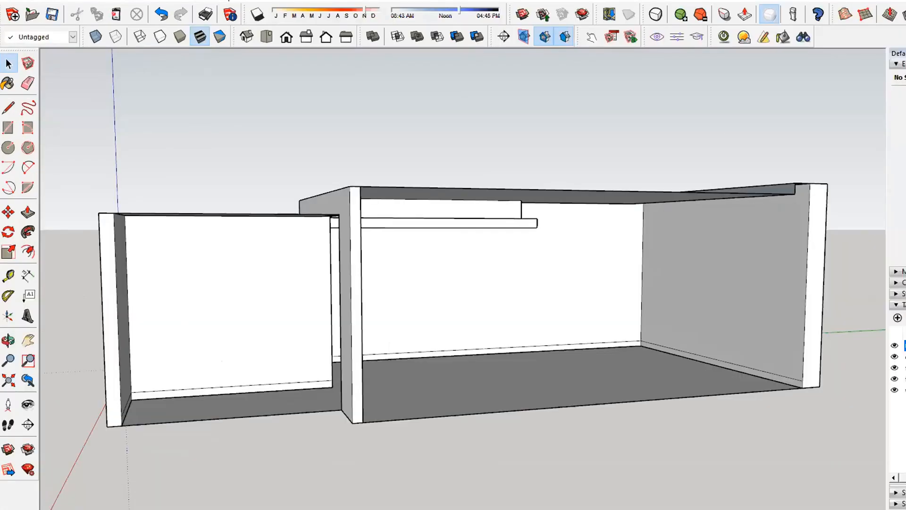
Inspect the room model from several sides, and switch to the PDF floor plan to read the restroom and closet wall dimensions.
middle_drag(196, 367, 453, 460)
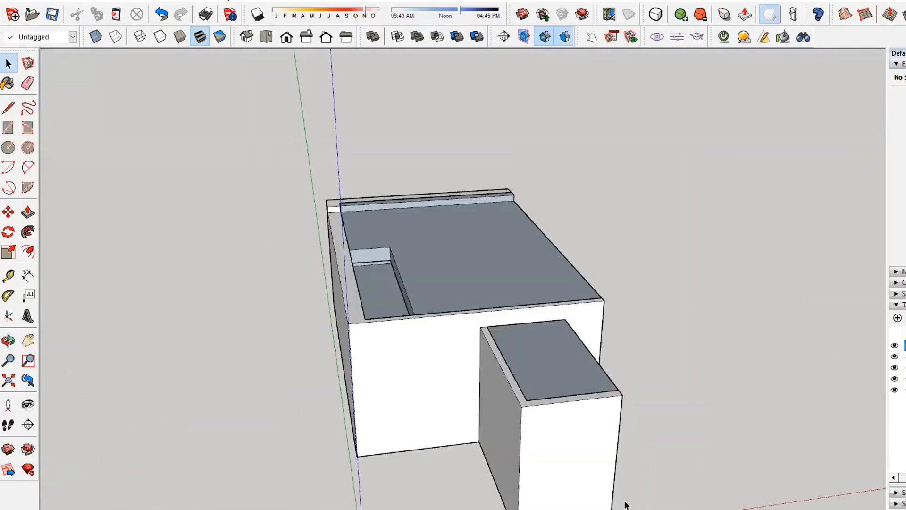
middle_drag(625, 505, 241, 341)
scroll(293, 330, up, 5)
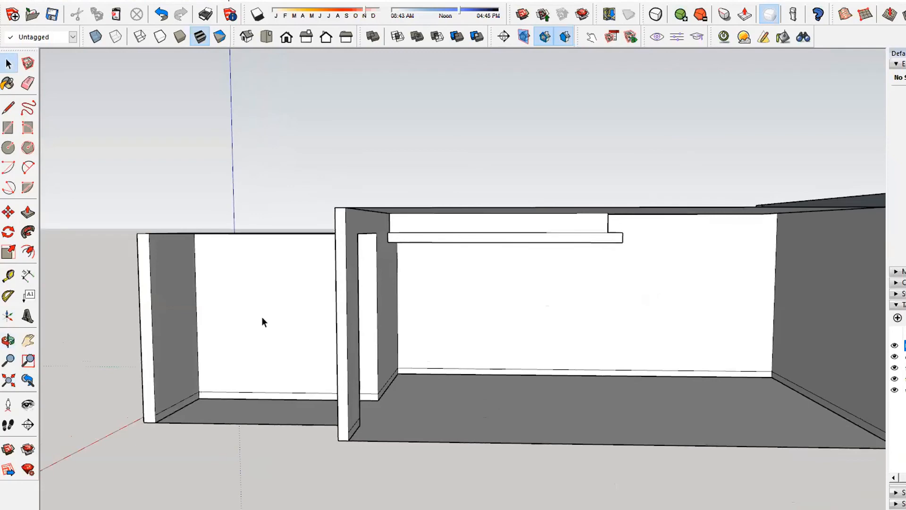
key(alt+Tab)
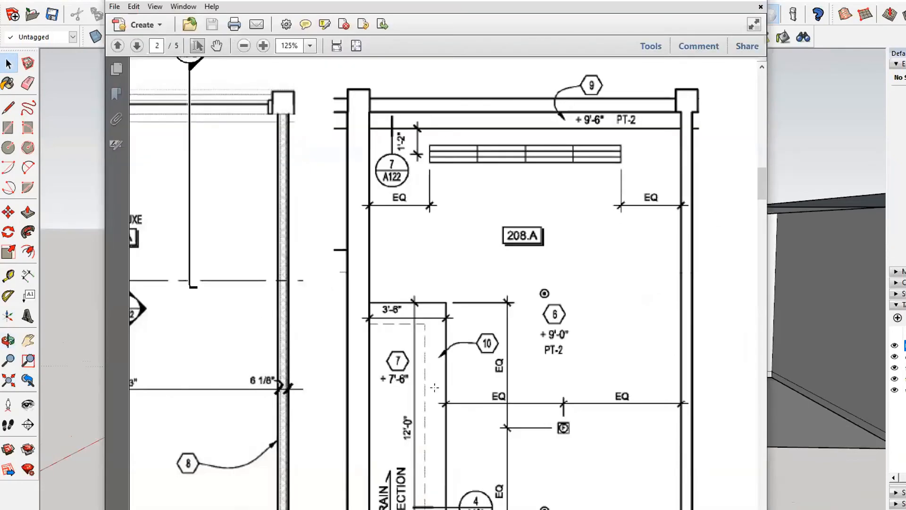
scroll(434, 387, down, 5)
scroll(444, 284, left, 5)
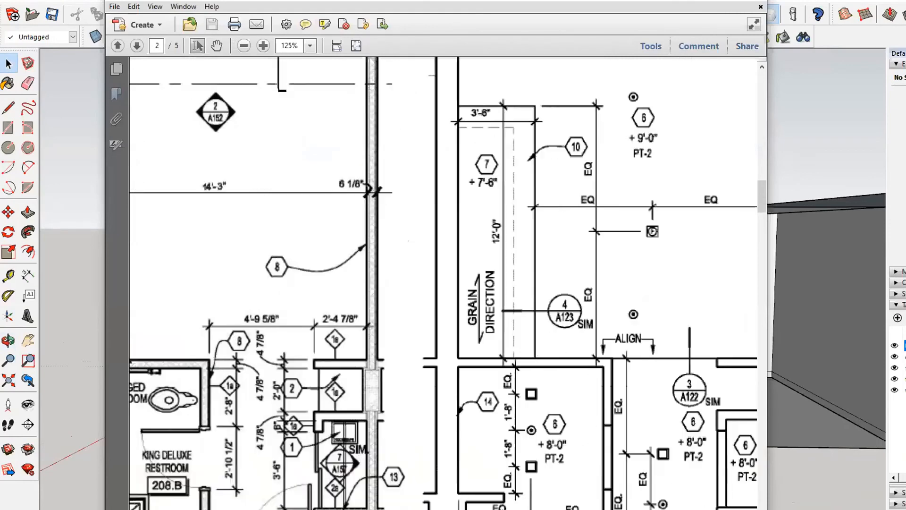
scroll(338, 373, down, 2)
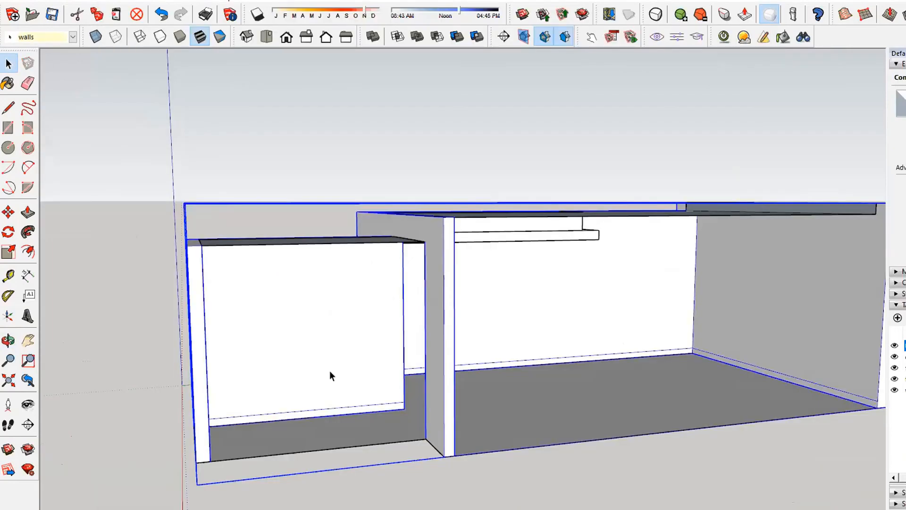
Open the walls component for editing and place a vertical guide 4 7/8" from the entry side wall's inner end edge.
double_click(332, 364)
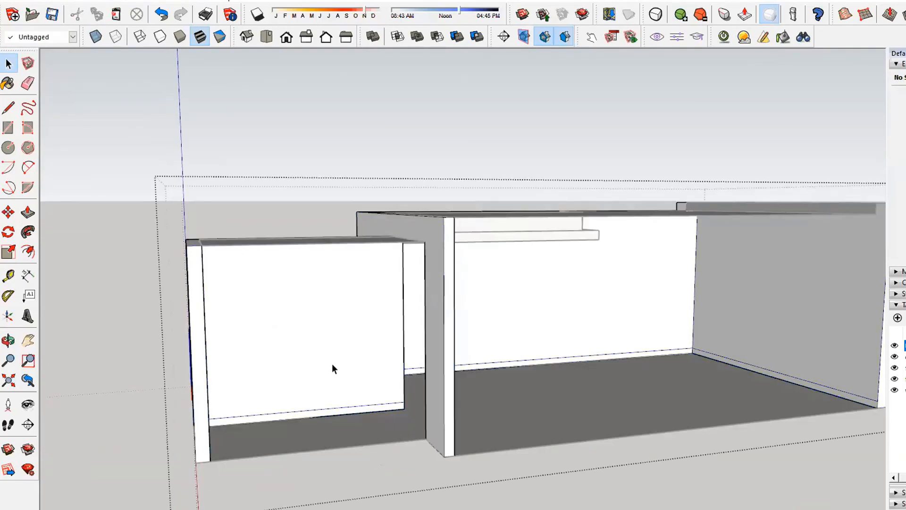
middle_drag(332, 368, 388, 444)
mouse_move(584, 353)
middle_down()
mouse_move(508, 108)
mouse_move(487, 156)
mouse_move(482, 334)
mouse_move(356, 361)
mouse_move(429, 291)
mouse_move(404, 270)
middle_up()
key(t)
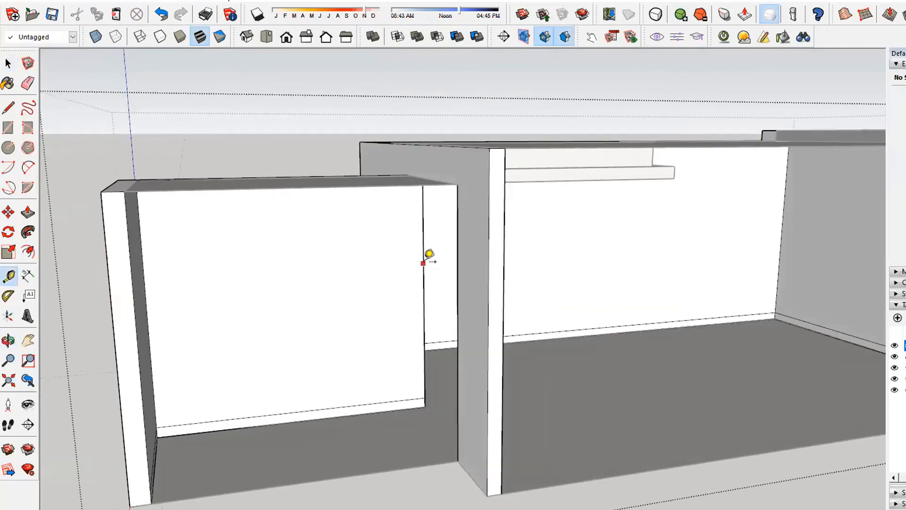
click(424, 265)
text(4 7/8)
key(Return)
Place a second vertical guide on the entry side wall, 2'8" from the existing guide and farther from the wall's inner end.
click(412, 251)
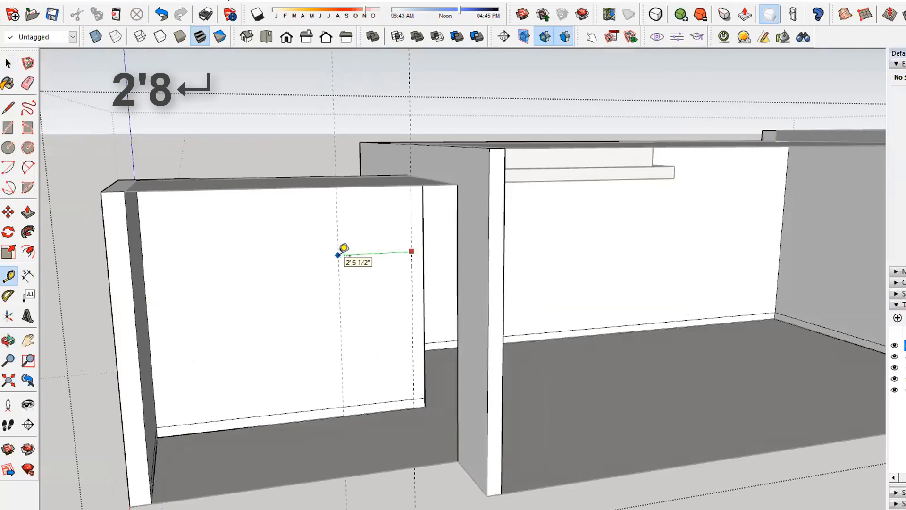
text(2'8)
key(Return)
scroll(325, 290, down, 3)
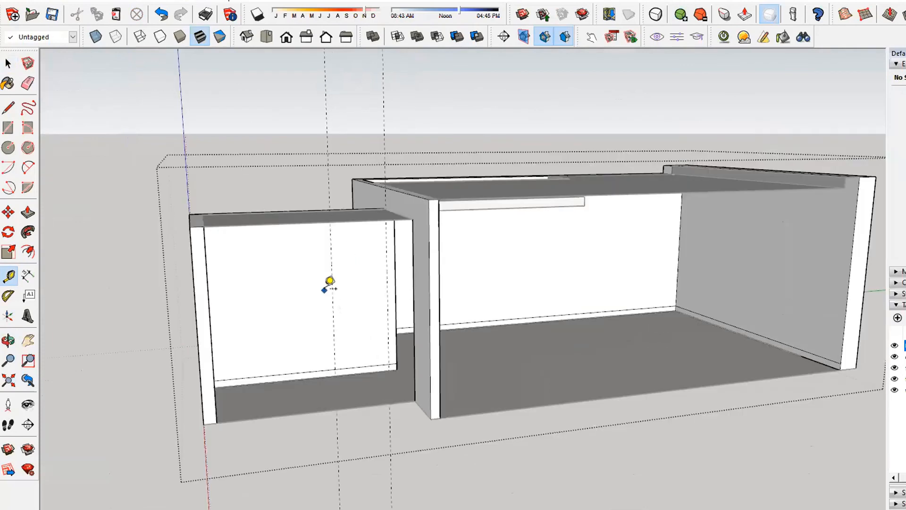
scroll(324, 290, up, 4)
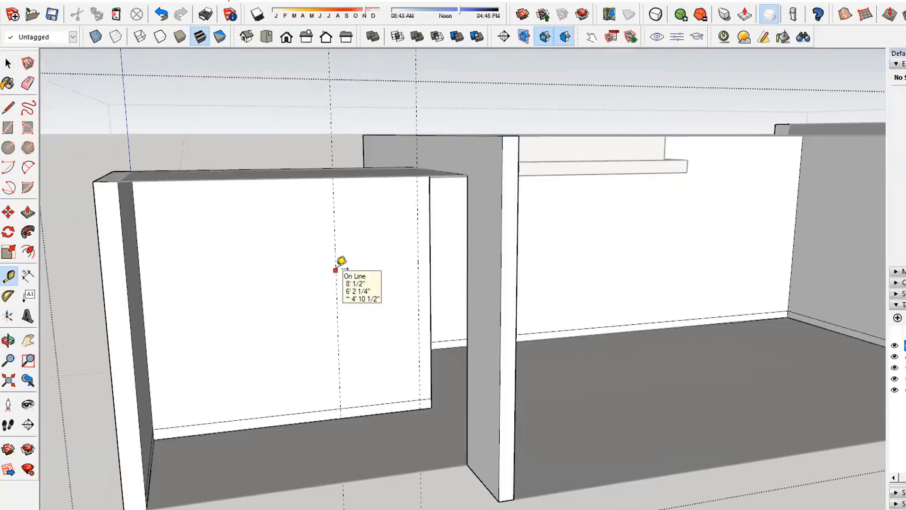
Place a third vertical guide 2'10.5" beyond the second one to mark the far side of the restroom door opening.
click(336, 271)
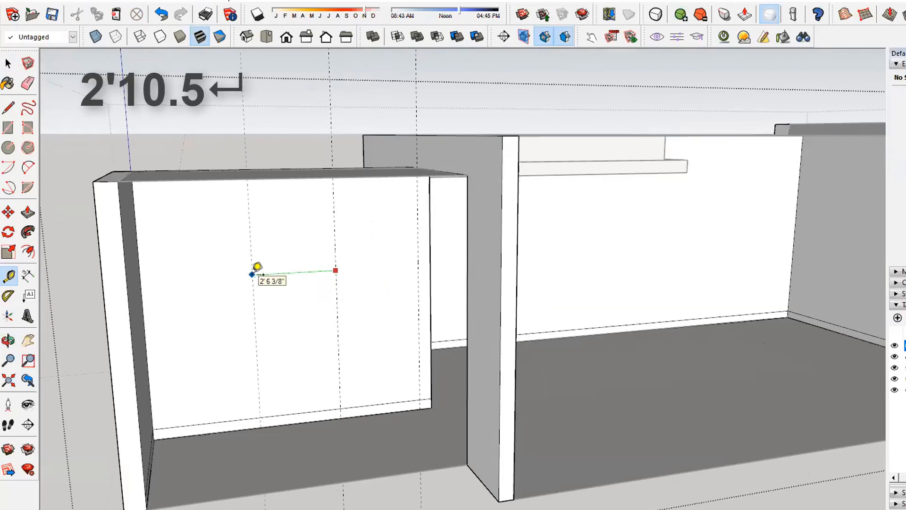
text(2'10.5)
key(Return)
scroll(350, 330, down, 3)
scroll(400, 400, up, 3)
middle_drag(400, 399, 423, 403)
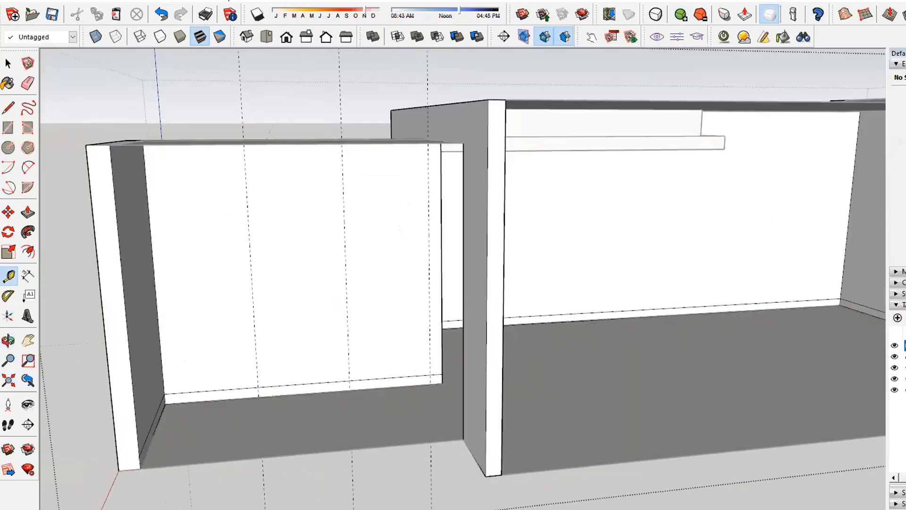
Switch to the PDF drawings, read the restroom door height on the west elevation, and return to the model.
key(alt+Tab)
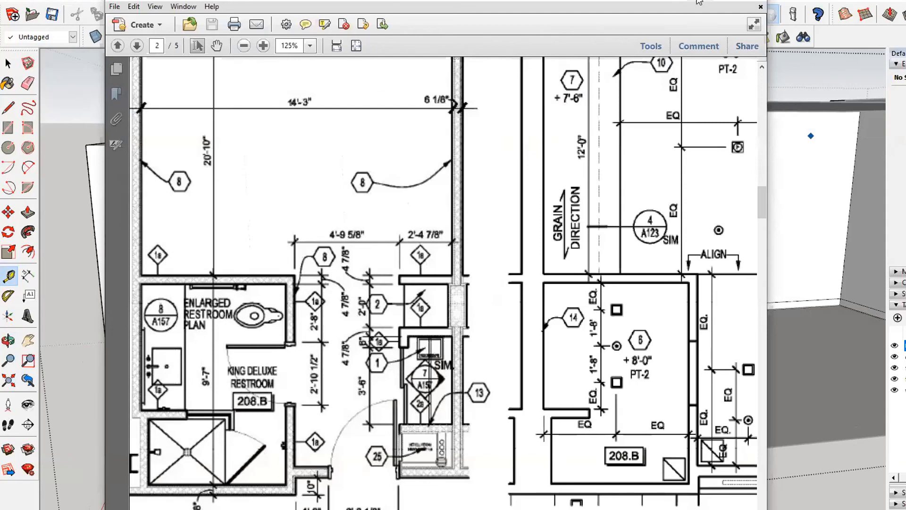
key(alt+Tab)
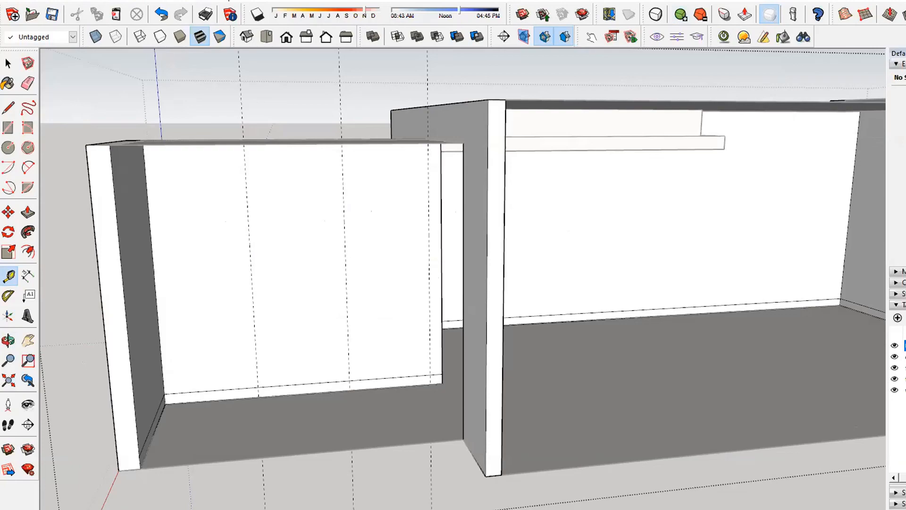
key(alt+Tab)
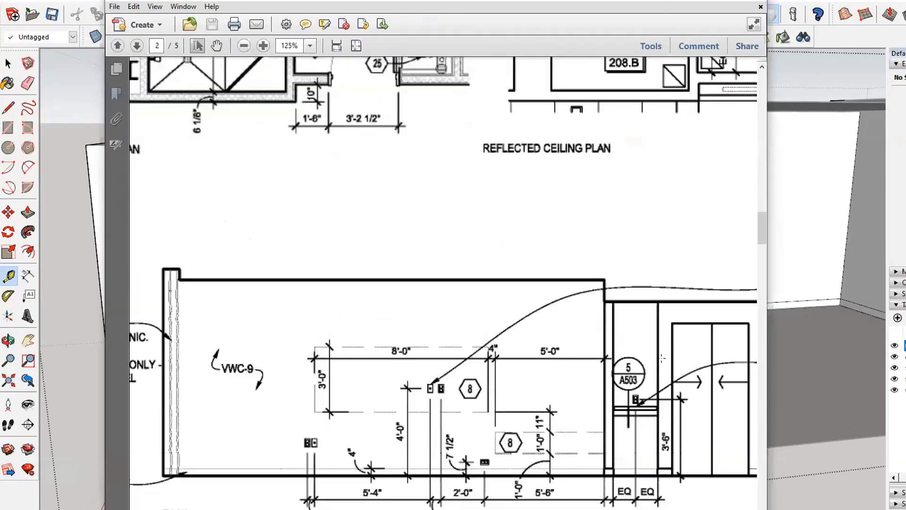
scroll(661, 359, up, 15)
scroll(662, 358, up, 10)
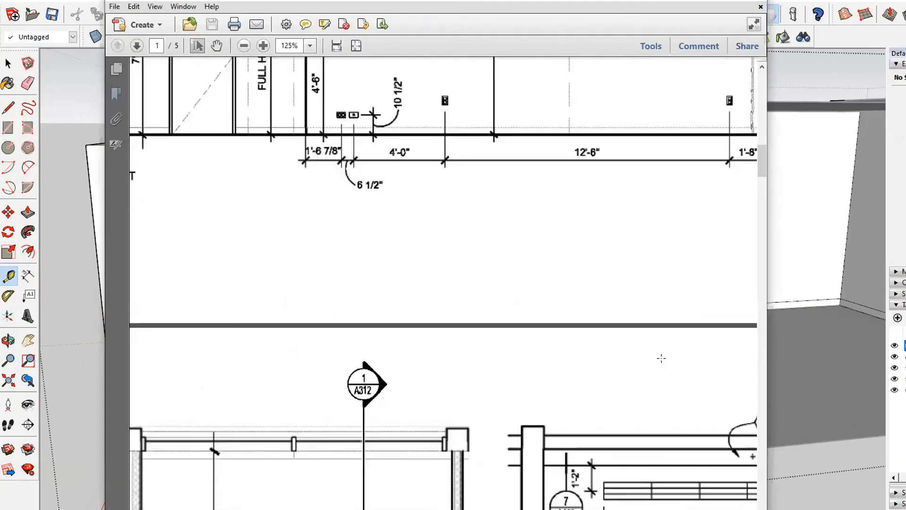
scroll(212, 325, left, 3)
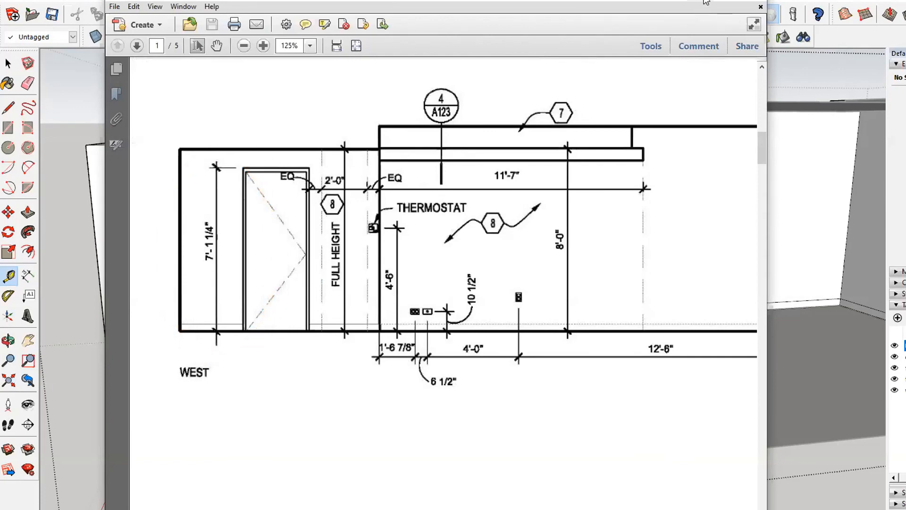
click(706, 1)
Place a horizontal guide 7' 1/4" above the bottom edge of the entry side wall for the door head.
click(278, 396)
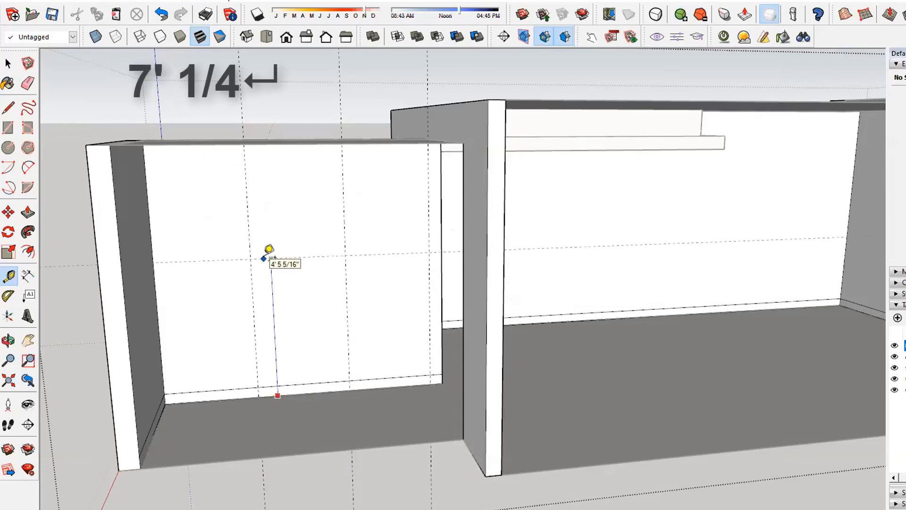
text(7' 1/4)
key(Return)
scroll(269, 250, down, 3)
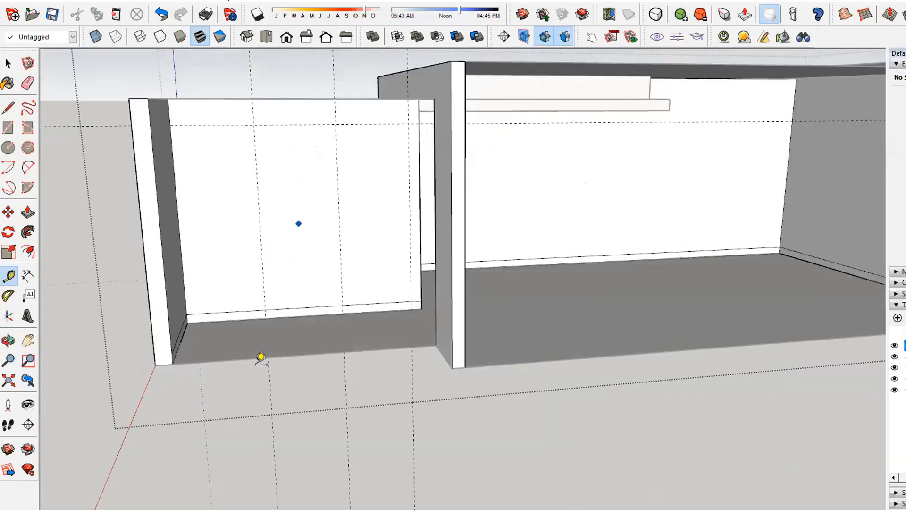
middle_drag(271, 391, 289, 426)
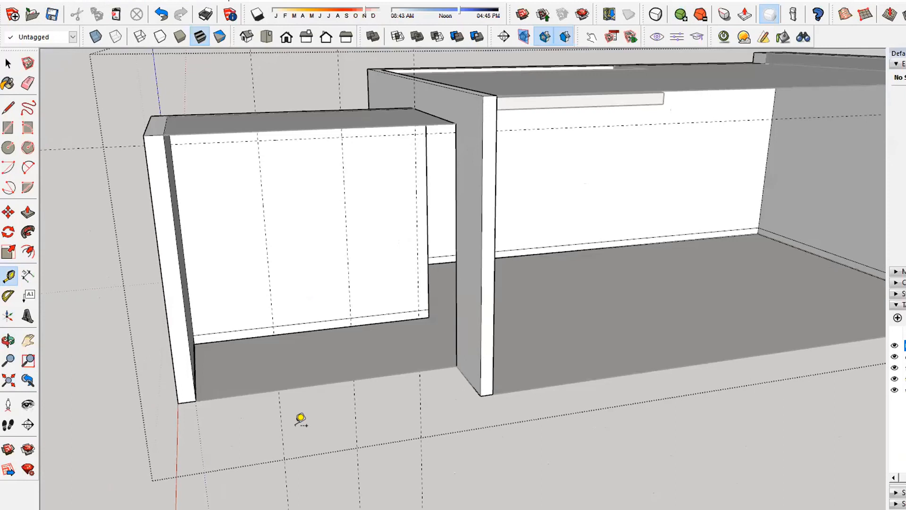
Draw a rectangle for the restroom door between the second and third vertical guides, from the door-head guide down to the baseboard line.
scroll(319, 125, up, 6)
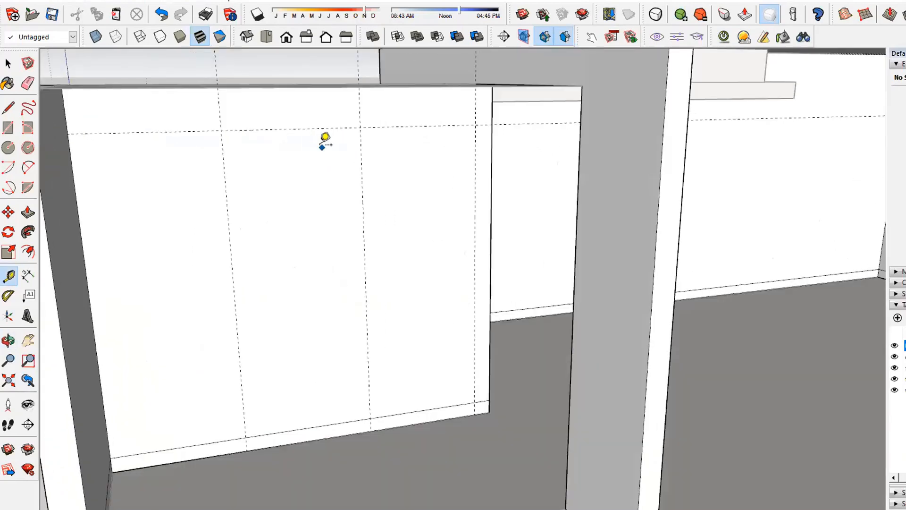
scroll(325, 137, down, 4)
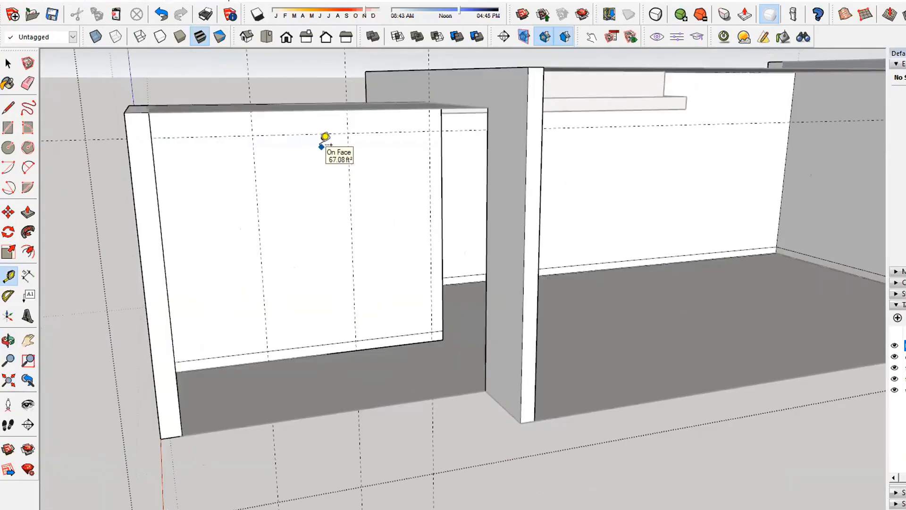
key(r)
scroll(324, 137, up, 3)
click(357, 128)
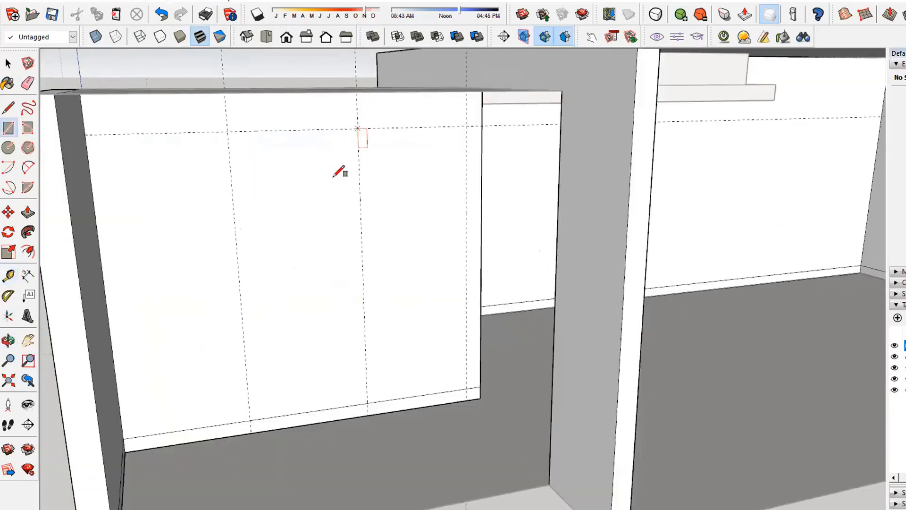
click(250, 424)
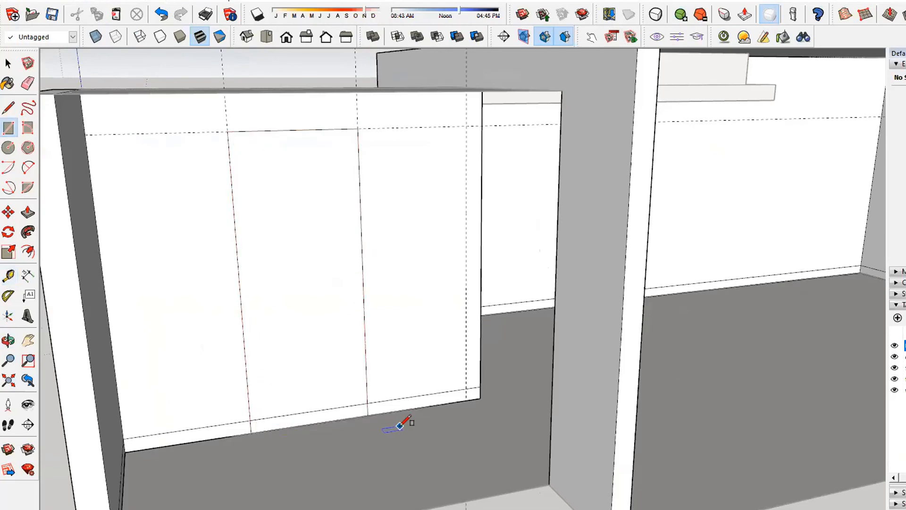
scroll(399, 425, down, 1)
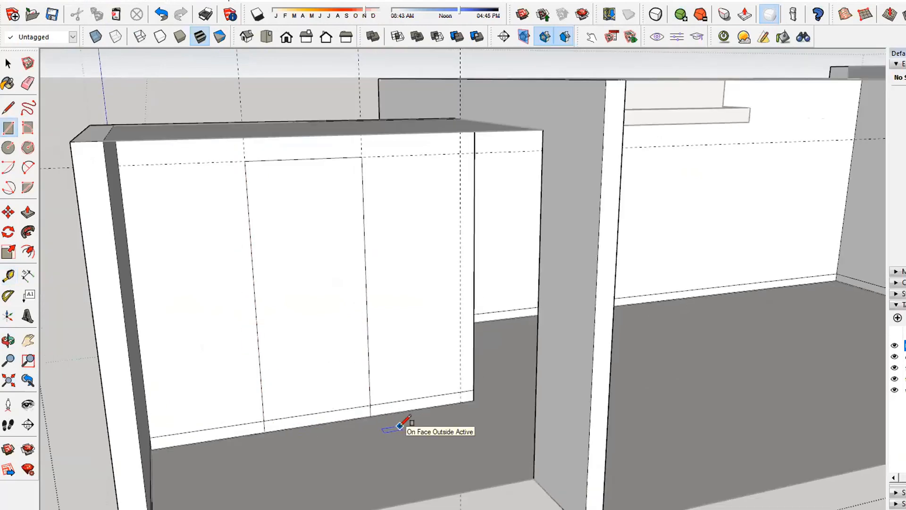
Push the door rectangle and the baseboard strip beneath it through the 4 7/8" wall thickness to cut the opening.
key(p)
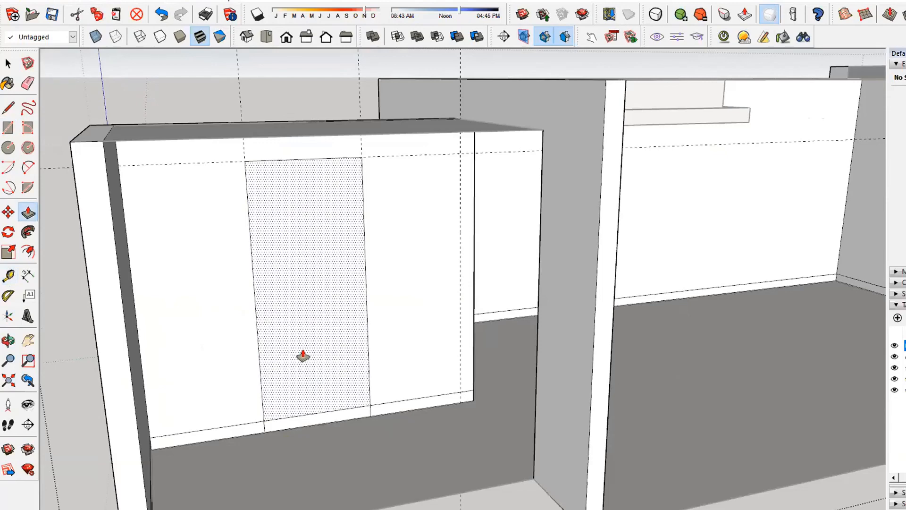
click(299, 349)
click(290, 350)
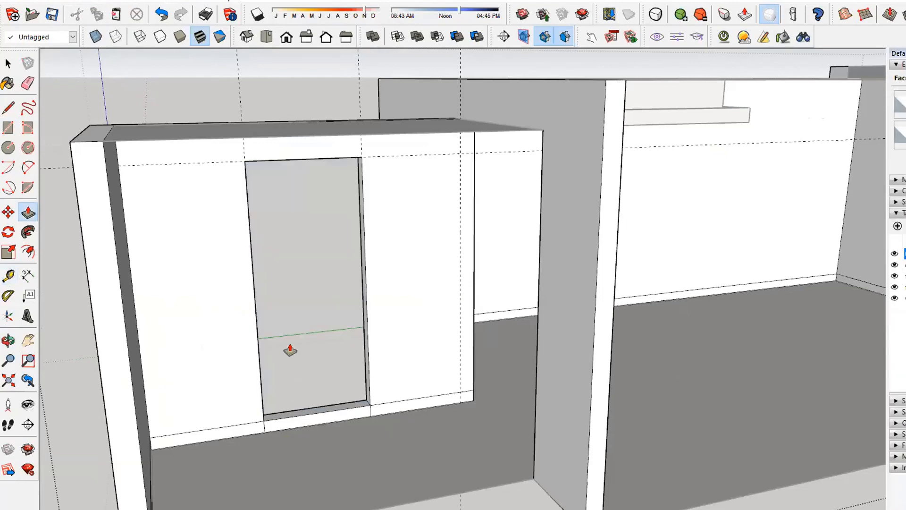
click(289, 418)
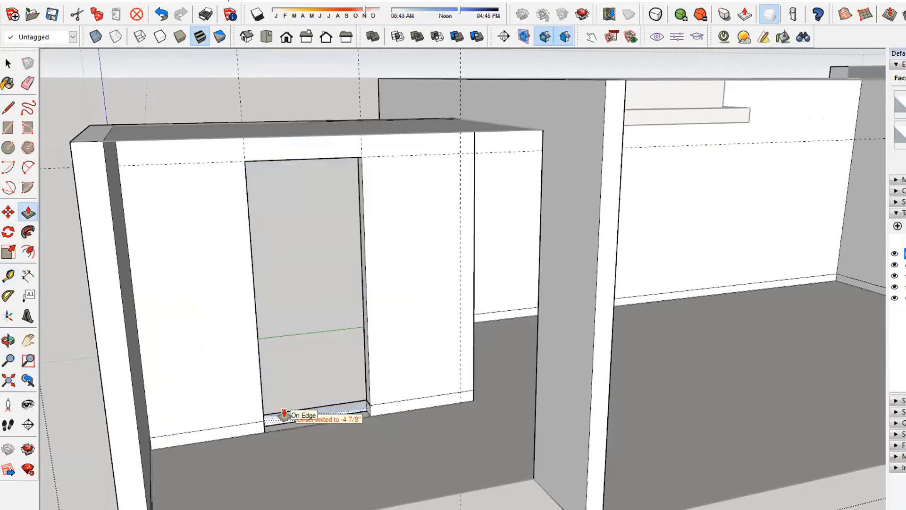
click(269, 416)
Erase the leftover baseboard strip and its edges across the bottom of the restroom door opening.
middle_drag(281, 342, 315, 329)
scroll(390, 469, up, 6)
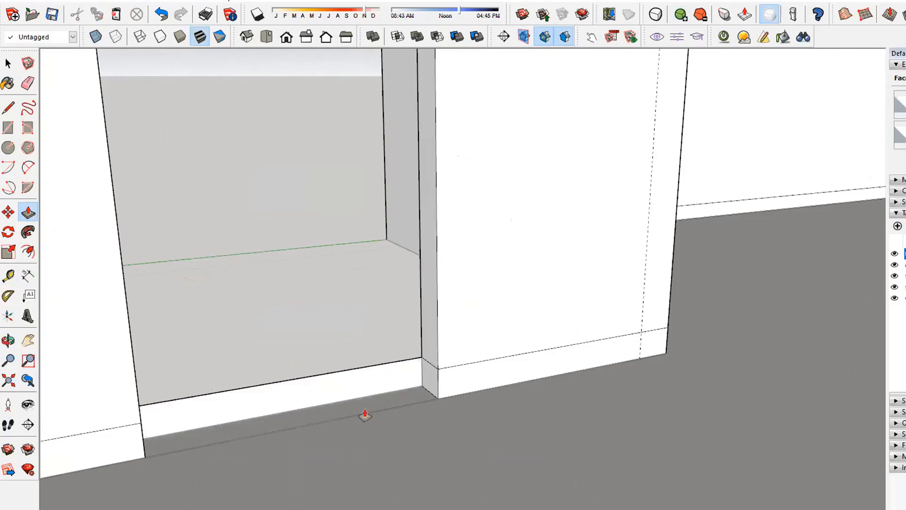
key(e)
drag(325, 378, 336, 437)
key(space)
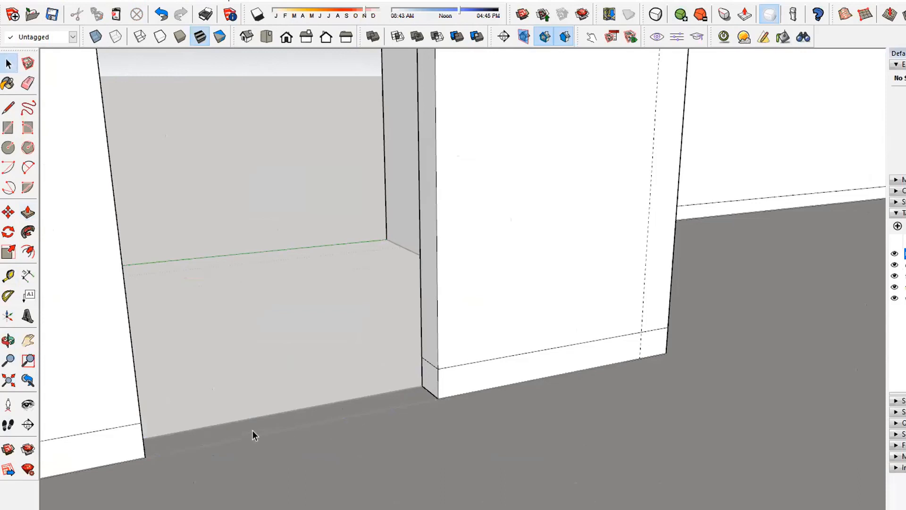
Inspect the bottom of the restroom door opening from below and above, and check the whole opening in the wall.
mouse_move(179, 454)
middle_down()
mouse_move(239, 487)
mouse_move(210, 451)
mouse_move(161, 427)
mouse_move(176, 441)
middle_up()
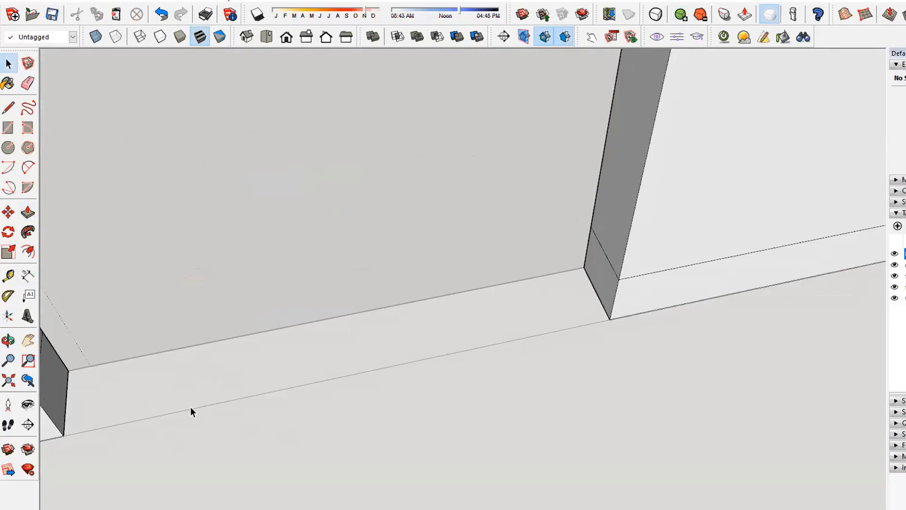
middle_drag(190, 407, 434, 365)
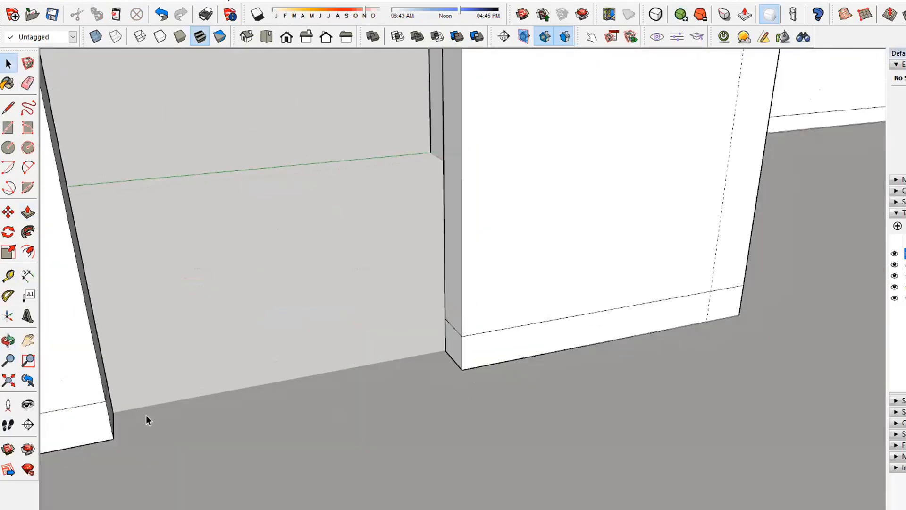
scroll(269, 291, down, 6)
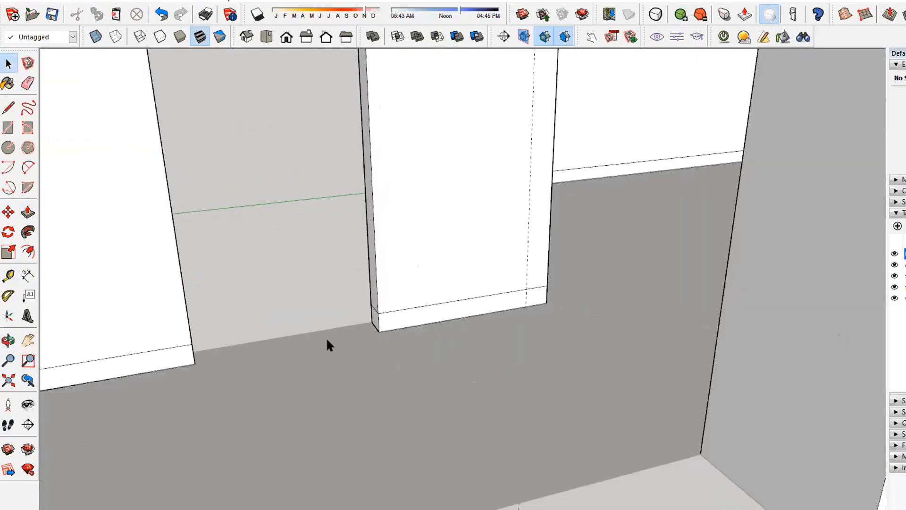
middle_drag(350, 350, 336, 283)
scroll(329, 352, down, 4)
middle_drag(339, 185, 380, 180)
scroll(335, 184, up, 3)
scroll(383, 182, up, 2)
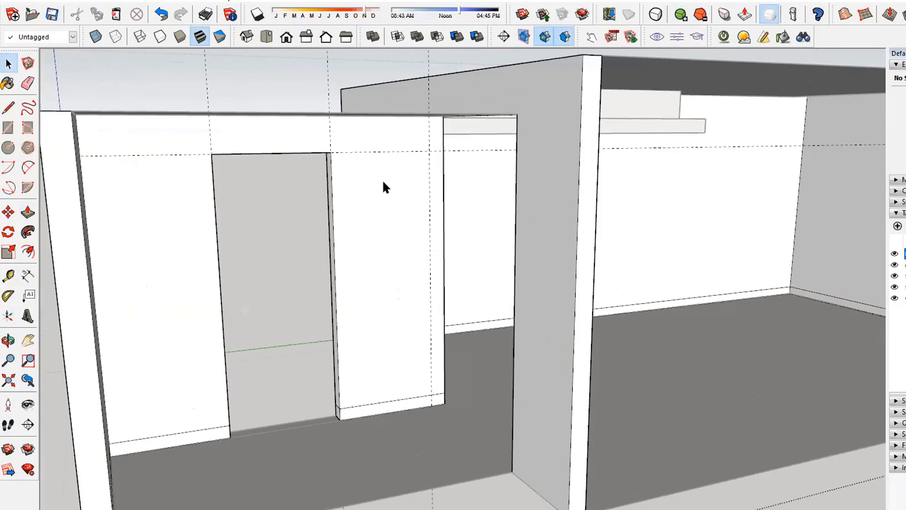